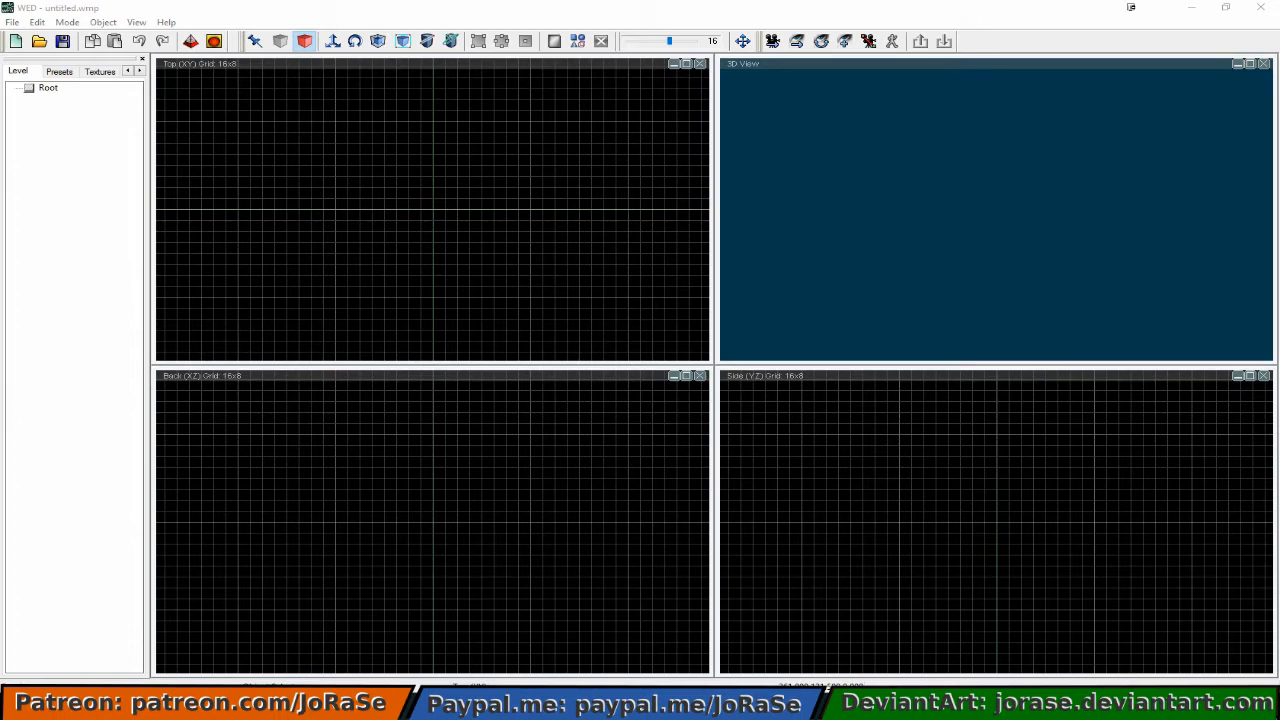
Step: Save the new level as Test_Level in the Models folder
{"action": "key", "text": "ctrl+s"}
{"action": "left_click_drag", "start_coordinate": [337, 271], "coordinate": [571, 240]}
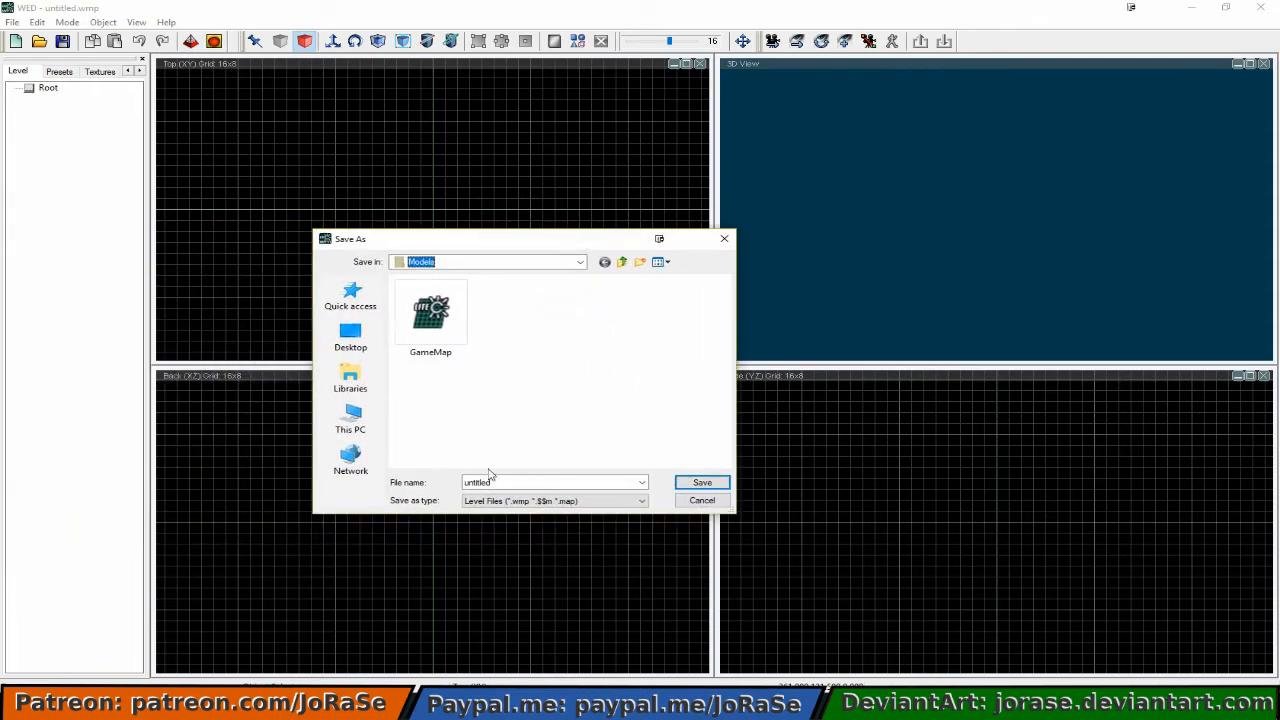
{"action": "left_click", "coordinate": [621, 262]}
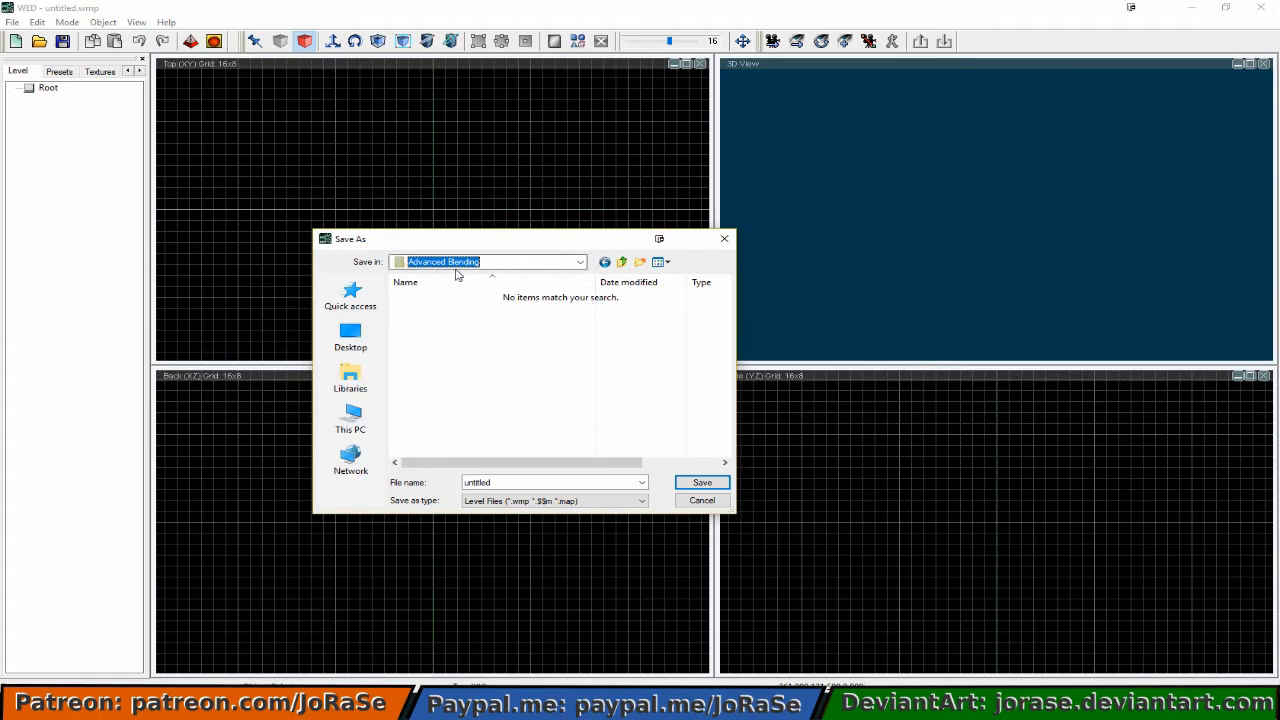
{"action": "left_click", "coordinate": [605, 263]}
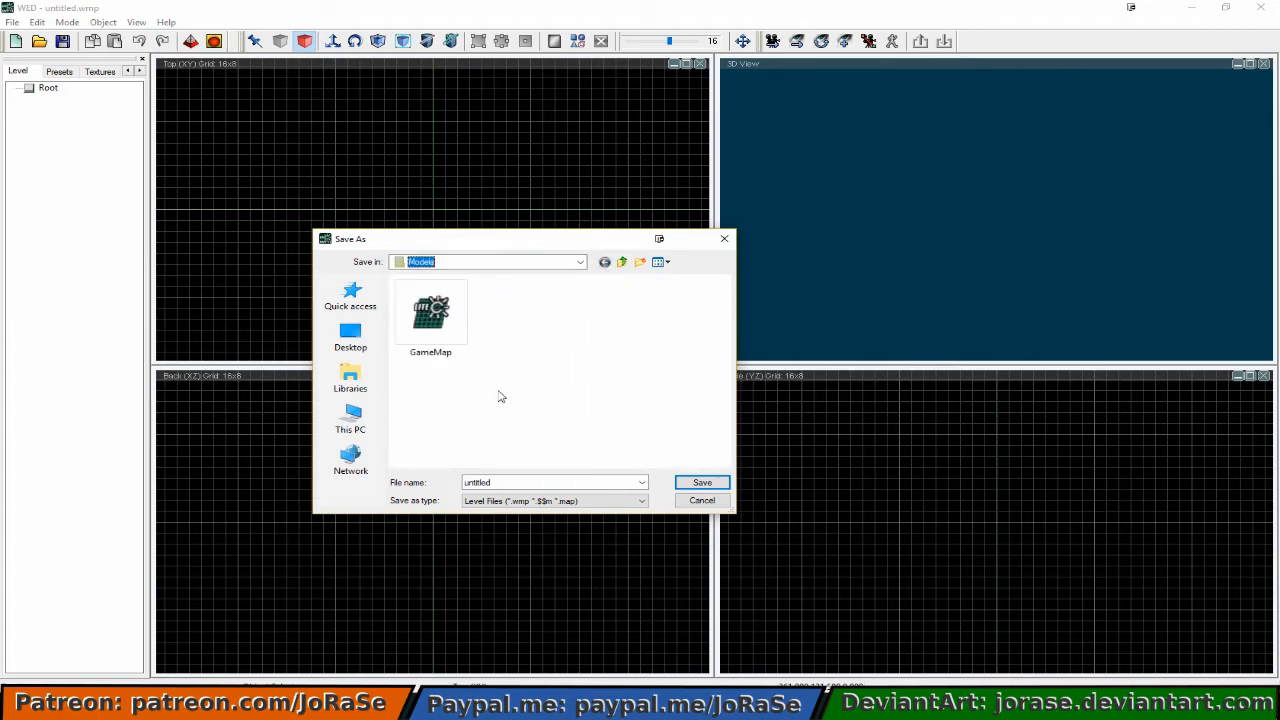
{"action": "double_click", "coordinate": [499, 482]}
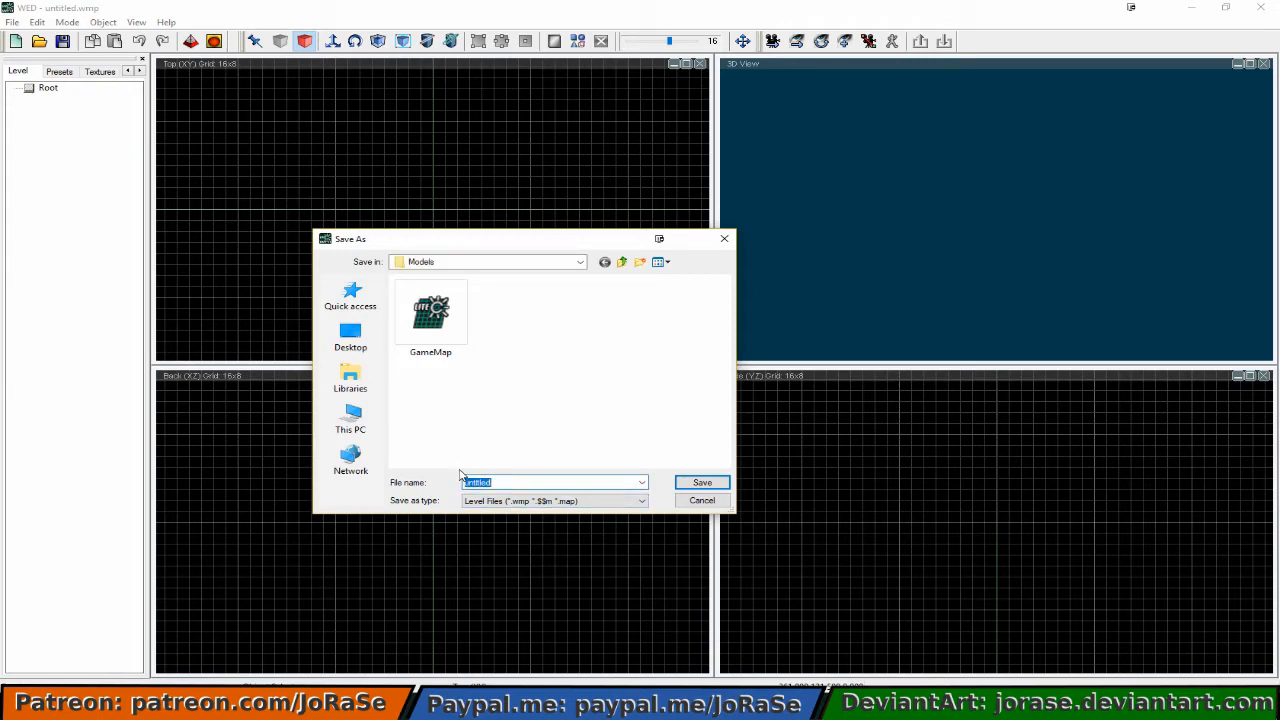
{"action": "type", "text": "T"}
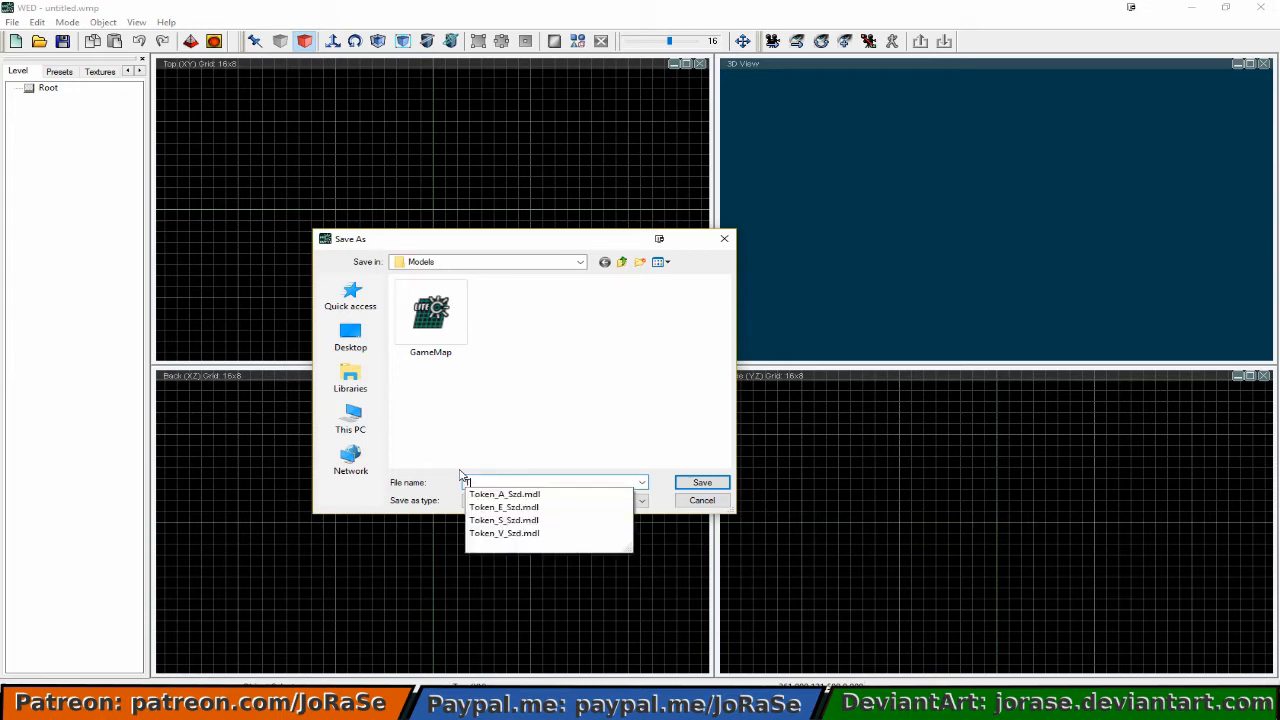
{"action": "type", "text": "est"}
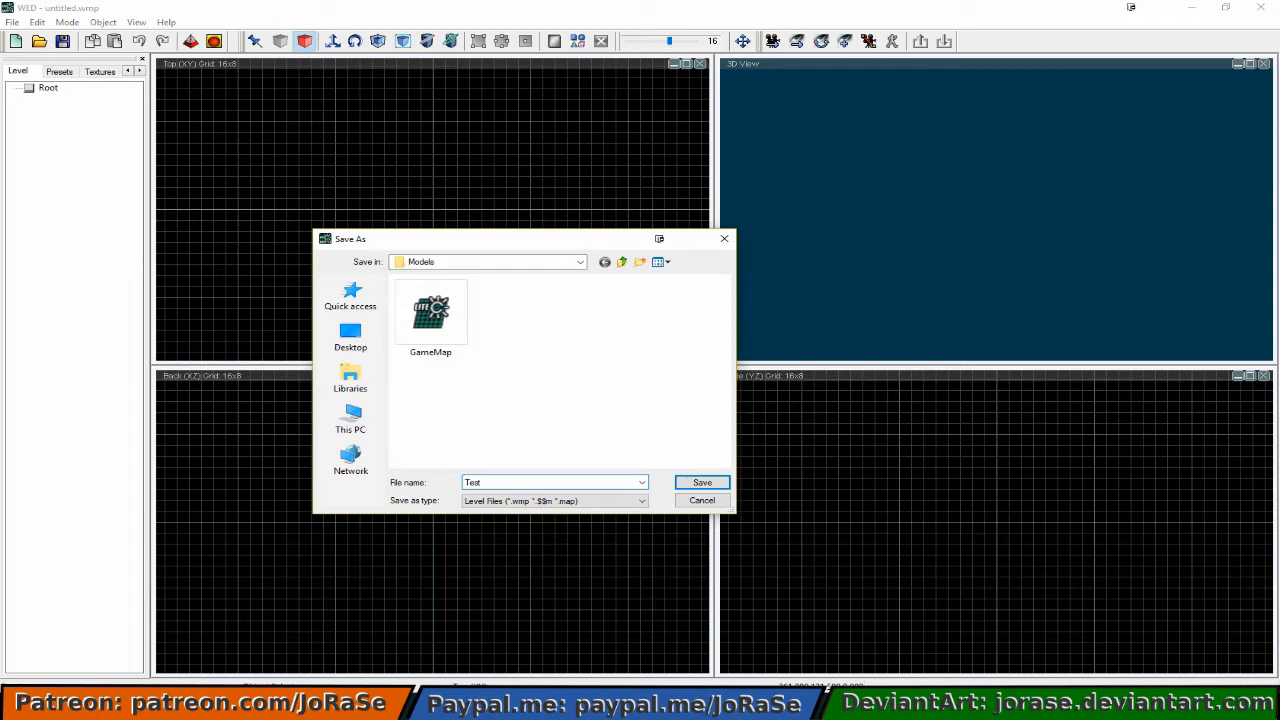
{"action": "type", "text": "_Level"}
{"action": "left_click", "coordinate": [686, 487]}
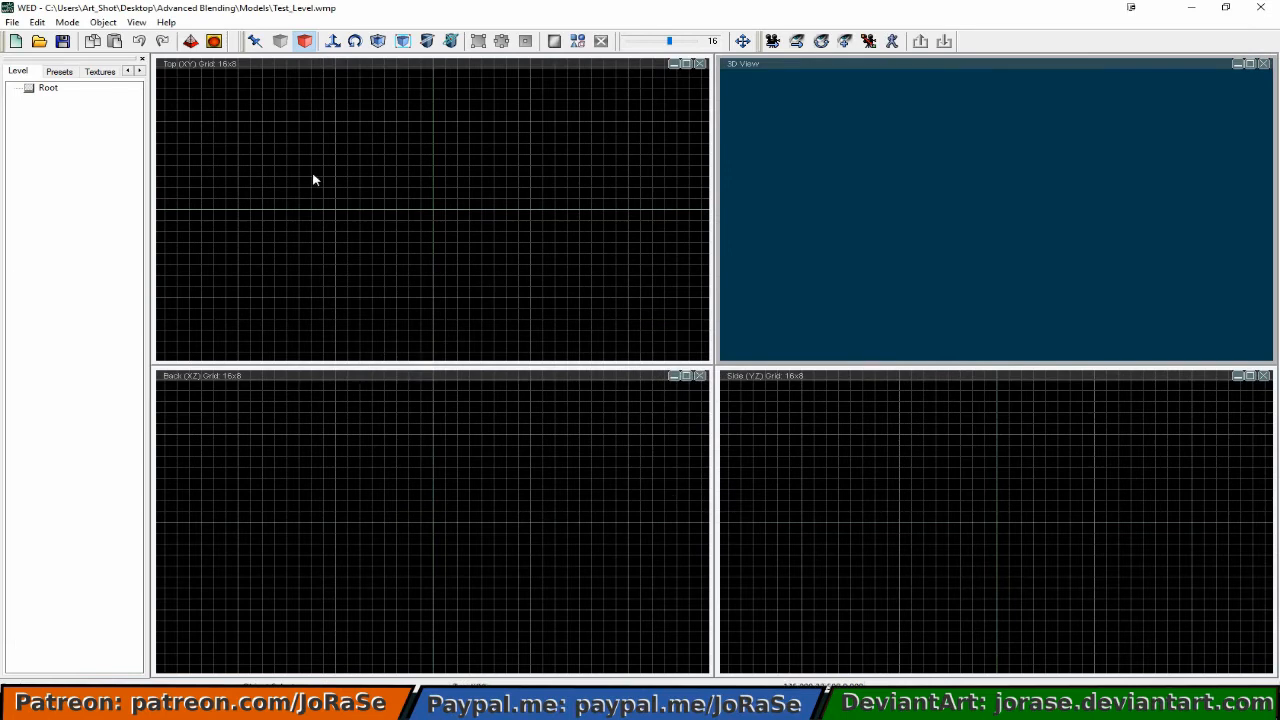
Step: Add a large cube to the empty level
{"action": "left_click", "coordinate": [103, 22]}
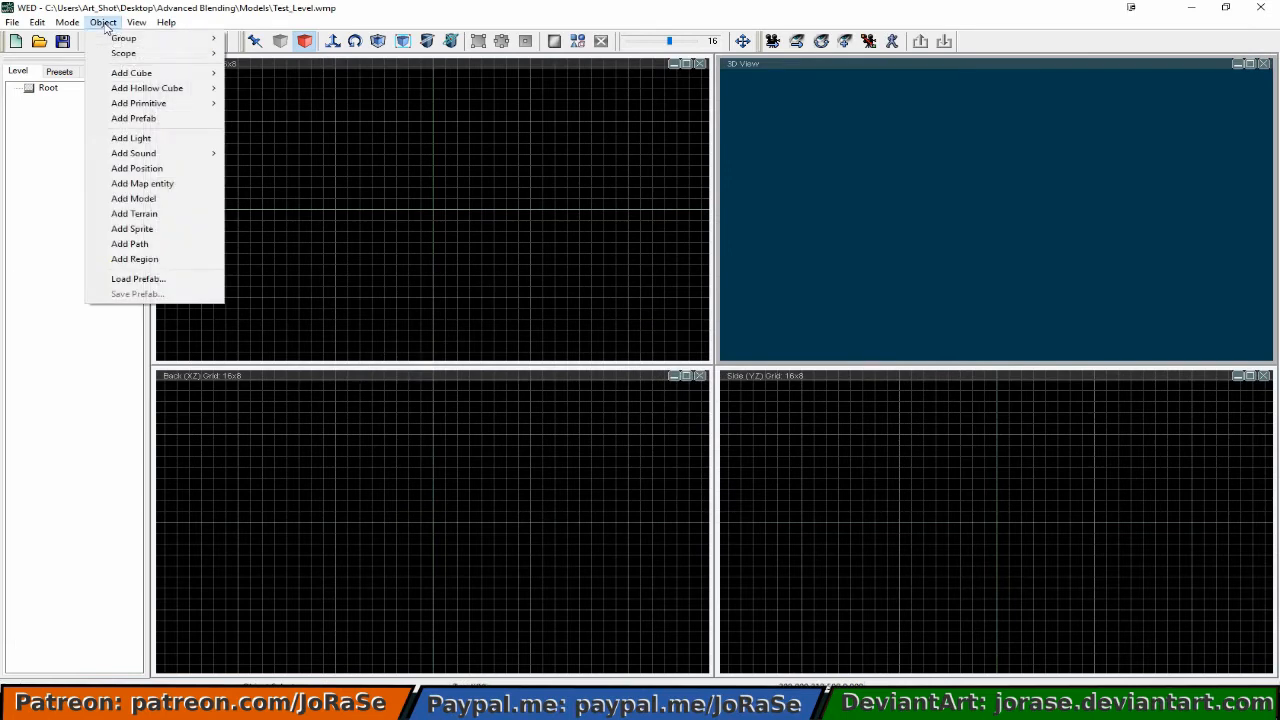
{"action": "mouse_move", "coordinate": [125, 78]}
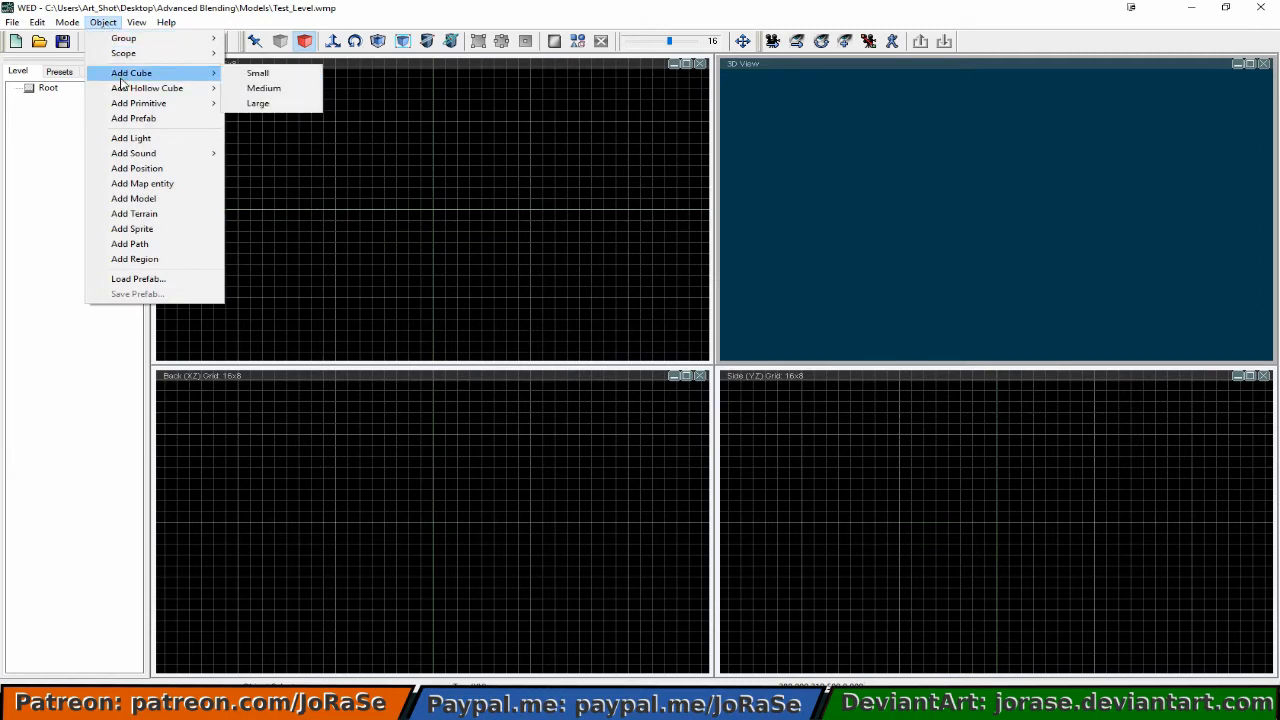
{"action": "left_click", "coordinate": [252, 104]}
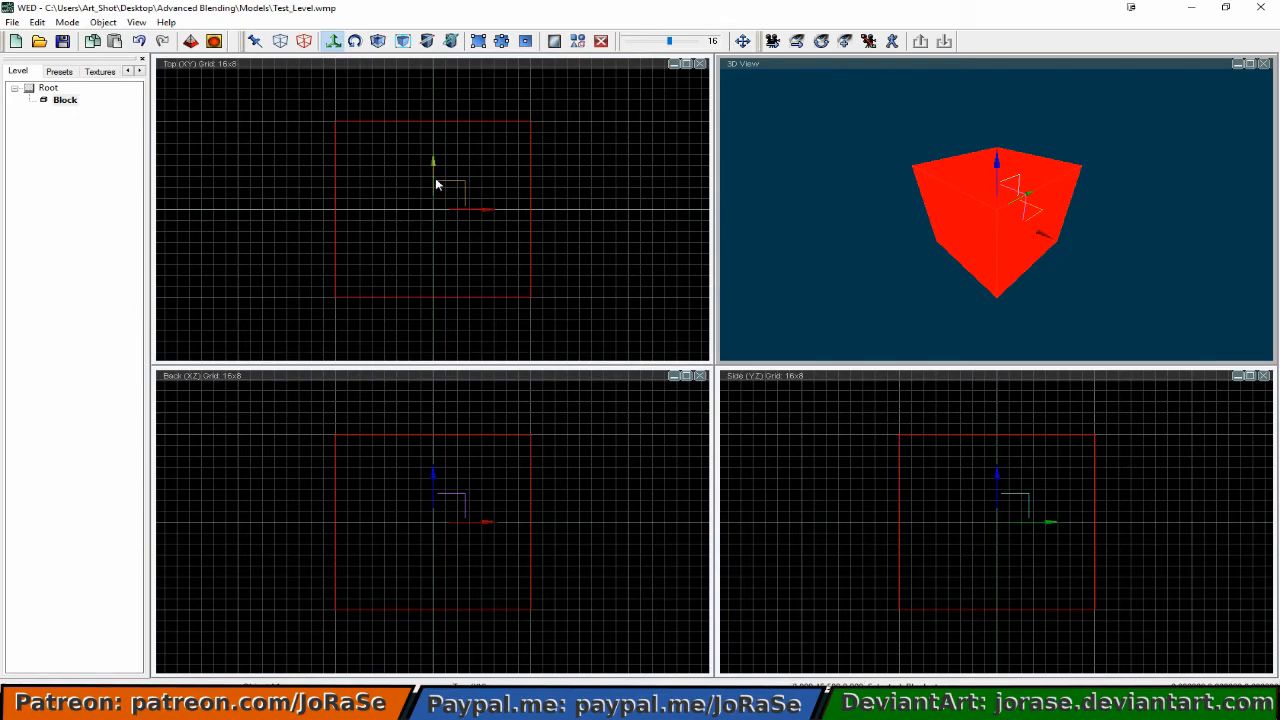
Step: Scale the cube along Y and X to about four times its original size, forming a wide square floor
{"action": "scroll", "coordinate": [419, 219], "scroll_direction": "up", "scroll_amount": 2}
{"action": "scroll", "coordinate": [419, 220], "scroll_direction": "down", "scroll_amount": 3}
{"action": "scroll", "coordinate": [419, 220], "scroll_direction": "down", "scroll_amount": 3}
{"action": "scroll", "coordinate": [419, 219], "scroll_direction": "down", "scroll_amount": 1}
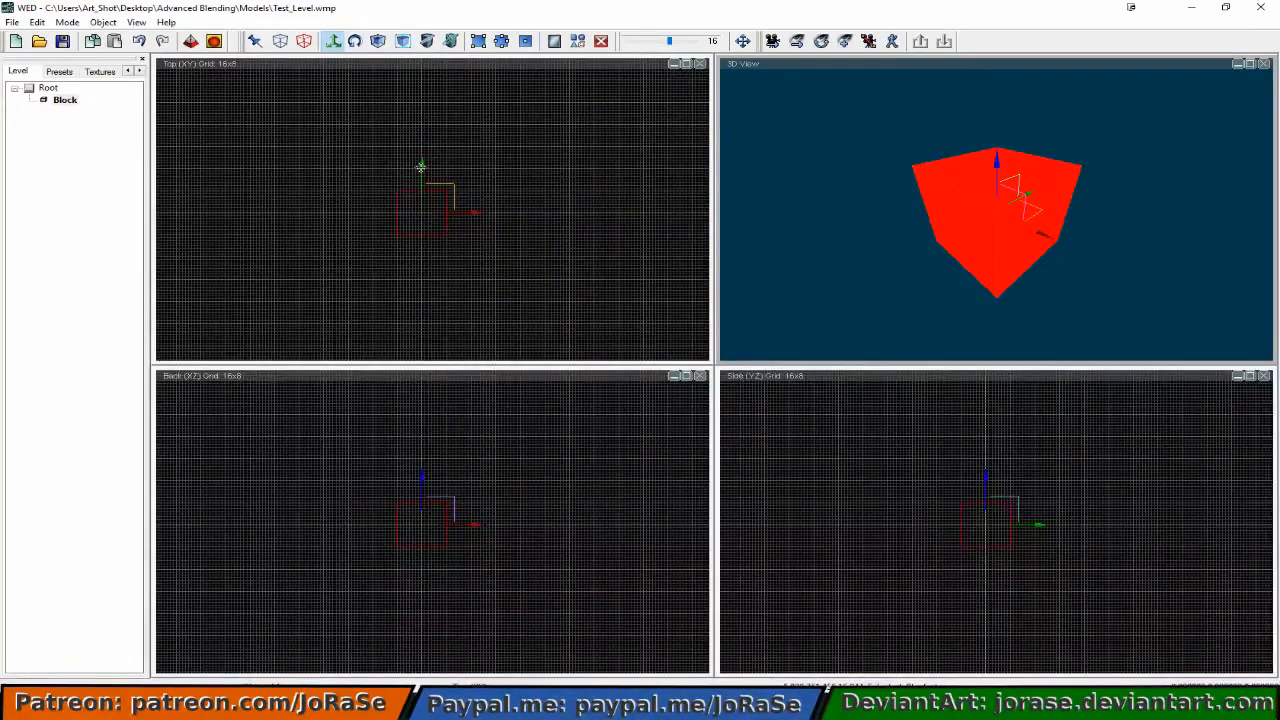
{"action": "left_click", "coordinate": [378, 45]}
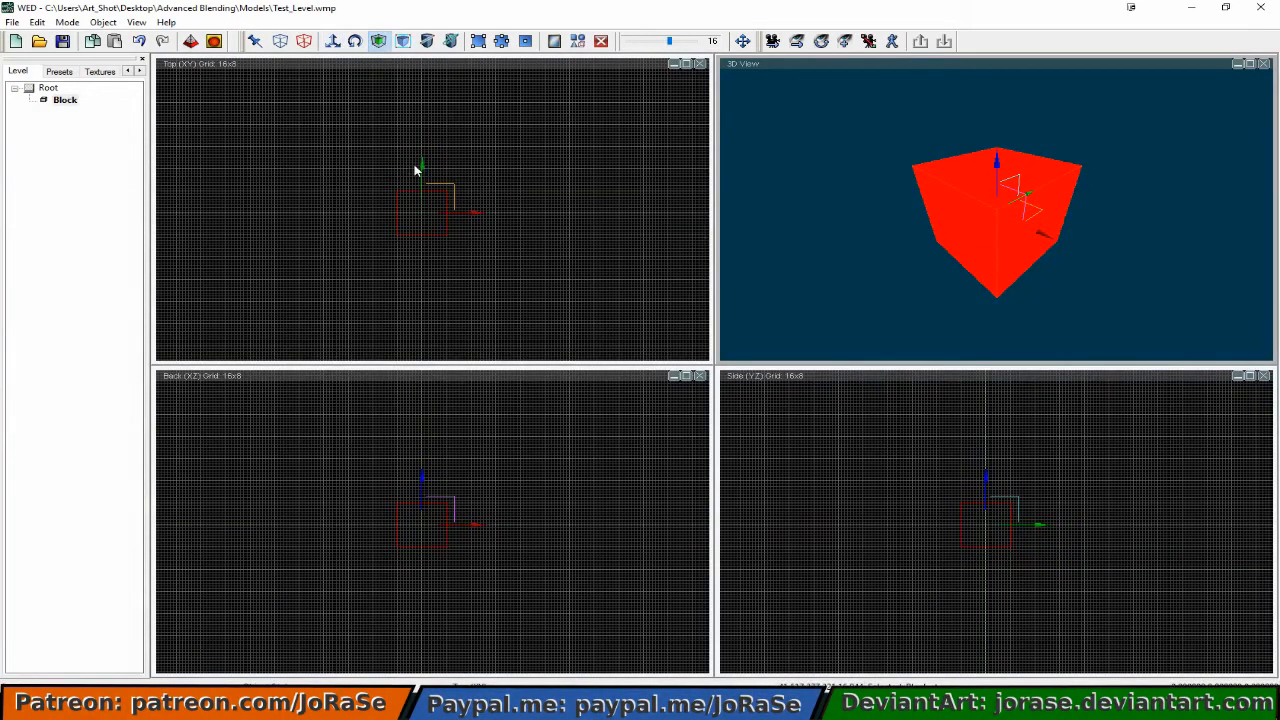
{"action": "left_click_drag", "start_coordinate": [422, 167], "coordinate": [422, 142]}
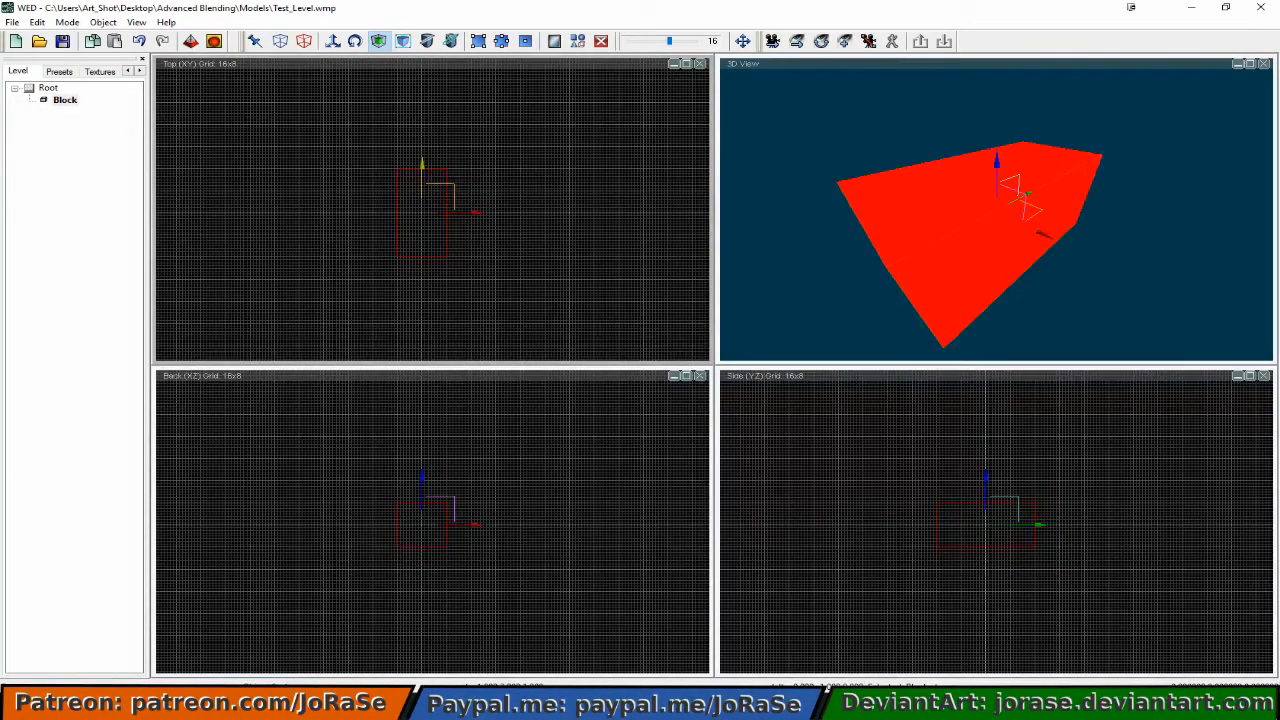
{"action": "left_click_drag", "start_coordinate": [422, 142], "coordinate": [422, 137]}
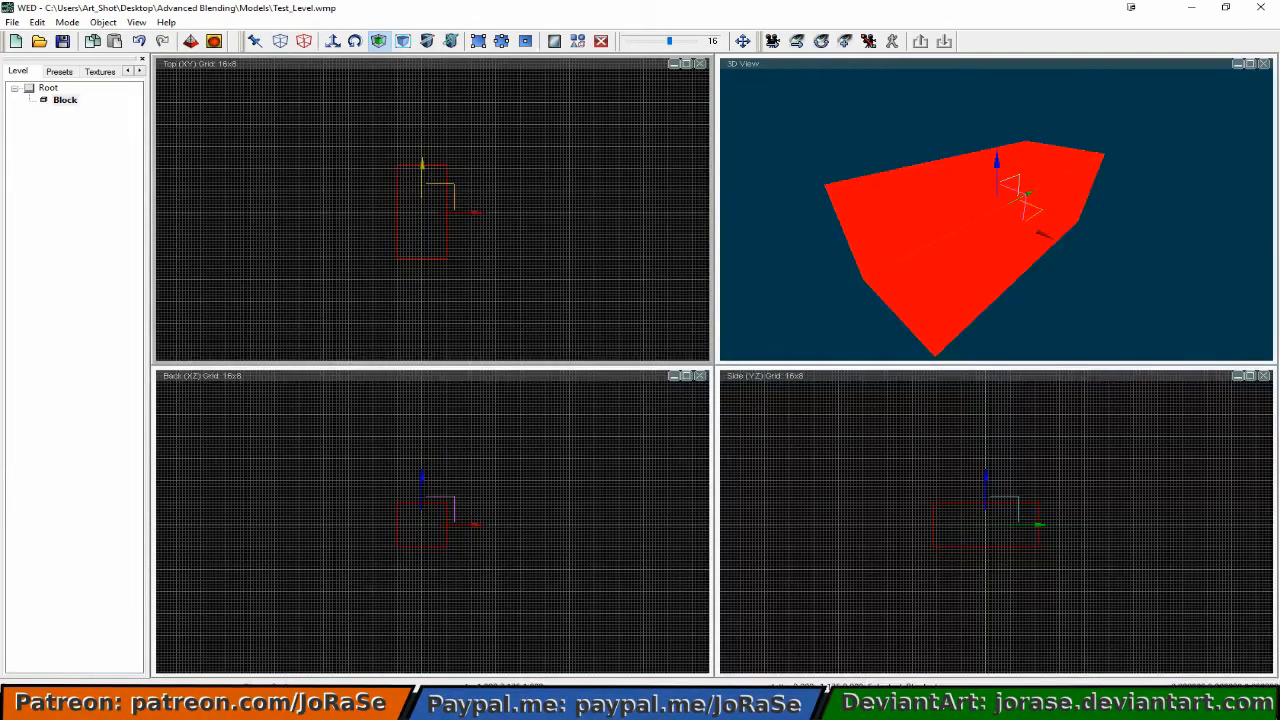
{"action": "left_click_drag", "start_coordinate": [422, 137], "coordinate": [422, 163]}
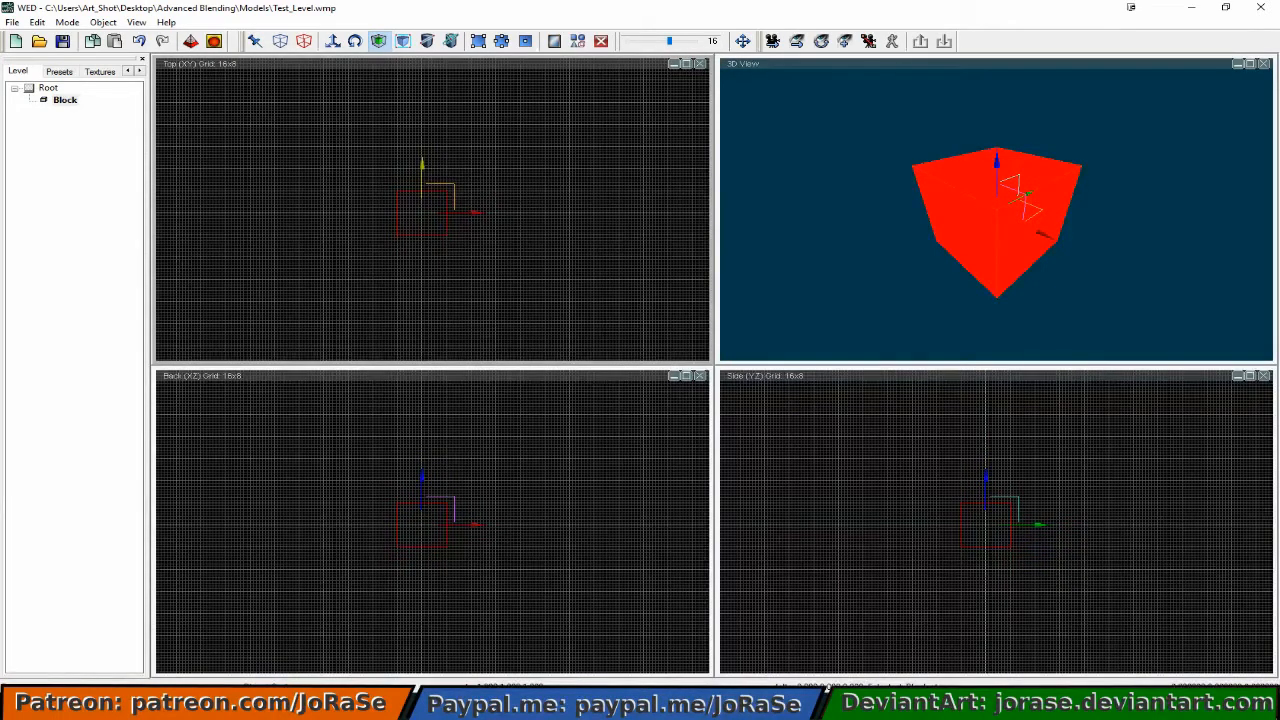
{"action": "left_click_drag", "start_coordinate": [422, 163], "coordinate": [422, 92]}
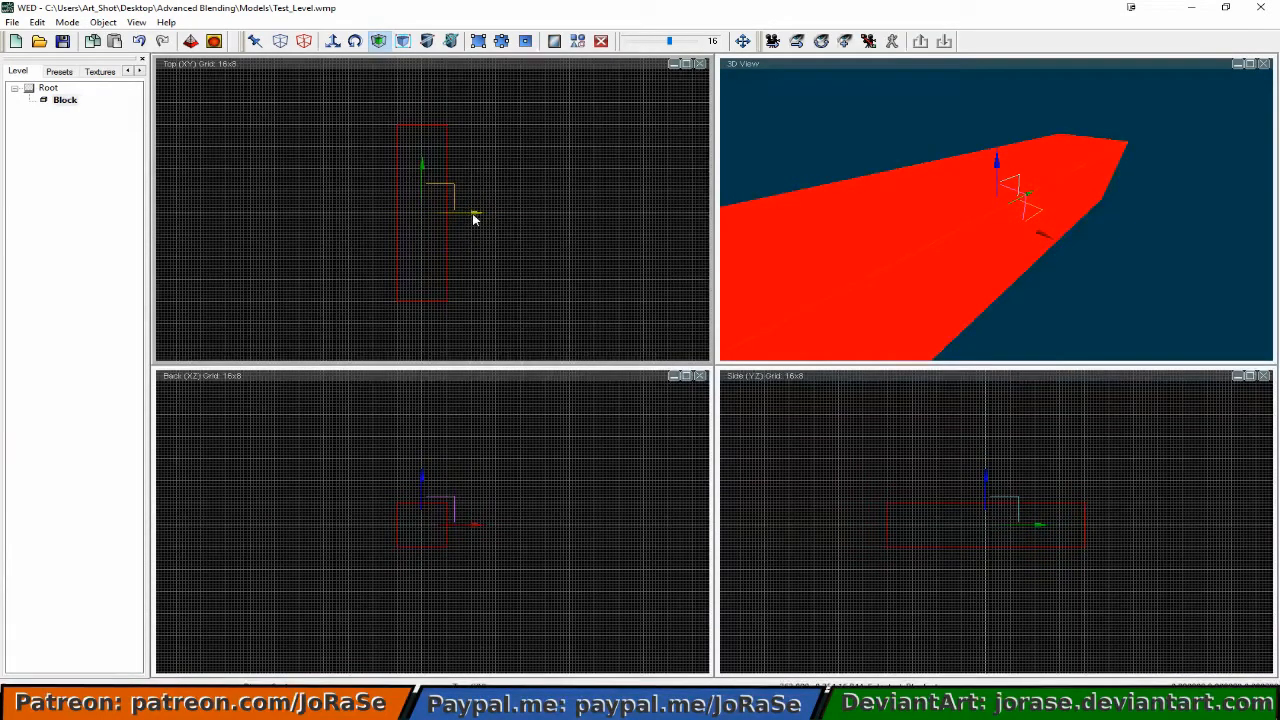
{"action": "left_click_drag", "start_coordinate": [475, 219], "coordinate": [567, 219]}
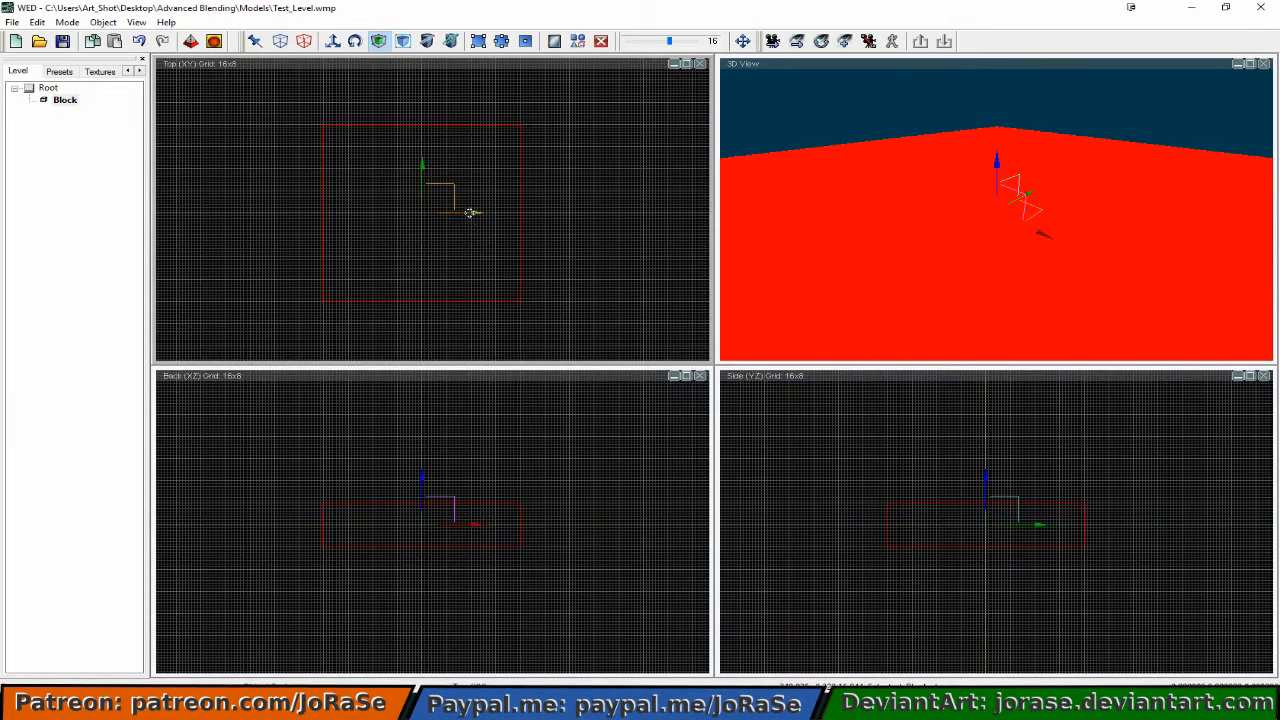
Step: Scale the floor block down vertically to about half its height and deselect it
{"action": "left_click", "coordinate": [420, 477]}
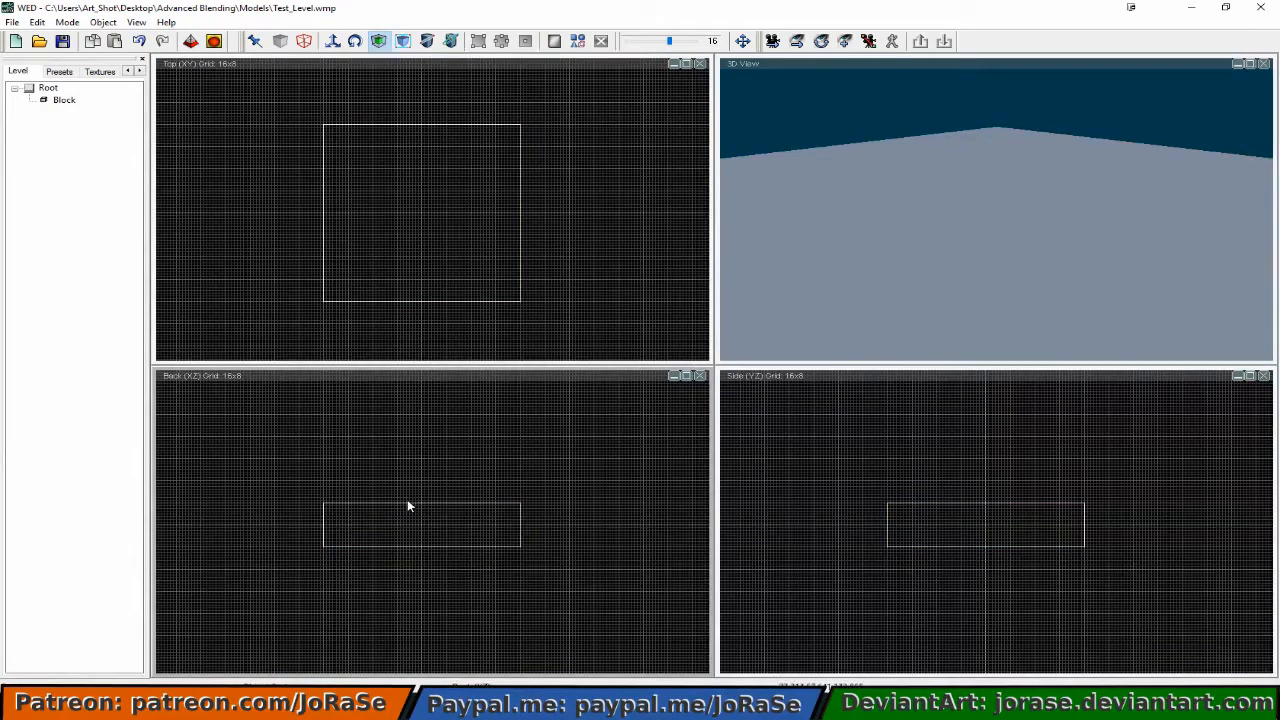
{"action": "right_click", "coordinate": [407, 505]}
{"action": "left_click", "coordinate": [405, 509]}
{"action": "left_click_drag", "start_coordinate": [313, 476], "coordinate": [571, 576]}
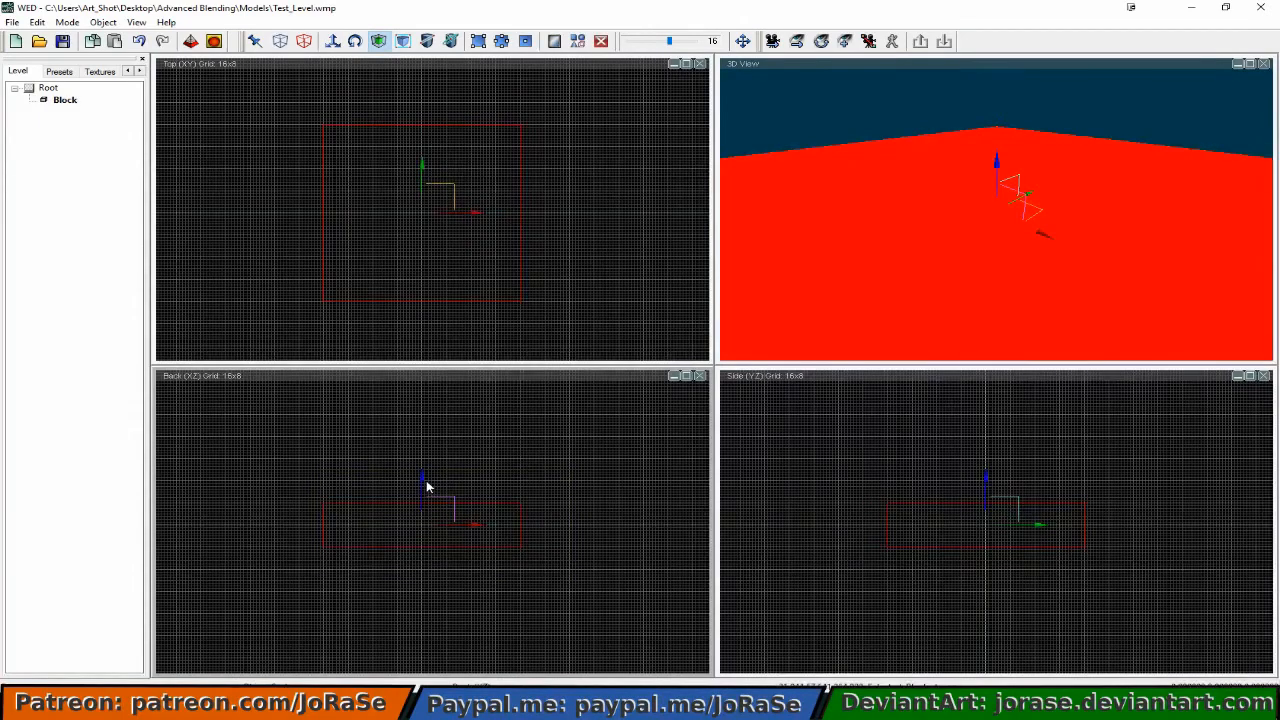
{"action": "left_click_drag", "start_coordinate": [422, 477], "coordinate": [422, 493]}
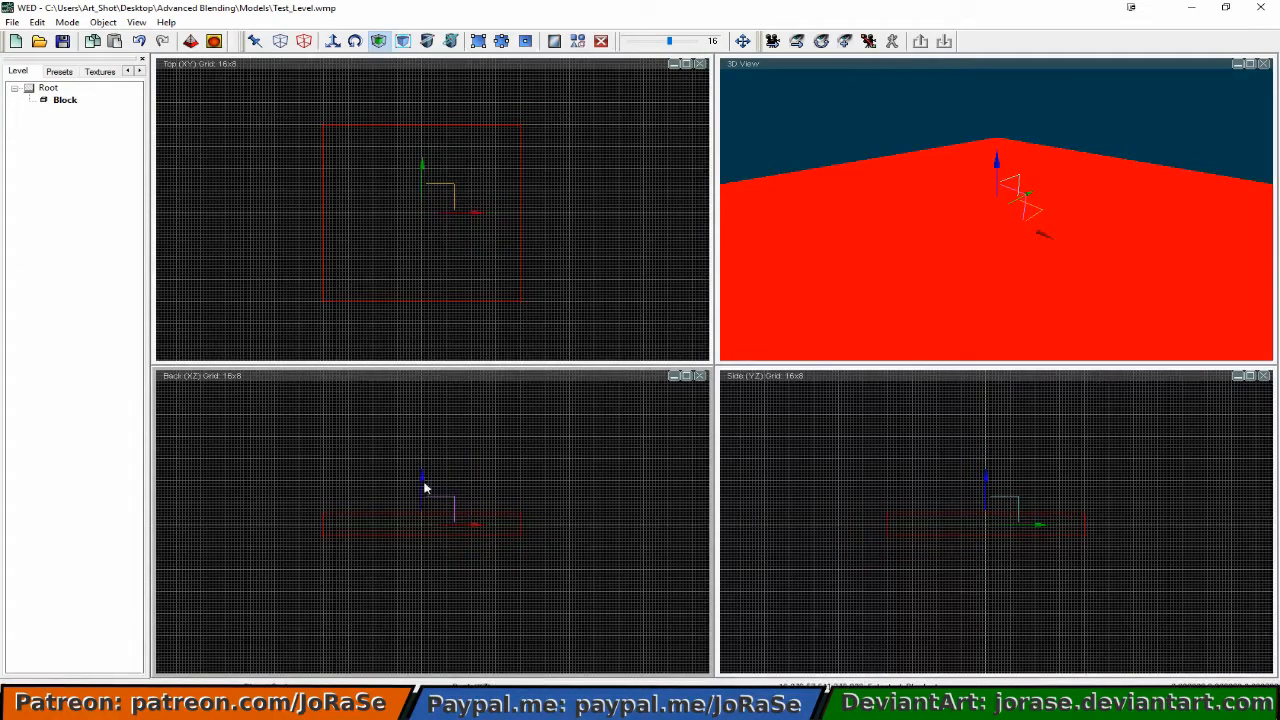
{"action": "left_click", "coordinate": [508, 472]}
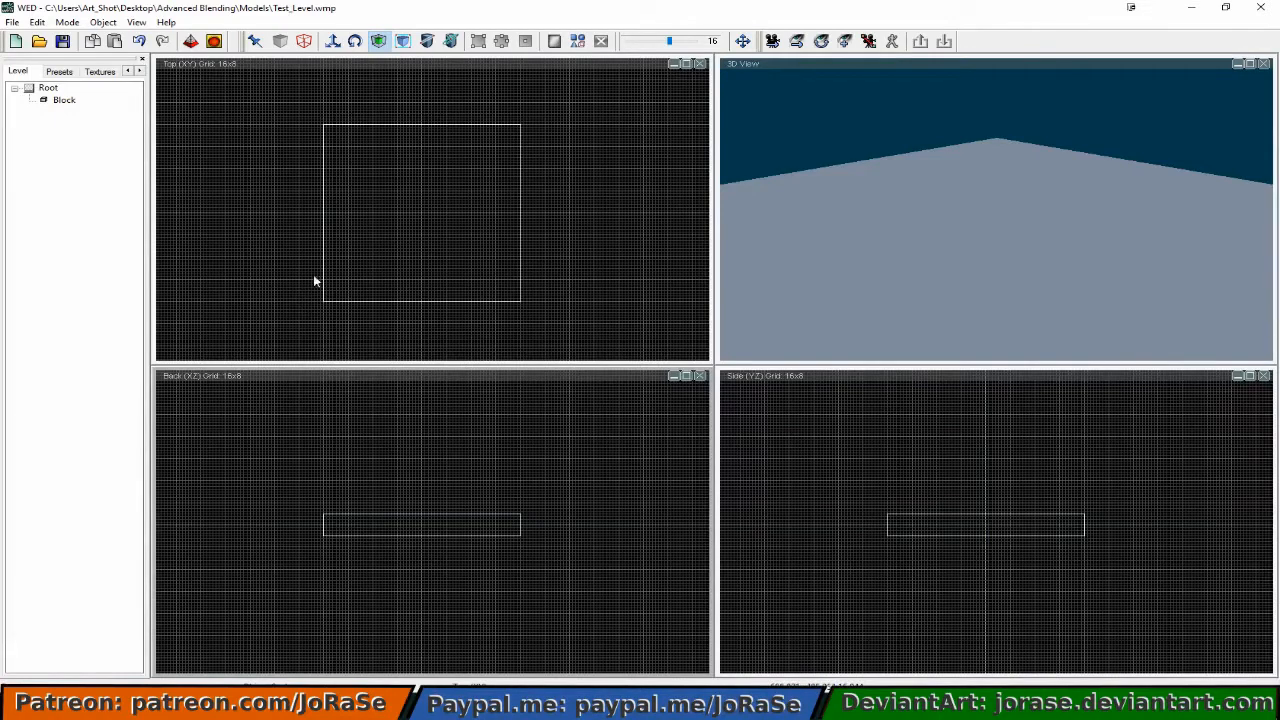
Step: Add a medium cube and move it along Y to the middle of the floor's side edge
{"action": "left_click", "coordinate": [103, 22]}
{"action": "mouse_move", "coordinate": [130, 74]}
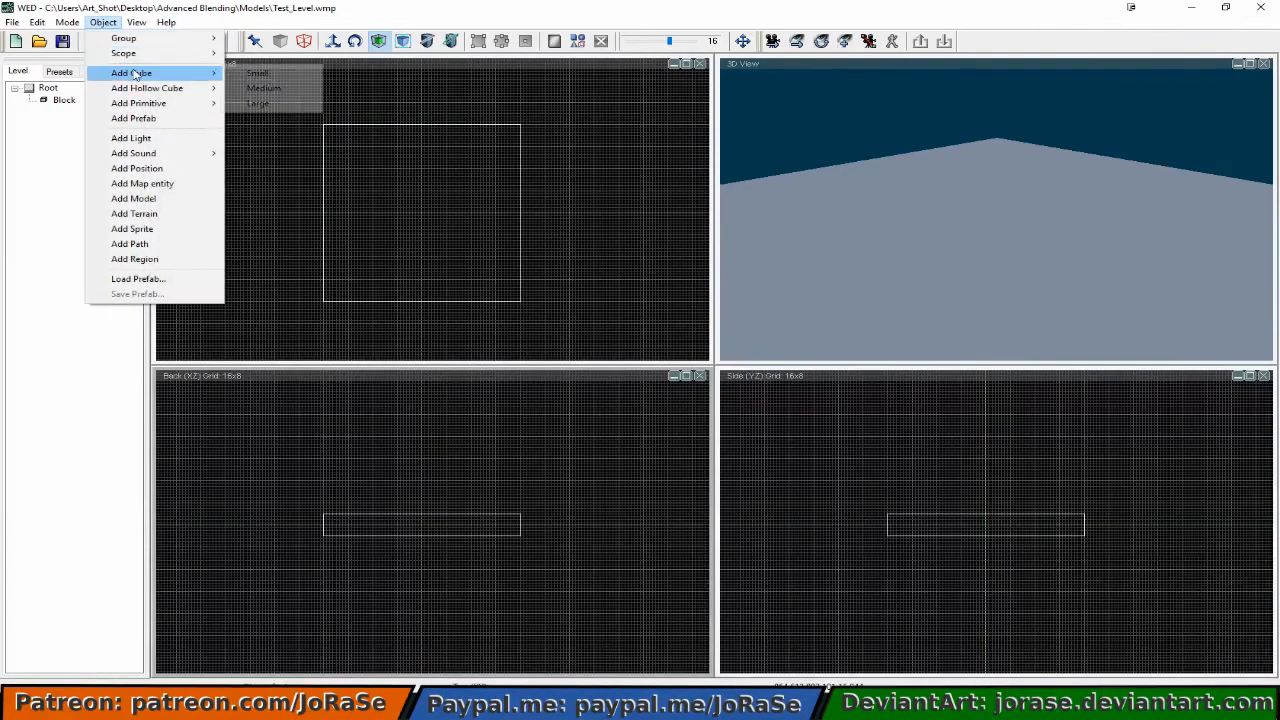
{"action": "left_click", "coordinate": [268, 90]}
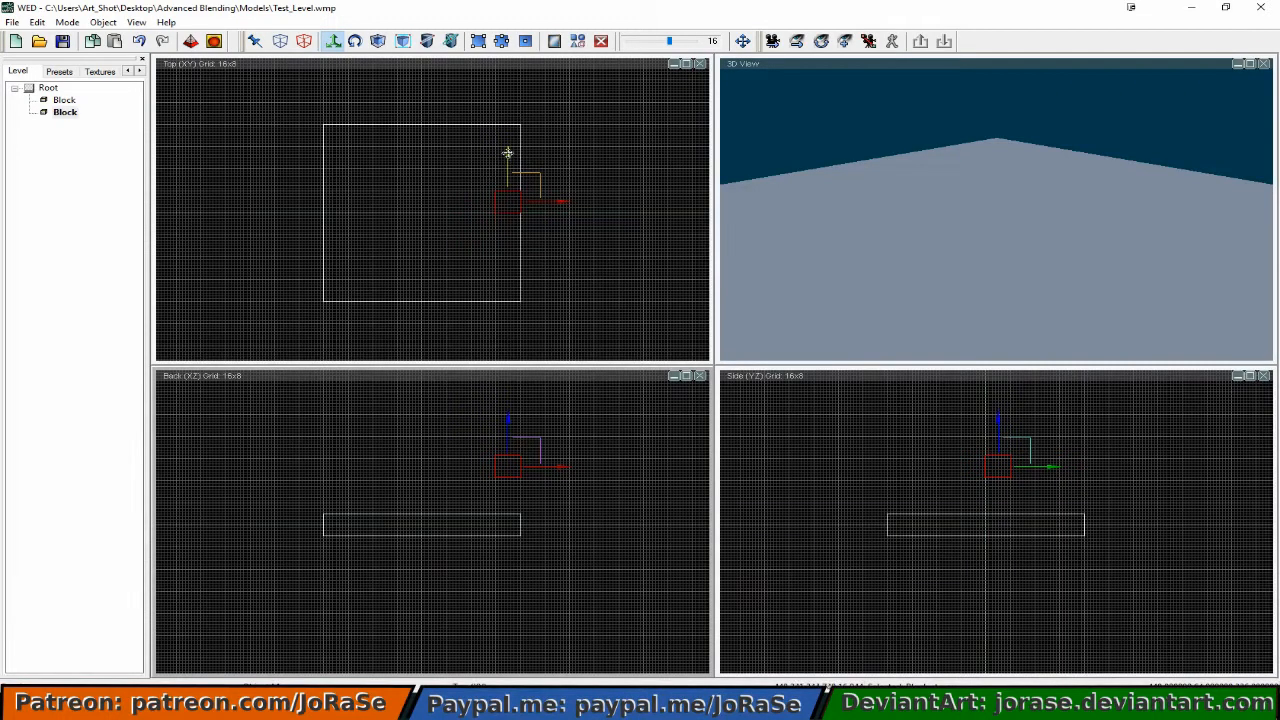
{"action": "left_click_drag", "start_coordinate": [507, 153], "coordinate": [507, 165]}
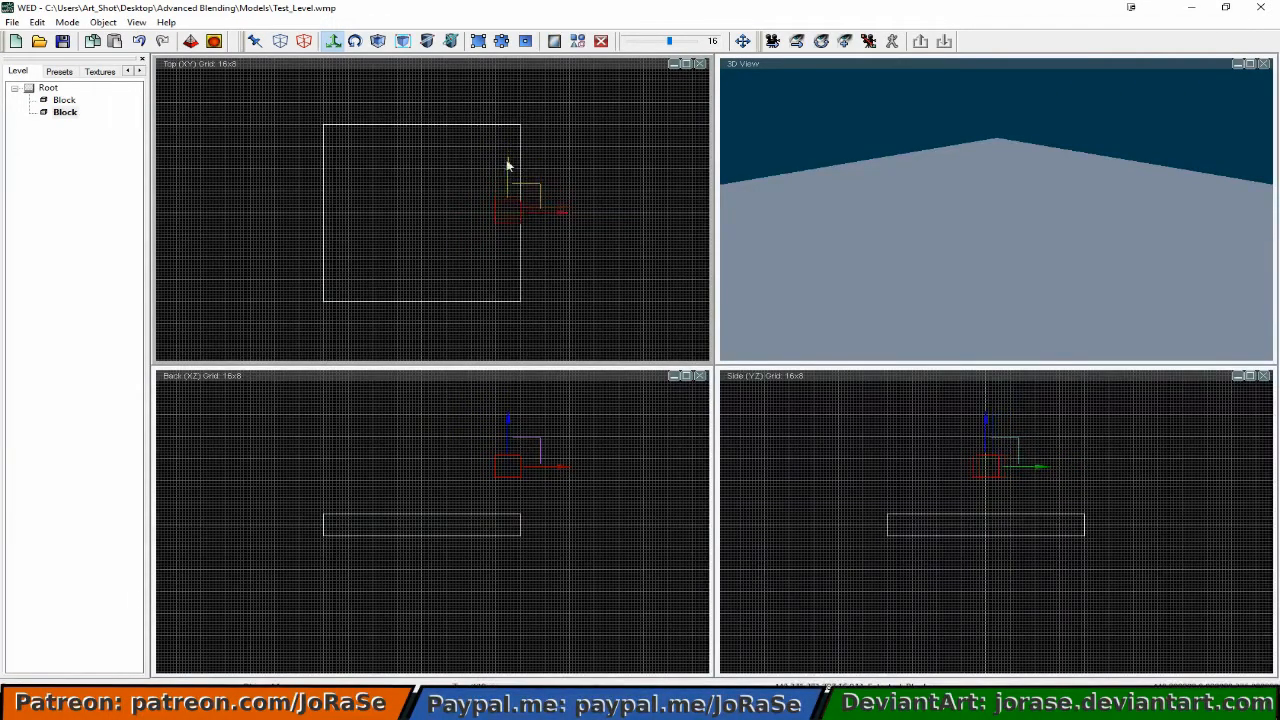
Step: Scale the medium cube along Y into a long wall, about seven-eighths of the floor's length
{"action": "left_click", "coordinate": [378, 42]}
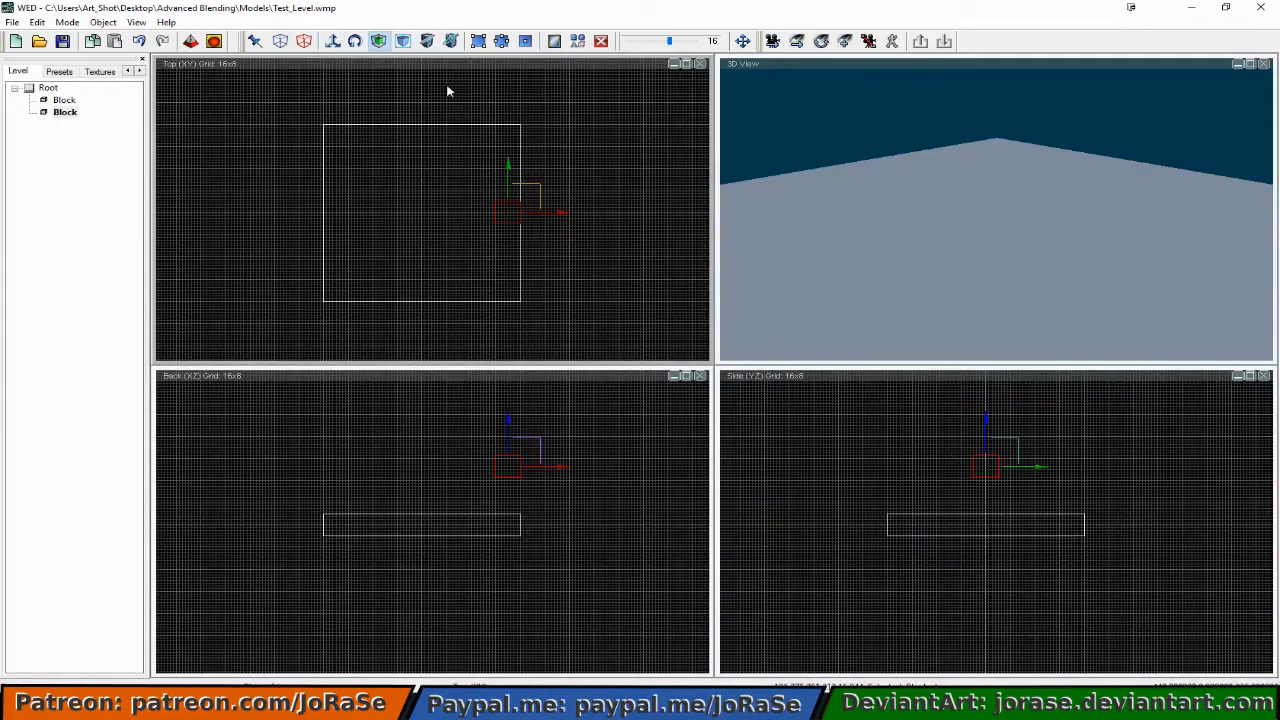
{"action": "mouse_move", "coordinate": [508, 169]}
{"action": "left_mouse_down"}
{"action": "mouse_move", "coordinate": [508, 139]}
{"action": "mouse_move", "coordinate": [508, 164]}
{"action": "left_mouse_up"}
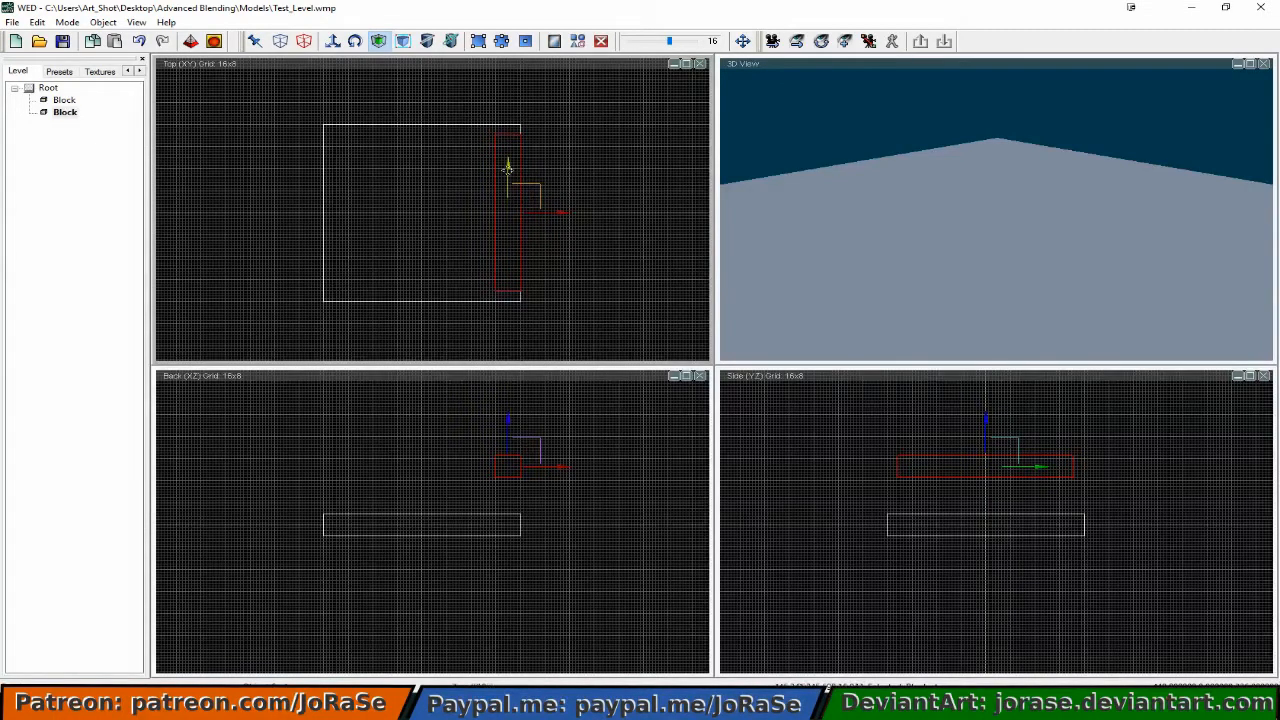
{"action": "left_click_drag", "start_coordinate": [506, 167], "coordinate": [506, 160]}
{"action": "scroll", "coordinate": [506, 186], "scroll_direction": "down", "scroll_amount": 1}
{"action": "scroll", "coordinate": [500, 183], "scroll_direction": "up", "scroll_amount": 2}
{"action": "scroll", "coordinate": [498, 178], "scroll_direction": "up", "scroll_amount": 1}
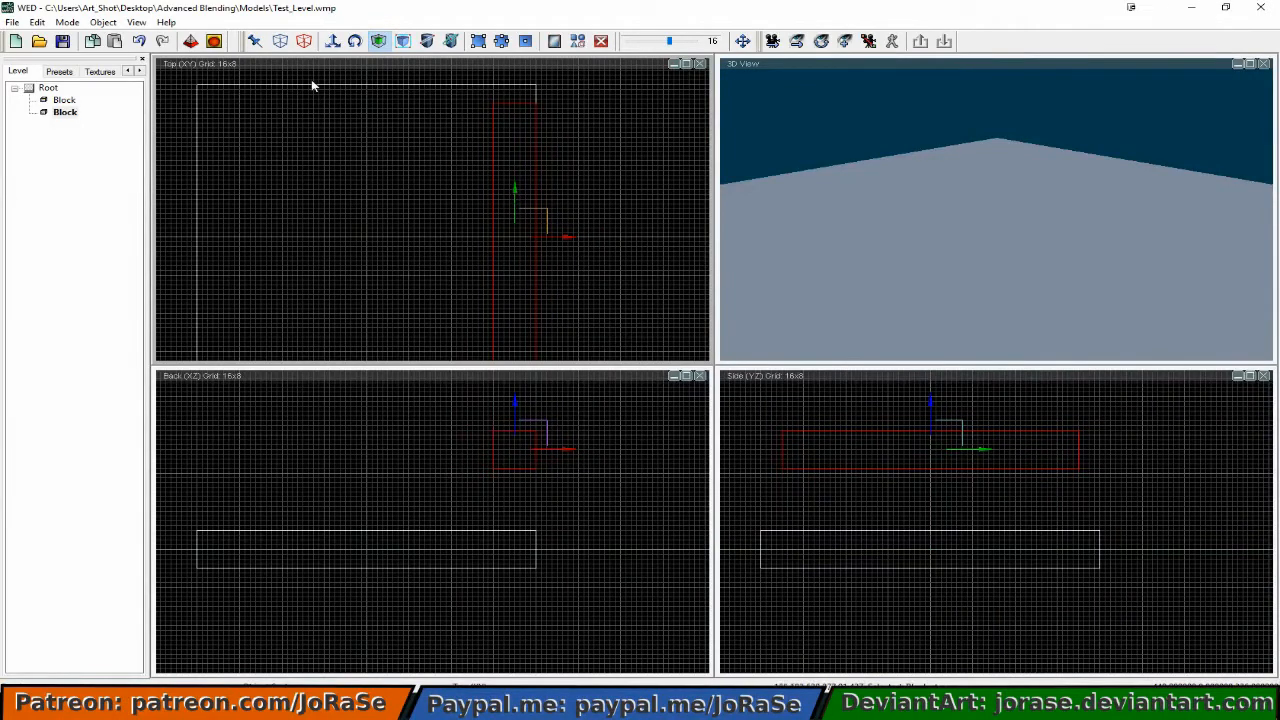
Step: Move the wall block along Y flush with the floor's corner and lower it onto the floor's upper surface
{"action": "left_click", "coordinate": [333, 41]}
{"action": "left_click_drag", "start_coordinate": [513, 197], "coordinate": [513, 182]}
{"action": "left_click_drag", "start_coordinate": [509, 185], "coordinate": [514, 180]}
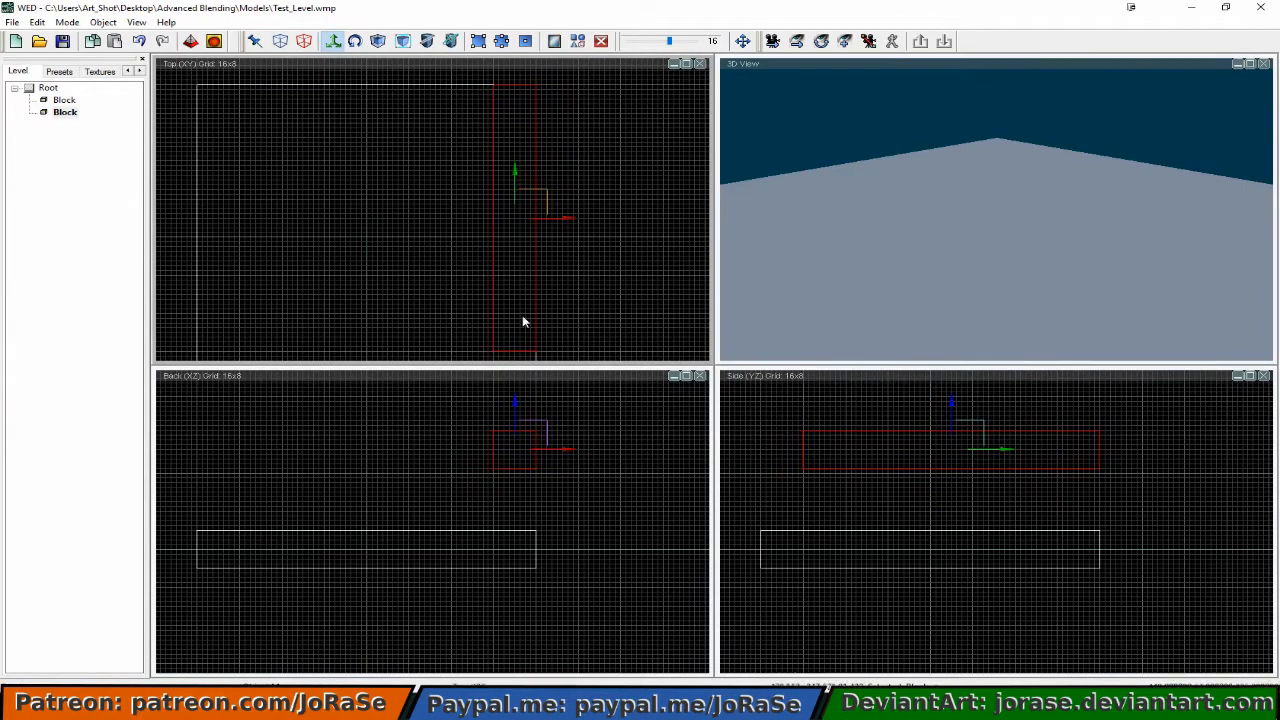
{"action": "left_click_drag", "start_coordinate": [513, 402], "coordinate": [515, 463]}
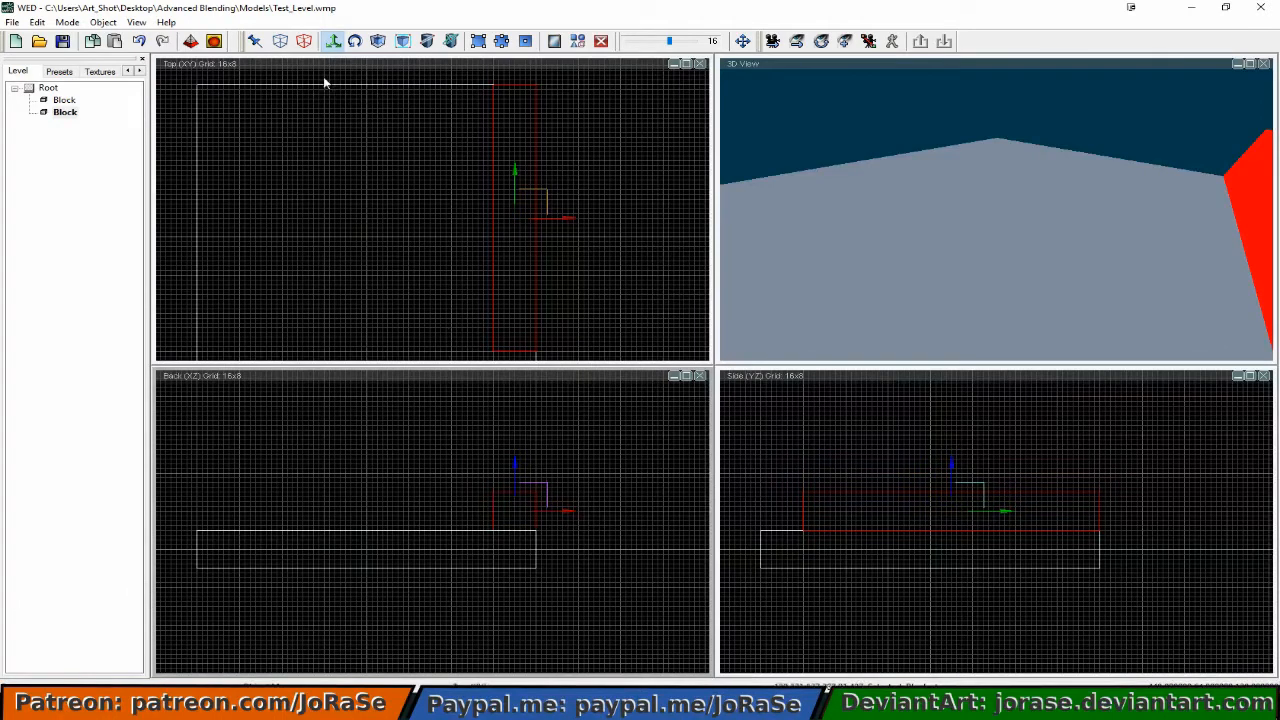
Step: Scale the wall block to about 1.5 times its height and raise it so its base rests on the floor
{"action": "left_click", "coordinate": [379, 45]}
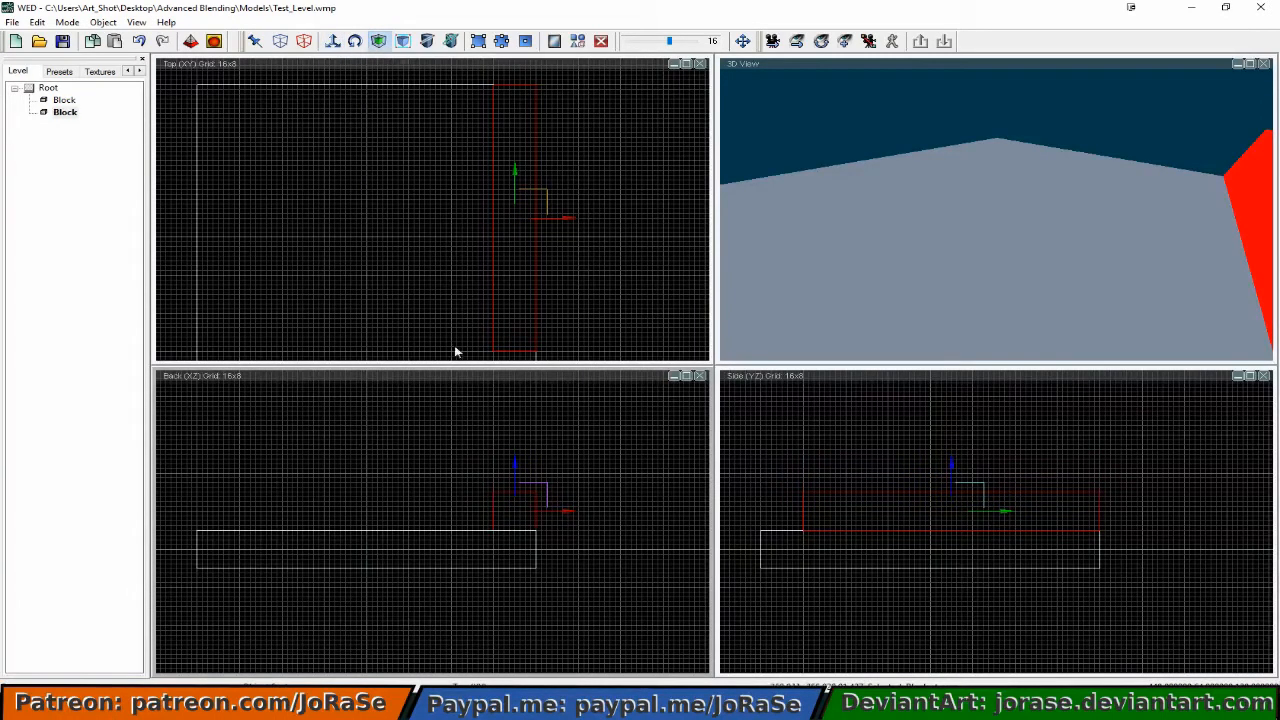
{"action": "left_click_drag", "start_coordinate": [513, 465], "coordinate": [513, 467]}
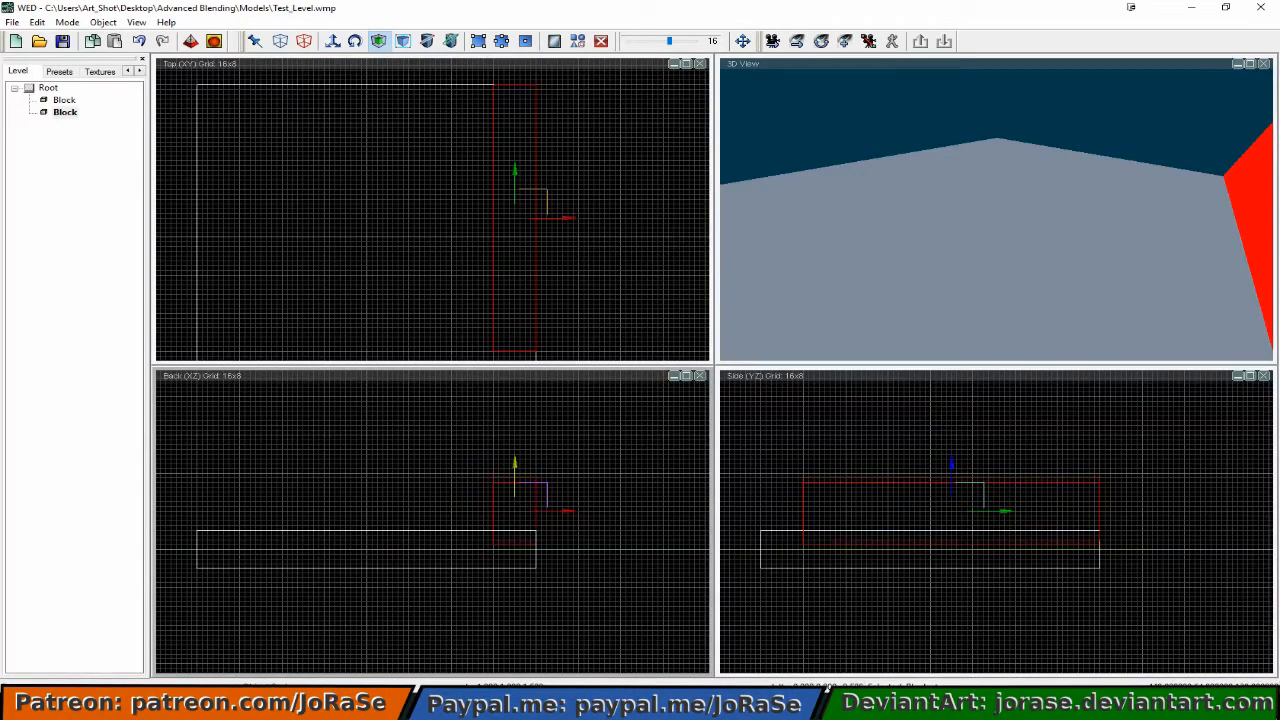
{"action": "left_click", "coordinate": [336, 43]}
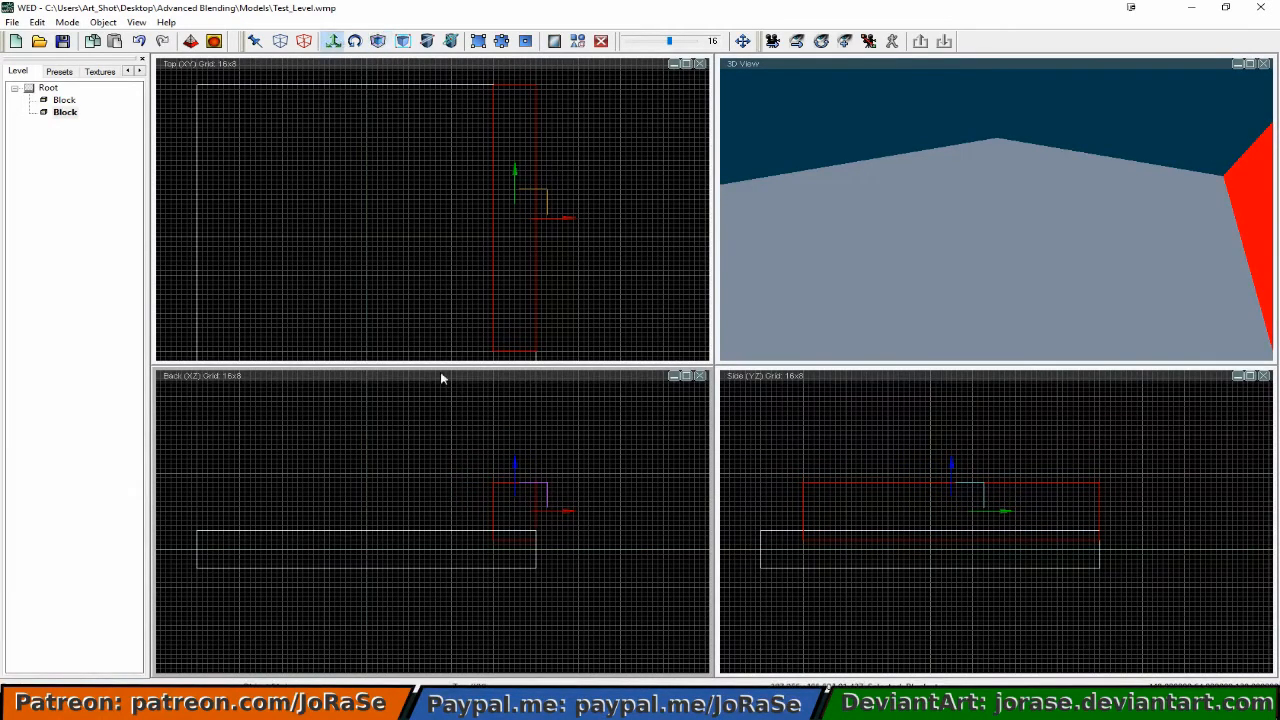
{"action": "left_click", "coordinate": [514, 467]}
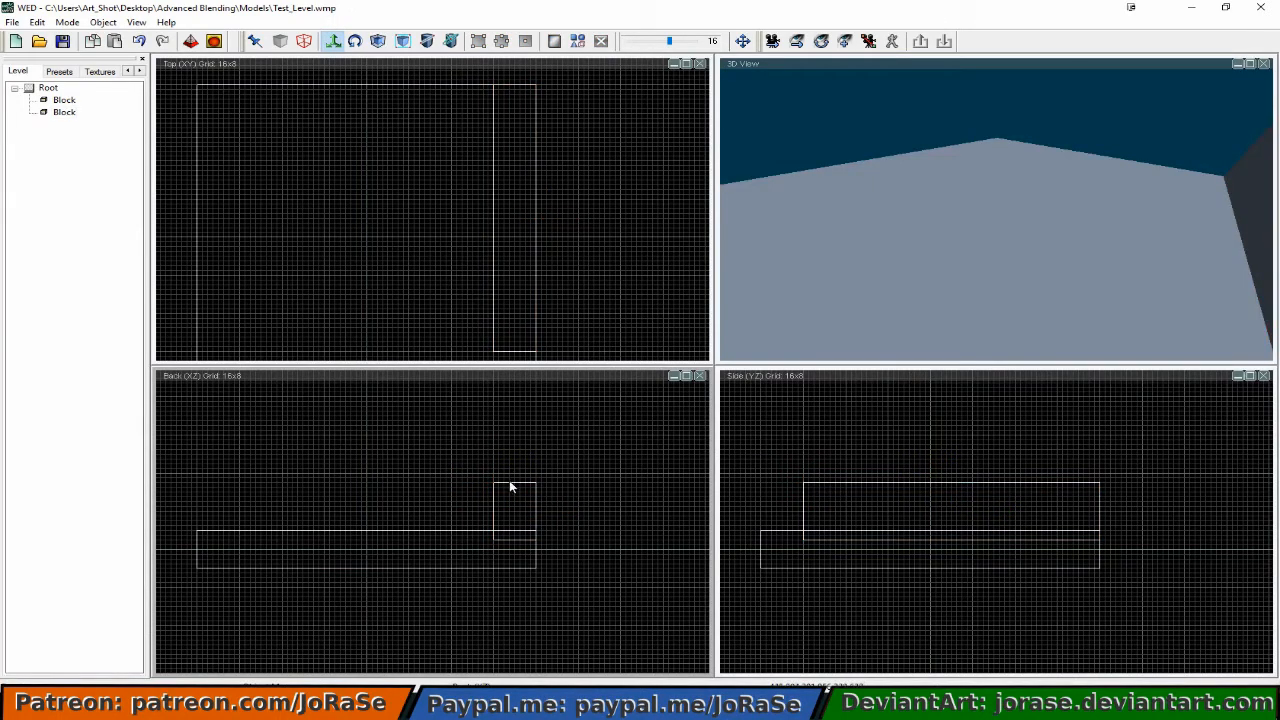
{"action": "left_click", "coordinate": [509, 487]}
{"action": "left_click_drag", "start_coordinate": [514, 463], "coordinate": [514, 453]}
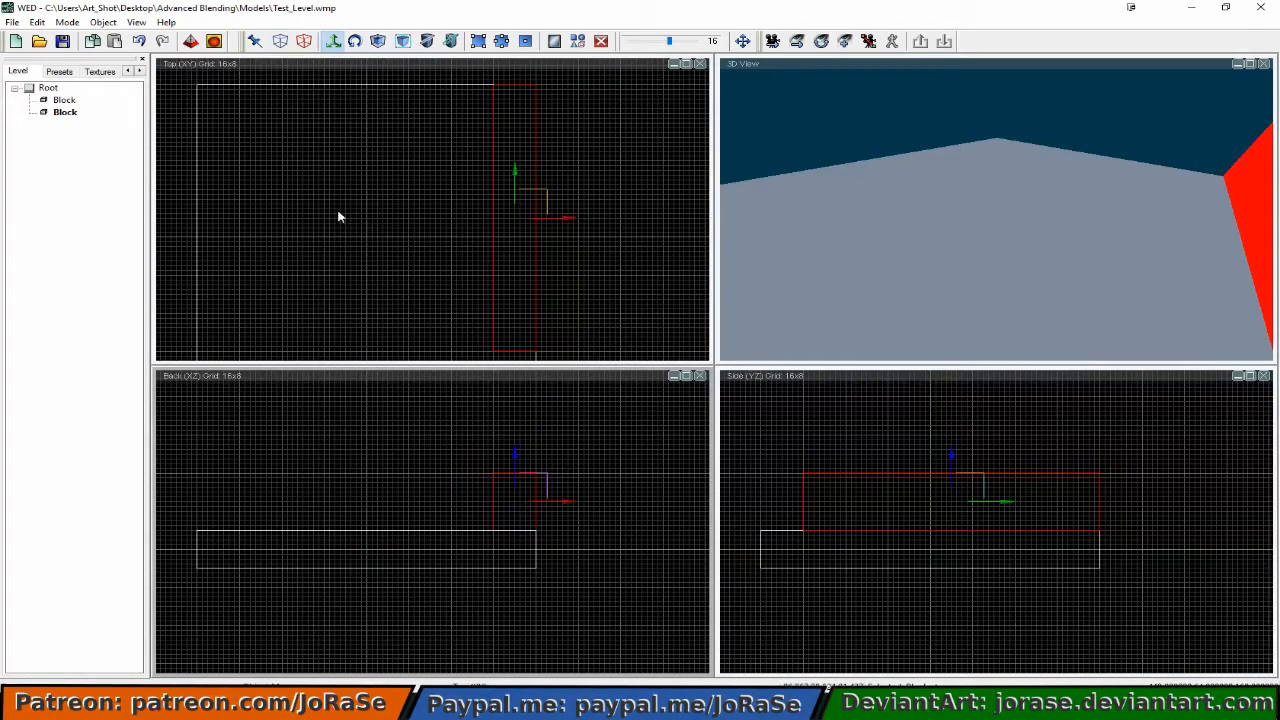
Step: Duplicate the first wall block and rotate the copy a quarter turn about Z, perpendicular to the original
{"action": "left_click", "coordinate": [114, 41]}
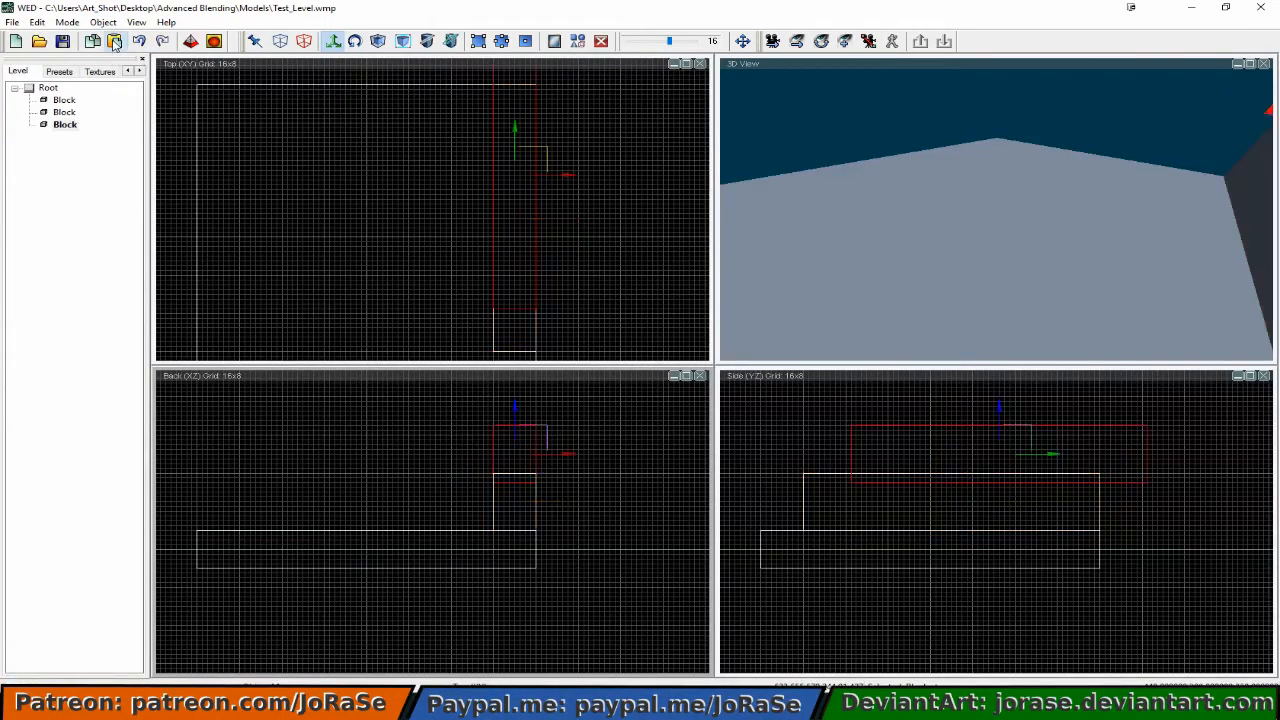
{"action": "left_click", "coordinate": [355, 41]}
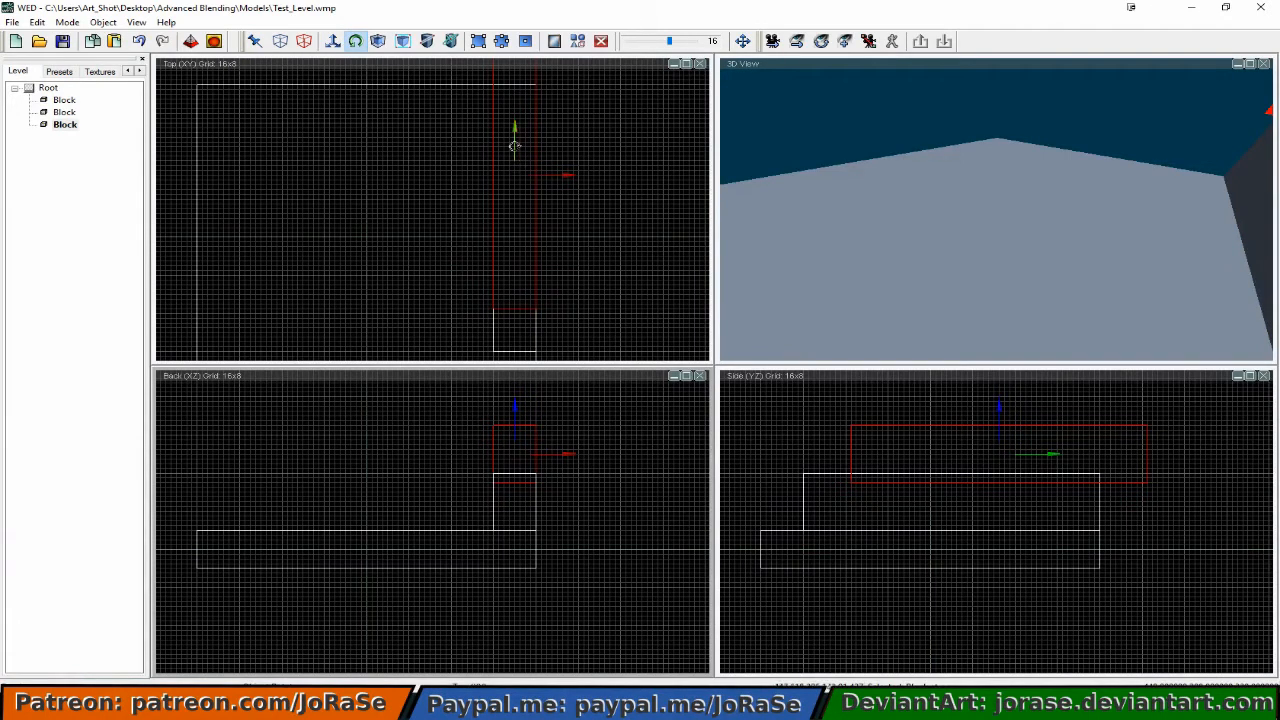
{"action": "mouse_move", "coordinate": [515, 148]}
{"action": "left_mouse_down"}
{"action": "mouse_move", "coordinate": [515, 128]}
{"action": "mouse_move", "coordinate": [515, 148]}
{"action": "left_mouse_up"}
{"action": "left_click_drag", "start_coordinate": [515, 408], "coordinate": [645, 408]}
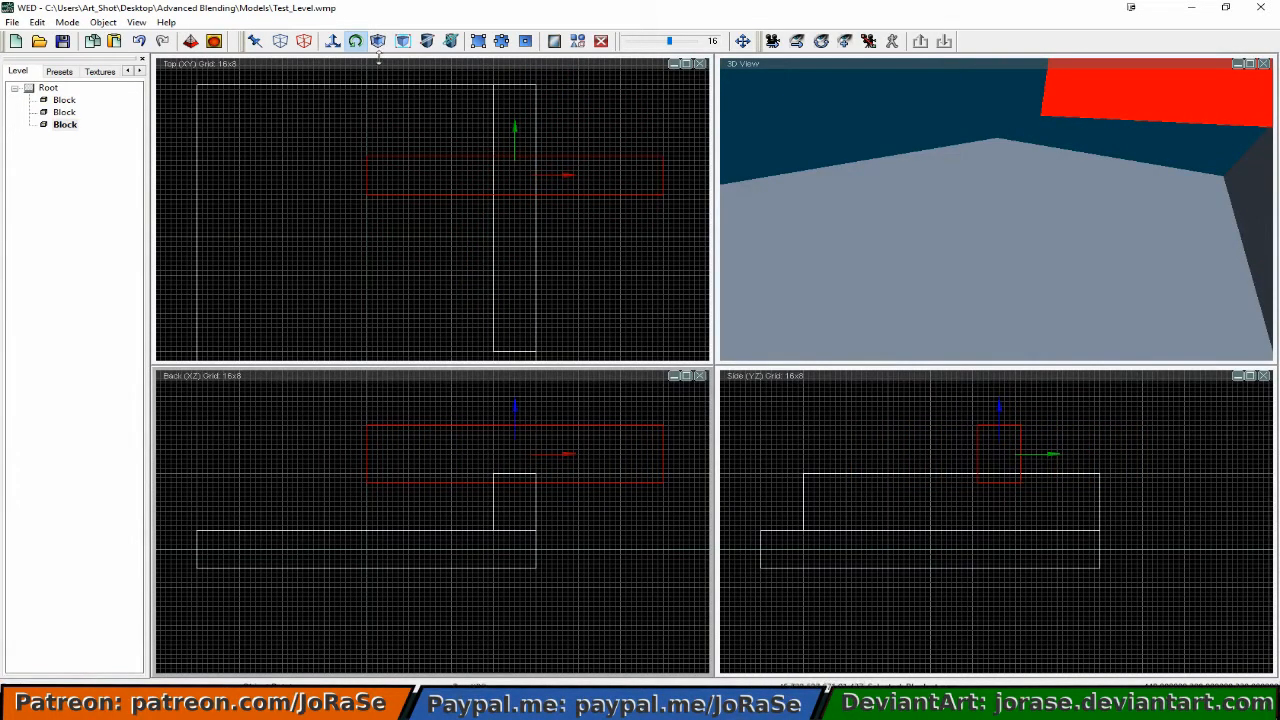
Step: Move the rotated wall along the floor's -Y edge, flush with the first wall's outer side and resting on the floor
{"action": "left_click", "coordinate": [332, 41]}
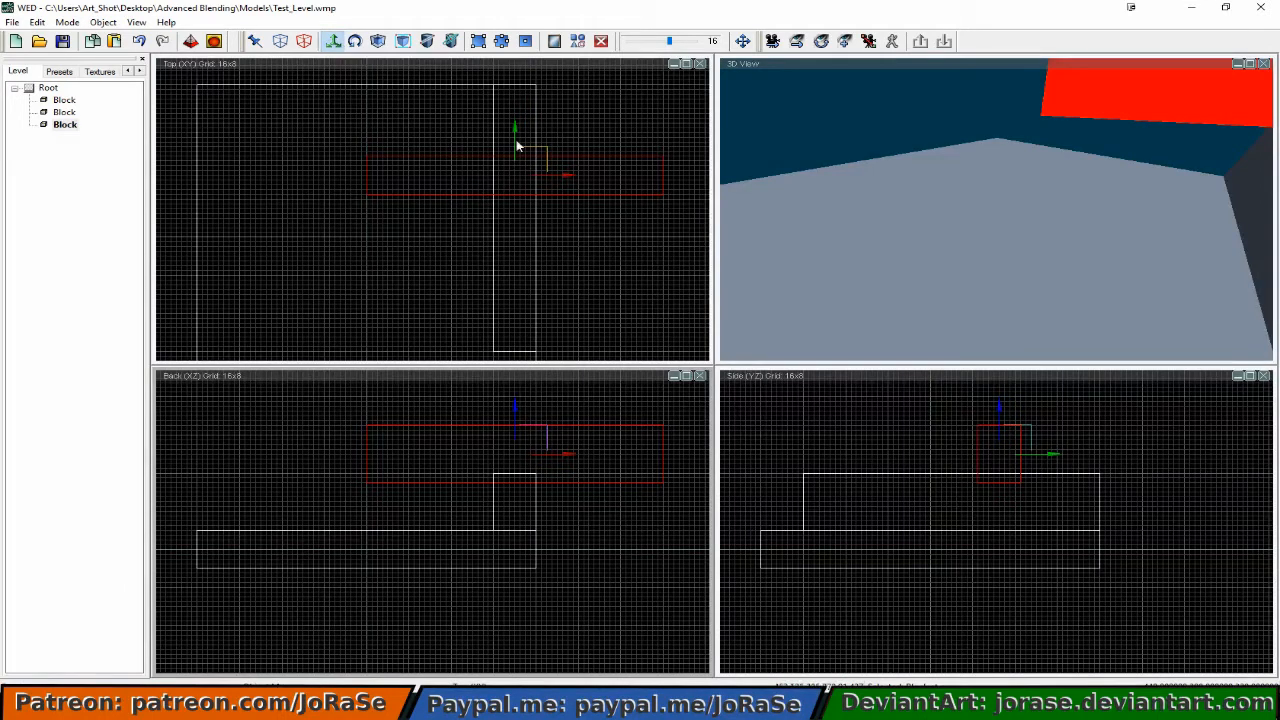
{"action": "left_click_drag", "start_coordinate": [514, 129], "coordinate": [514, 338]}
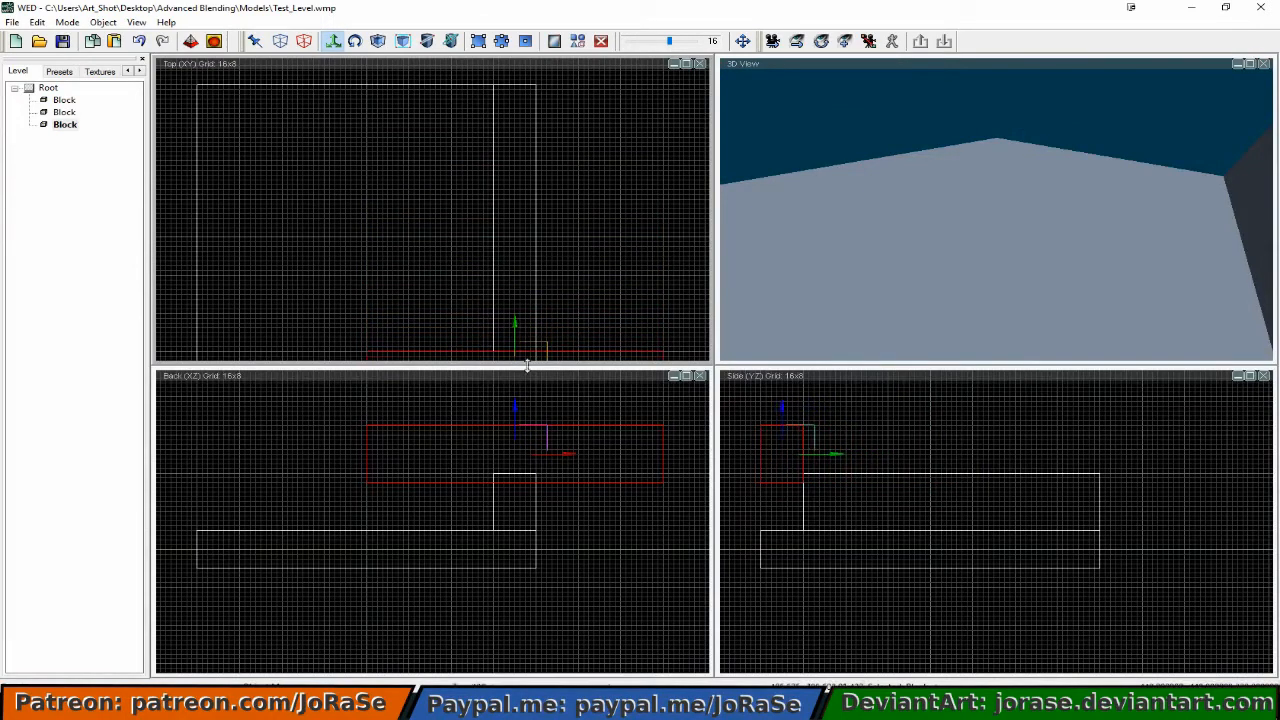
{"action": "left_click_drag", "start_coordinate": [515, 405], "coordinate": [514, 453]}
{"action": "left_click_drag", "start_coordinate": [564, 500], "coordinate": [443, 501]}
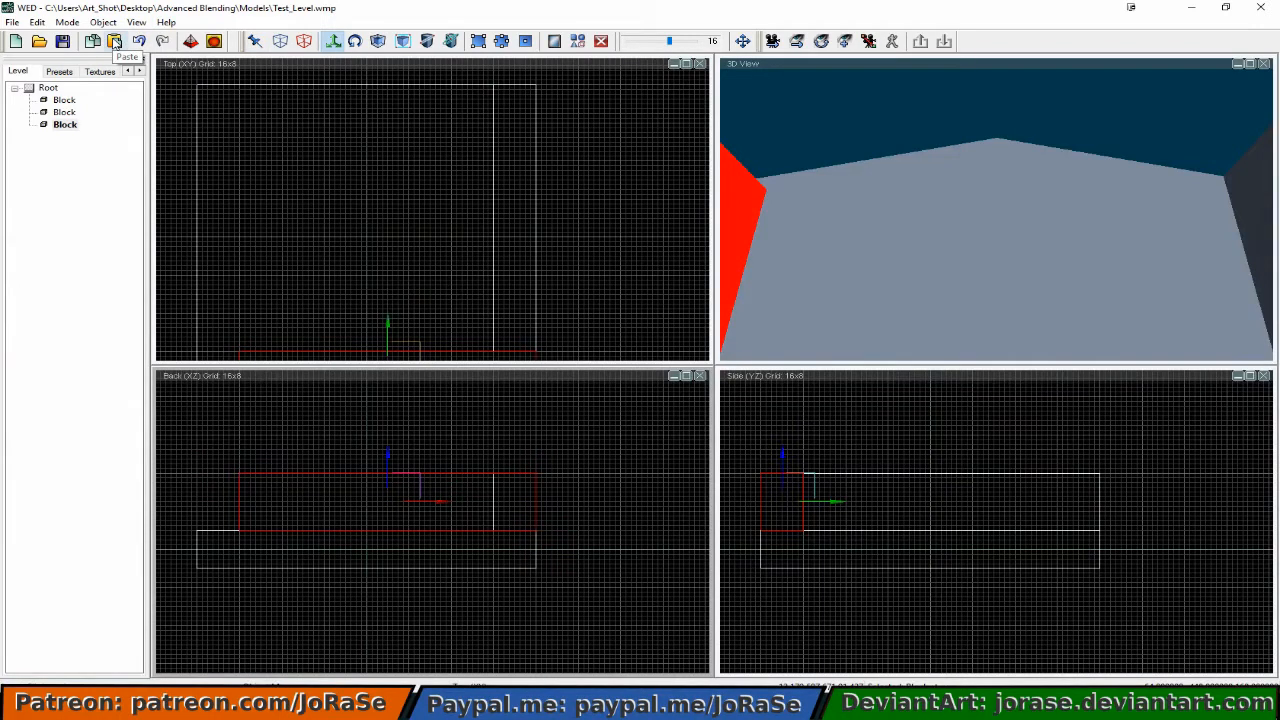
Step: Paste another copy of the first wall and place it on the floor's -X edge, flush with the -Y corner and resting on the floor
{"action": "left_click", "coordinate": [114, 41]}
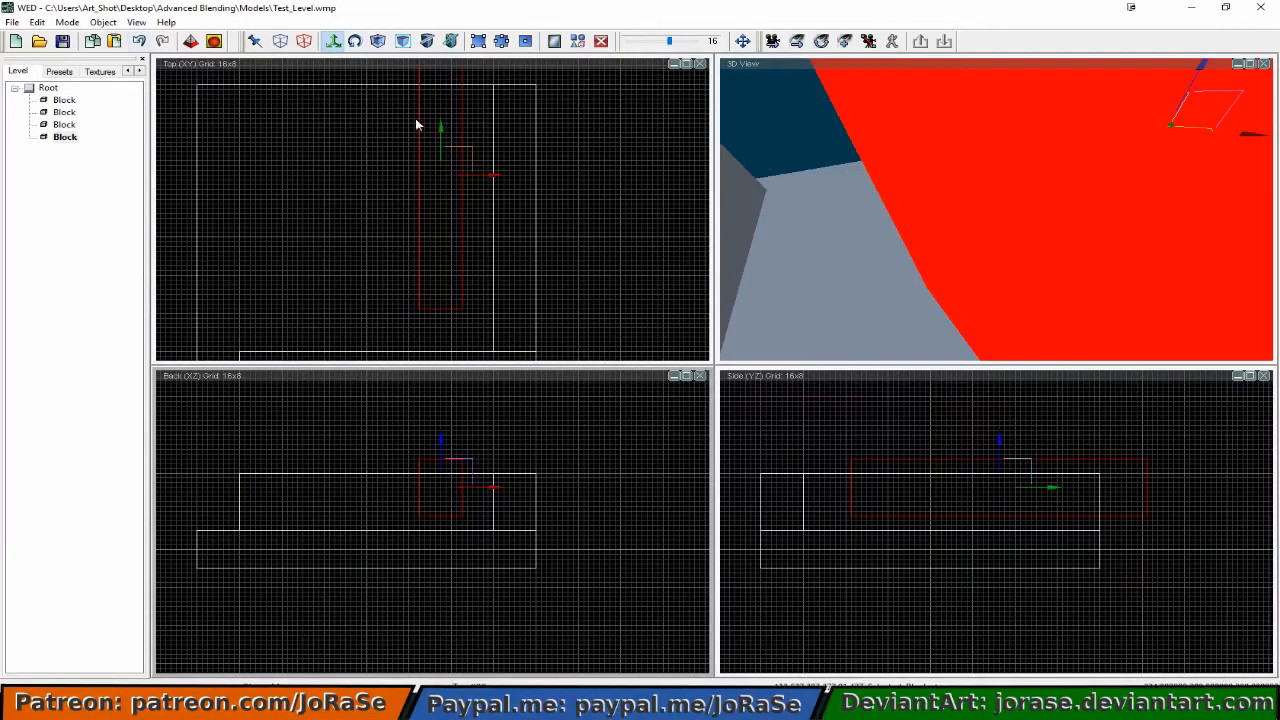
{"action": "left_click_drag", "start_coordinate": [486, 175], "coordinate": [266, 175]}
{"action": "left_click", "coordinate": [219, 126]}
{"action": "left_click", "coordinate": [219, 126]}
{"action": "left_click", "coordinate": [195, 100]}
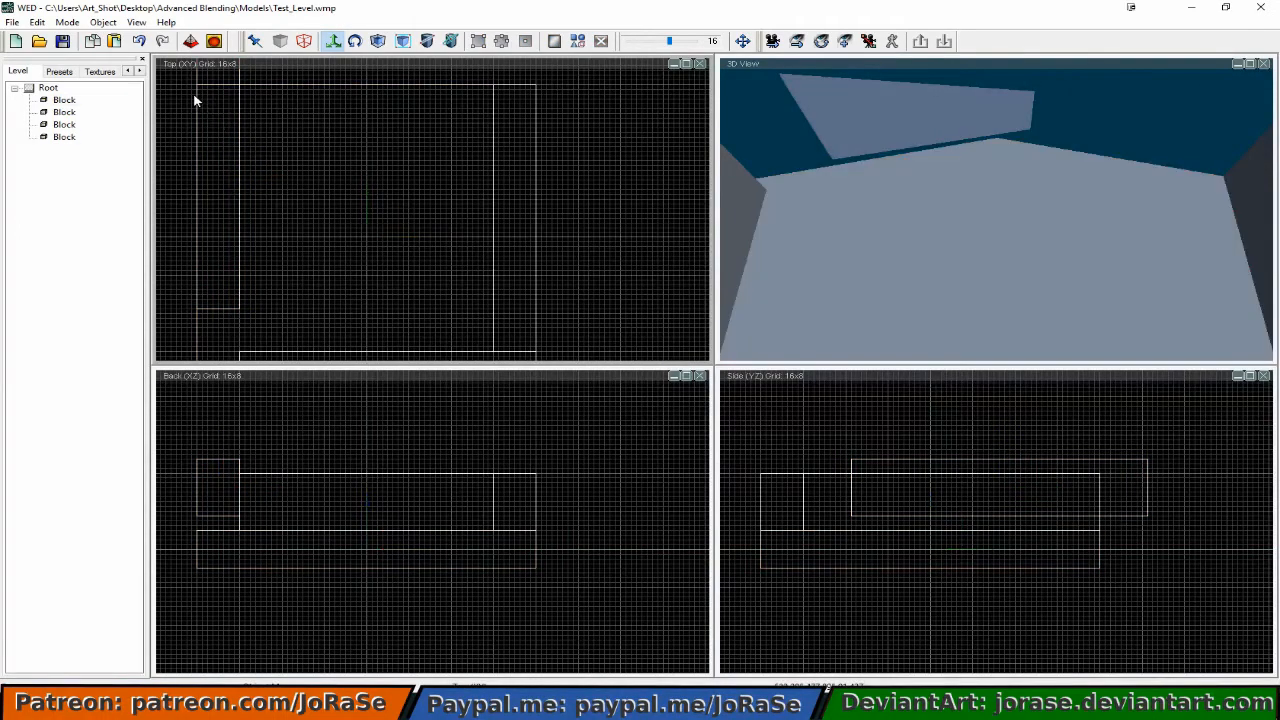
{"action": "left_click", "coordinate": [197, 100]}
{"action": "left_click_drag", "start_coordinate": [217, 128], "coordinate": [217, 208]}
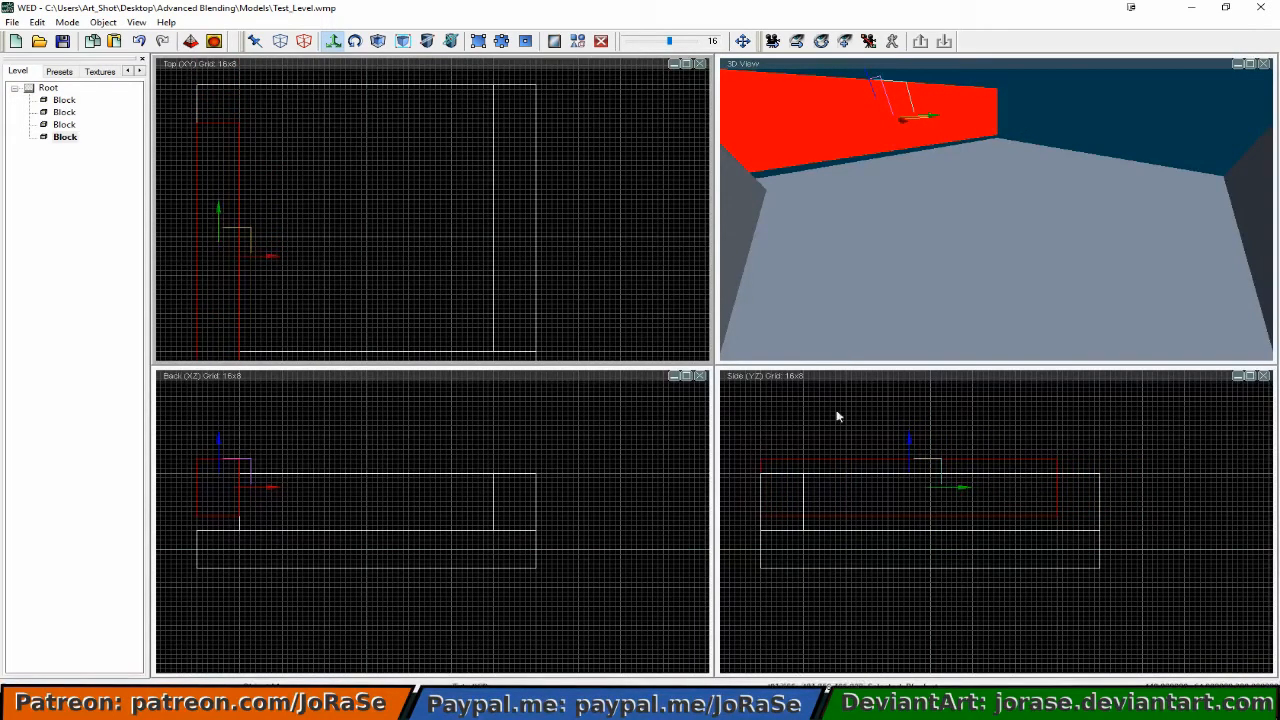
{"action": "left_click_drag", "start_coordinate": [907, 441], "coordinate": [905, 454]}
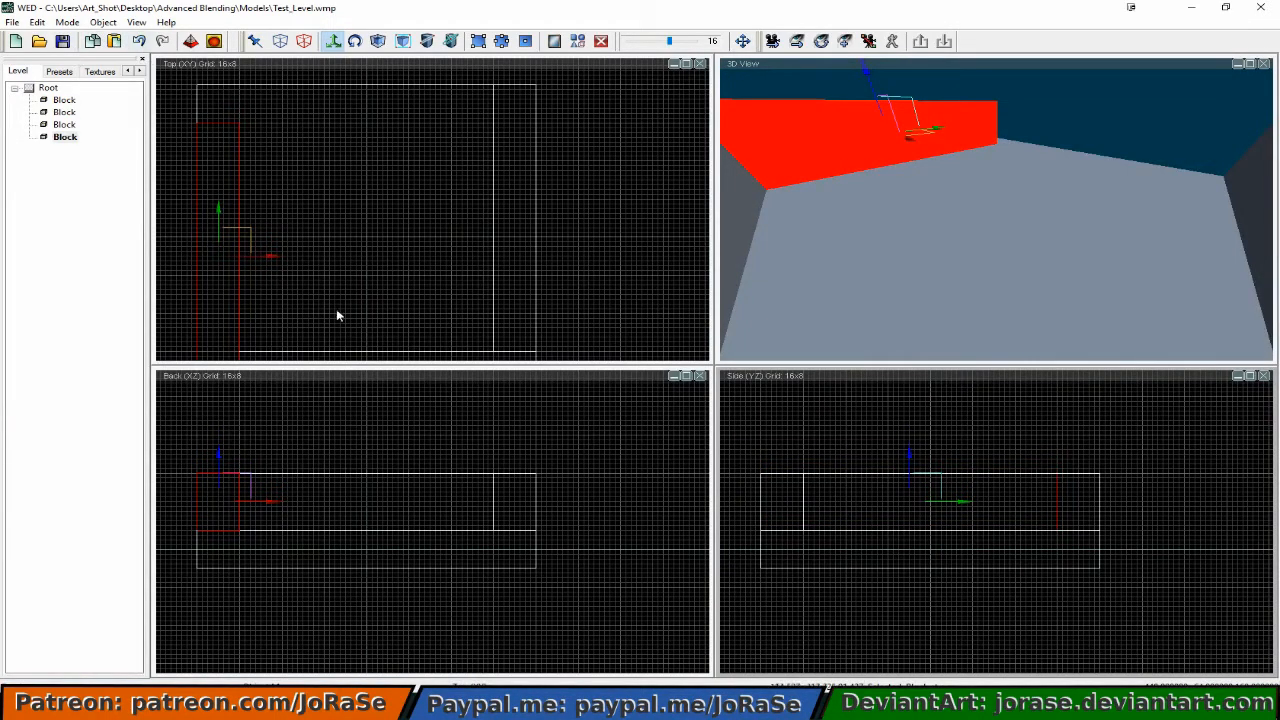
Step: Duplicate the -Y wall, place the copy on the floor's +Y edge to close the enclosure, and clear the selection
{"action": "left_click", "coordinate": [358, 359]}
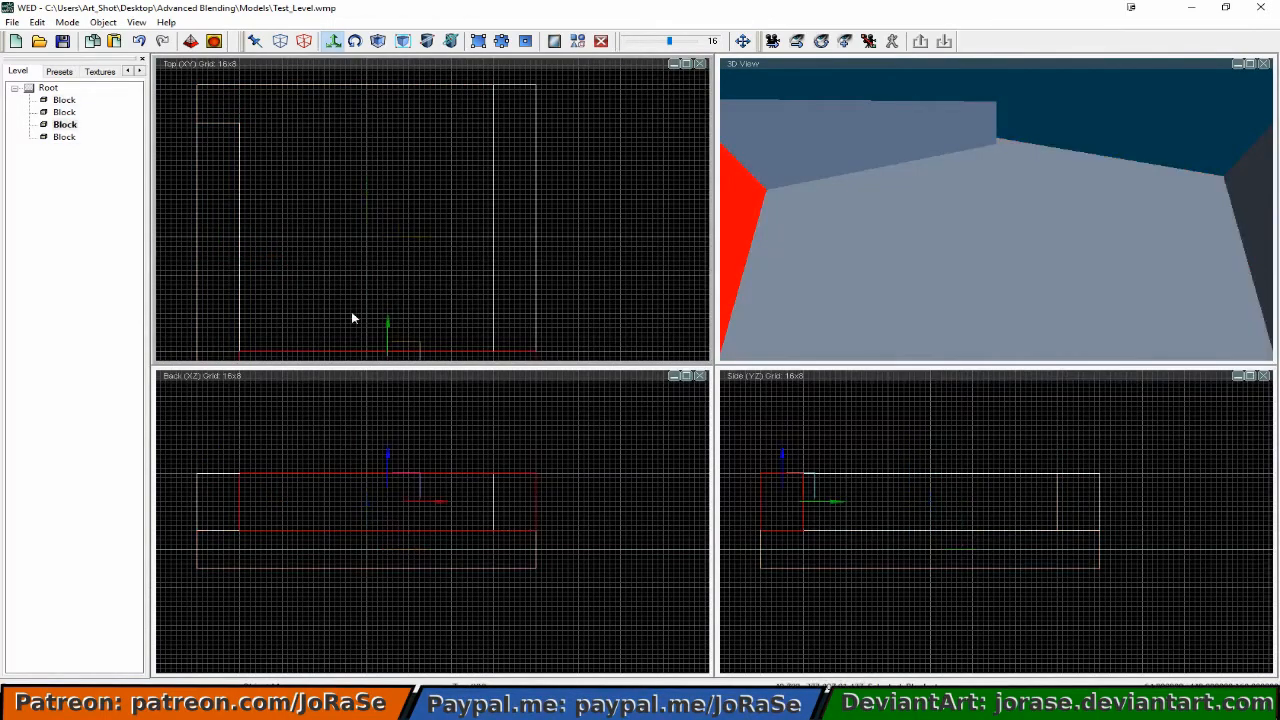
{"action": "left_click", "coordinate": [114, 43]}
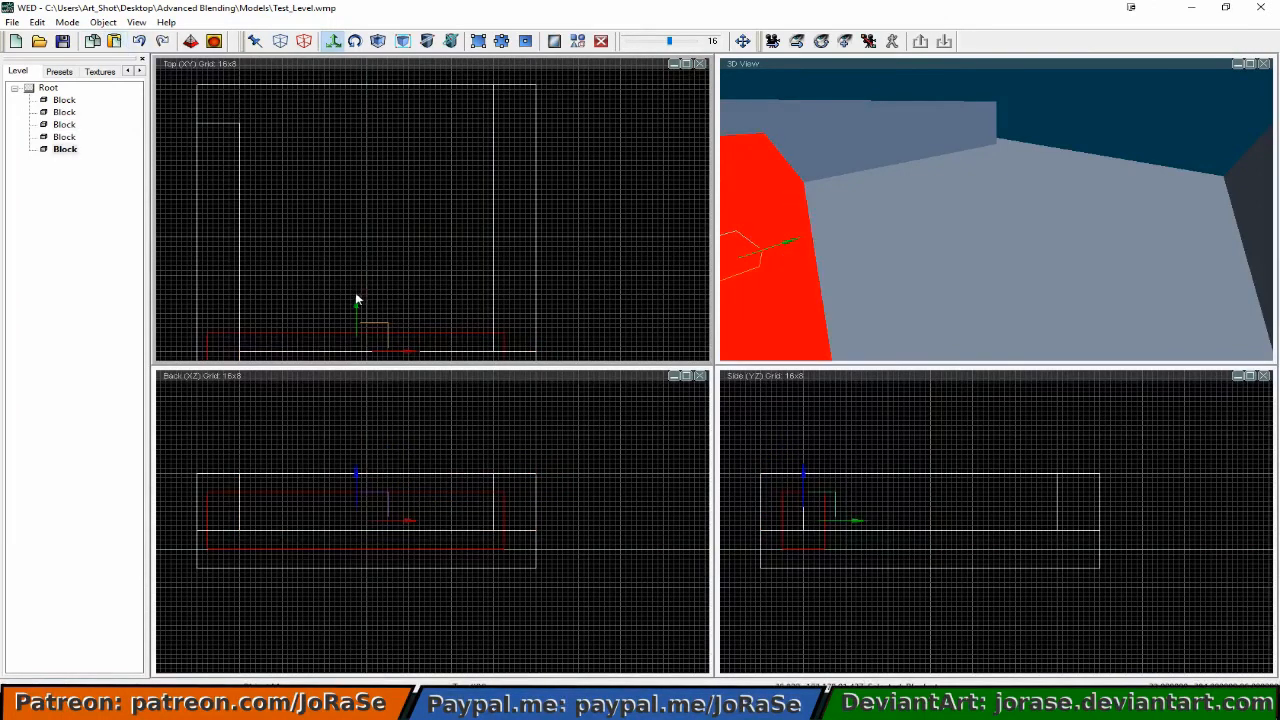
{"action": "left_click_drag", "start_coordinate": [355, 303], "coordinate": [357, 60]}
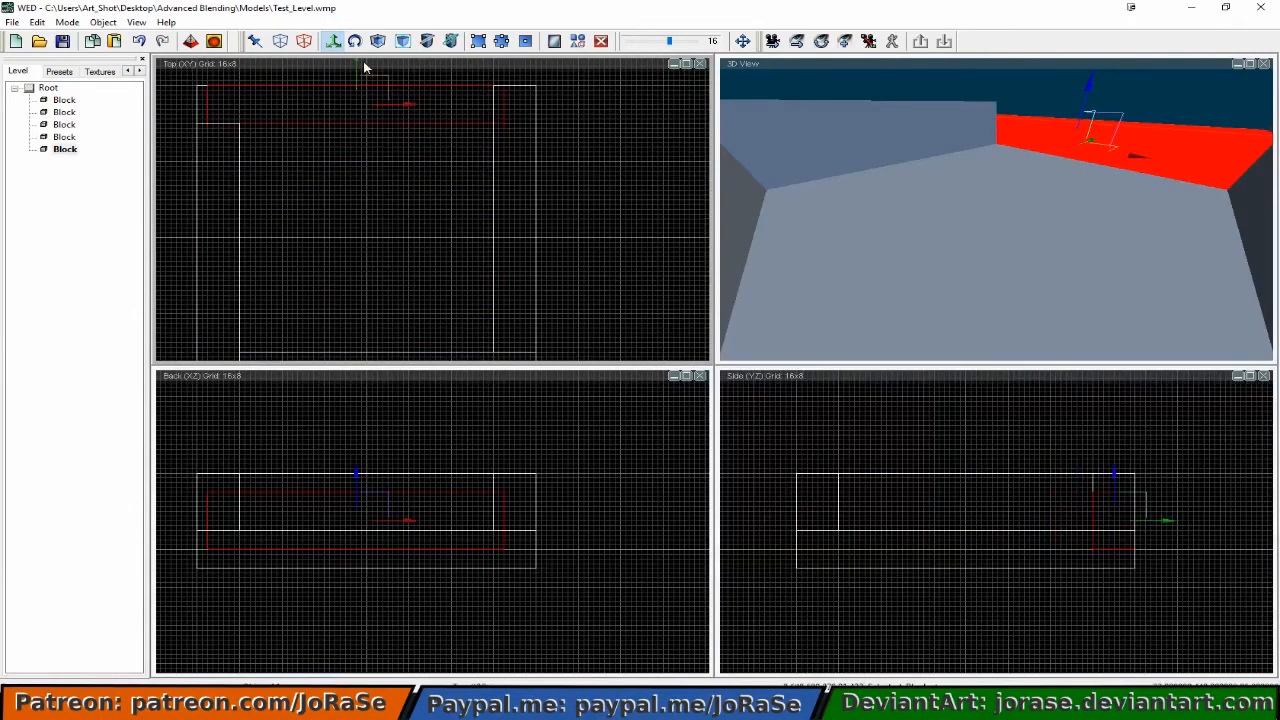
{"action": "left_click_drag", "start_coordinate": [409, 103], "coordinate": [398, 104]}
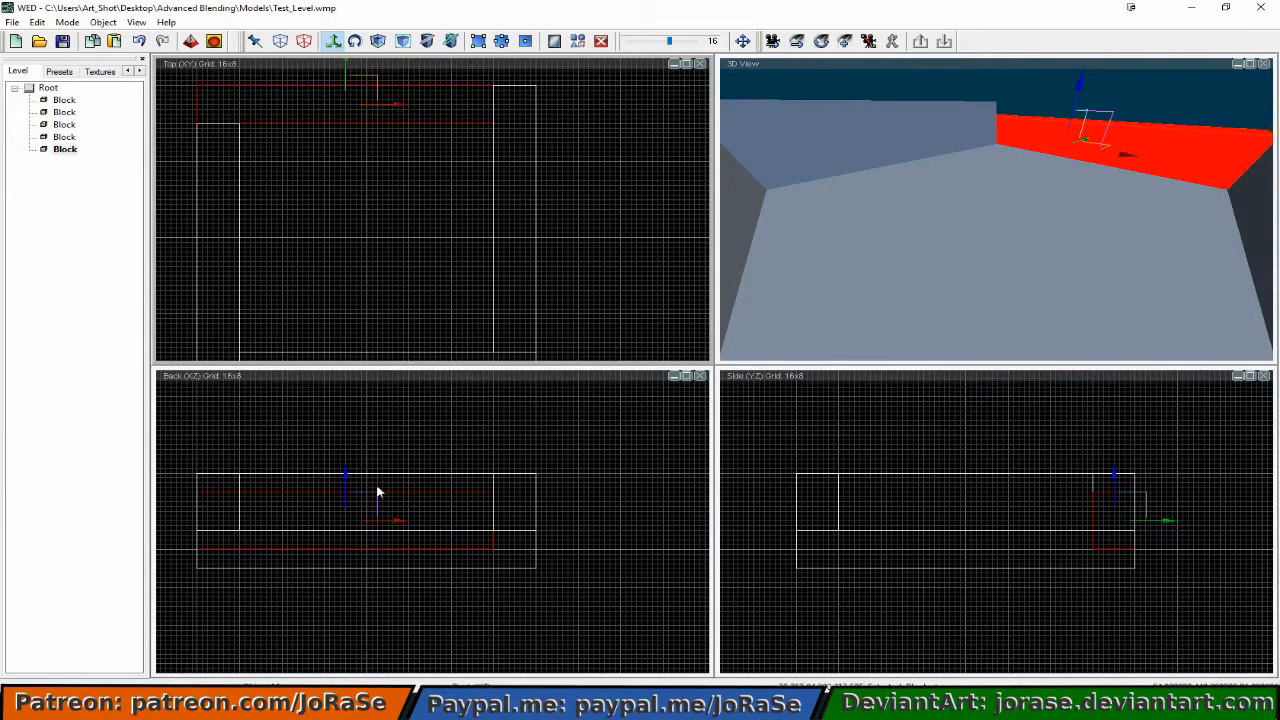
{"action": "left_click_drag", "start_coordinate": [347, 472], "coordinate": [347, 455]}
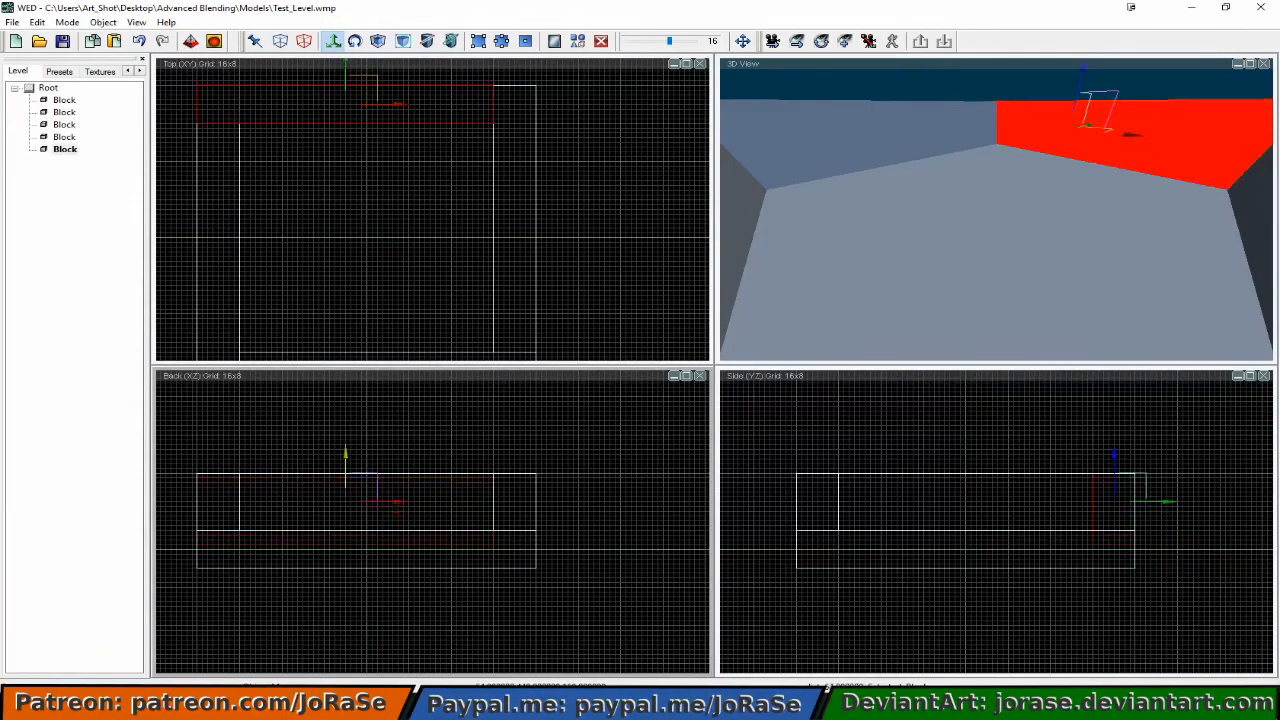
{"action": "right_click_drag", "start_coordinate": [871, 255], "coordinate": [814, 247]}
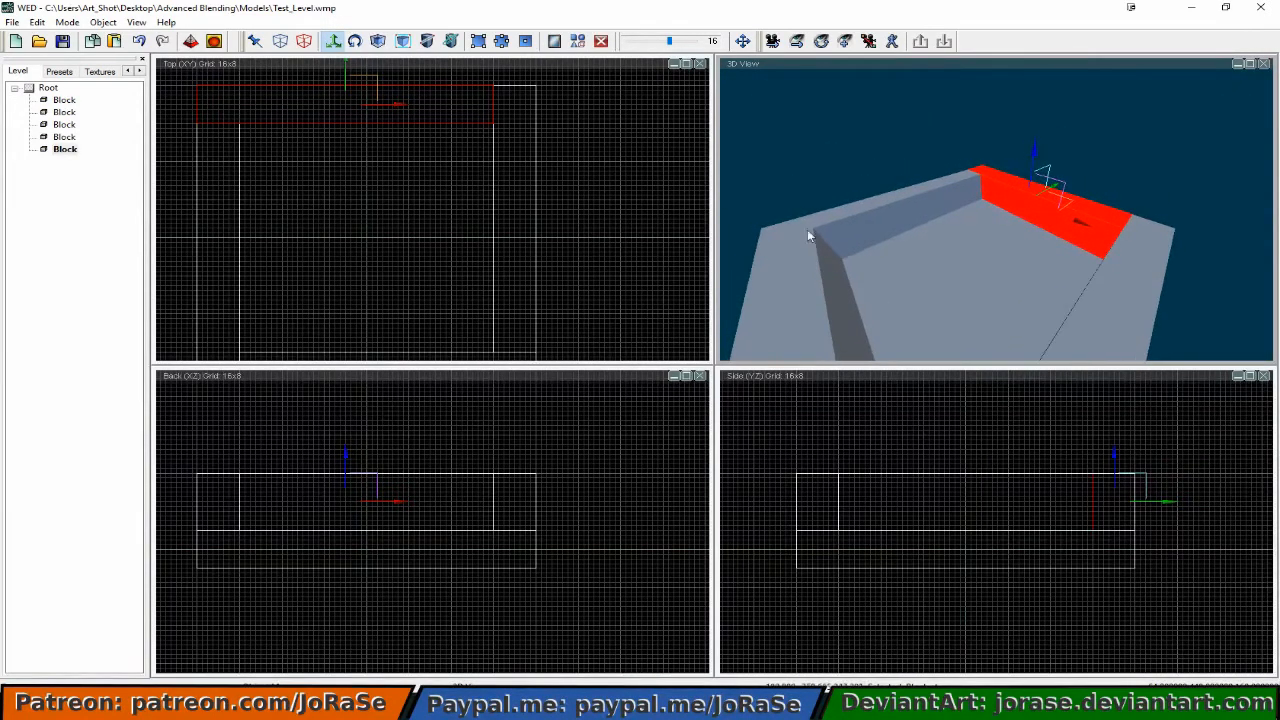
{"action": "left_click", "coordinate": [822, 41]}
{"action": "mouse_move", "coordinate": [854, 237]}
{"action": "left_mouse_down"}
{"action": "mouse_move", "coordinate": [953, 258]}
{"action": "mouse_move", "coordinate": [974, 220]}
{"action": "mouse_move", "coordinate": [883, 214]}
{"action": "mouse_move", "coordinate": [854, 238]}
{"action": "left_mouse_up"}
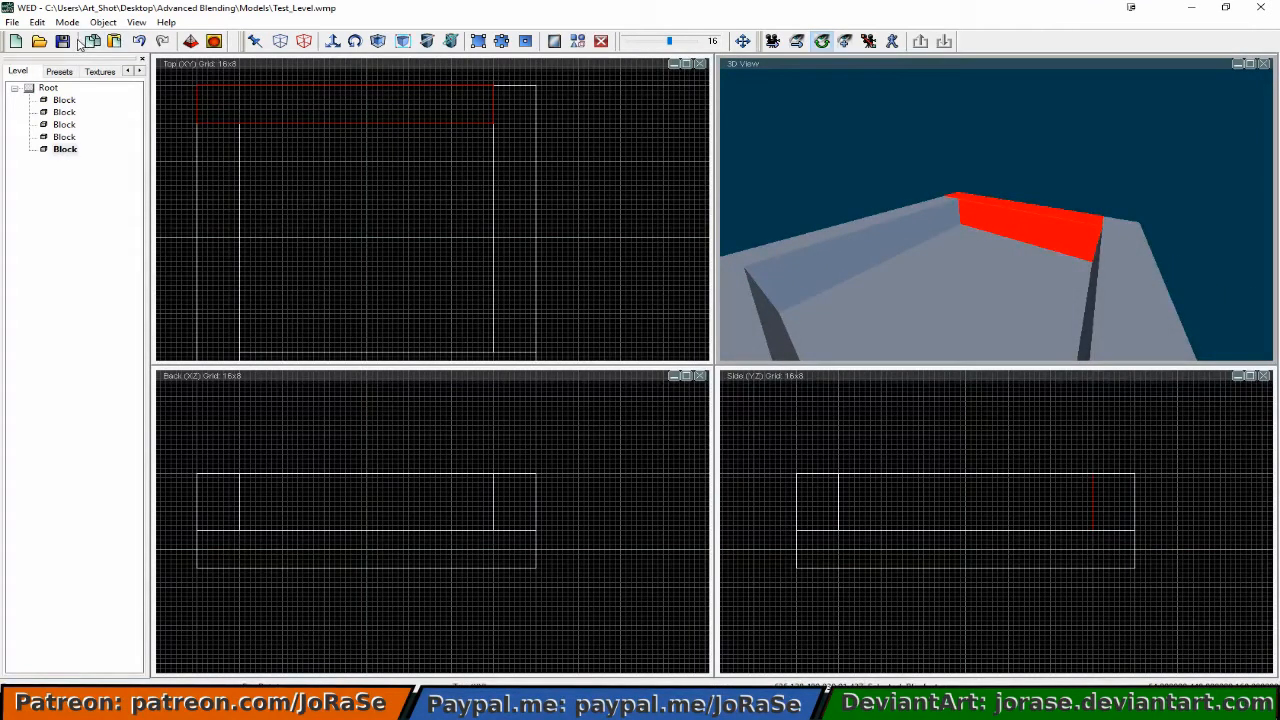
{"action": "left_click", "coordinate": [280, 42]}
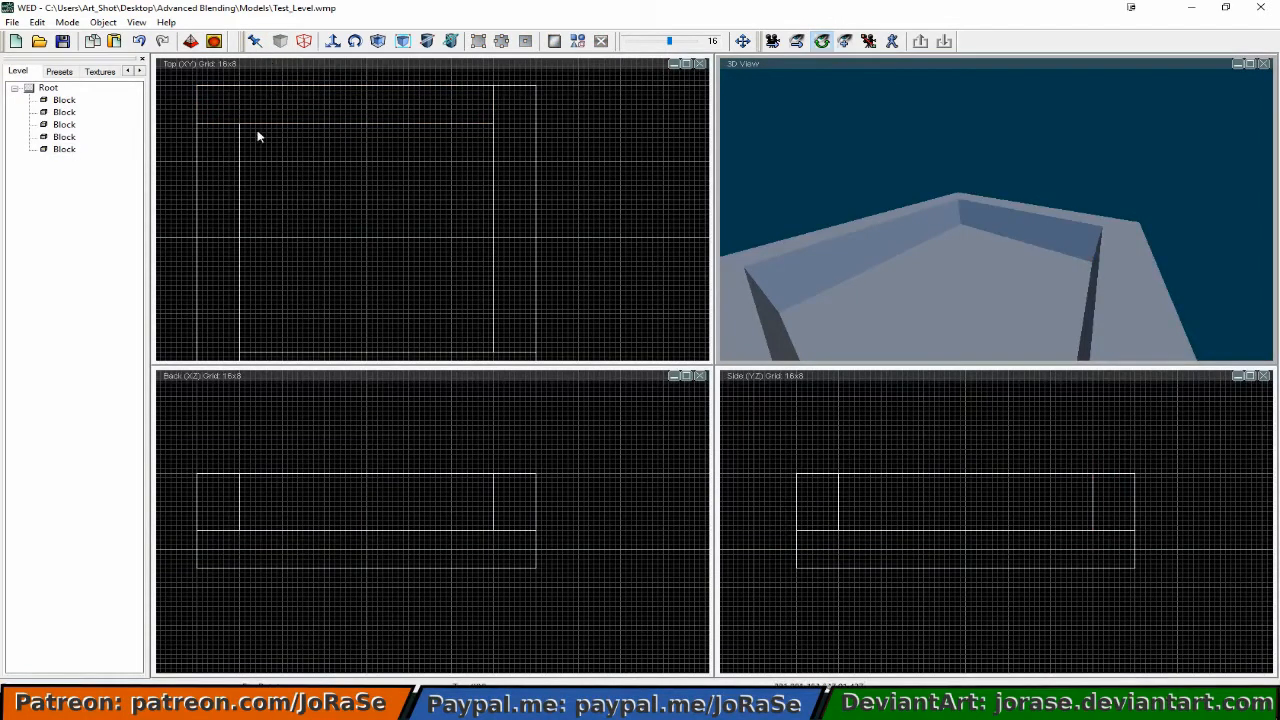
Step: Display the textures in default.wad and try picking the #default brick texture
{"action": "left_click", "coordinate": [61, 72]}
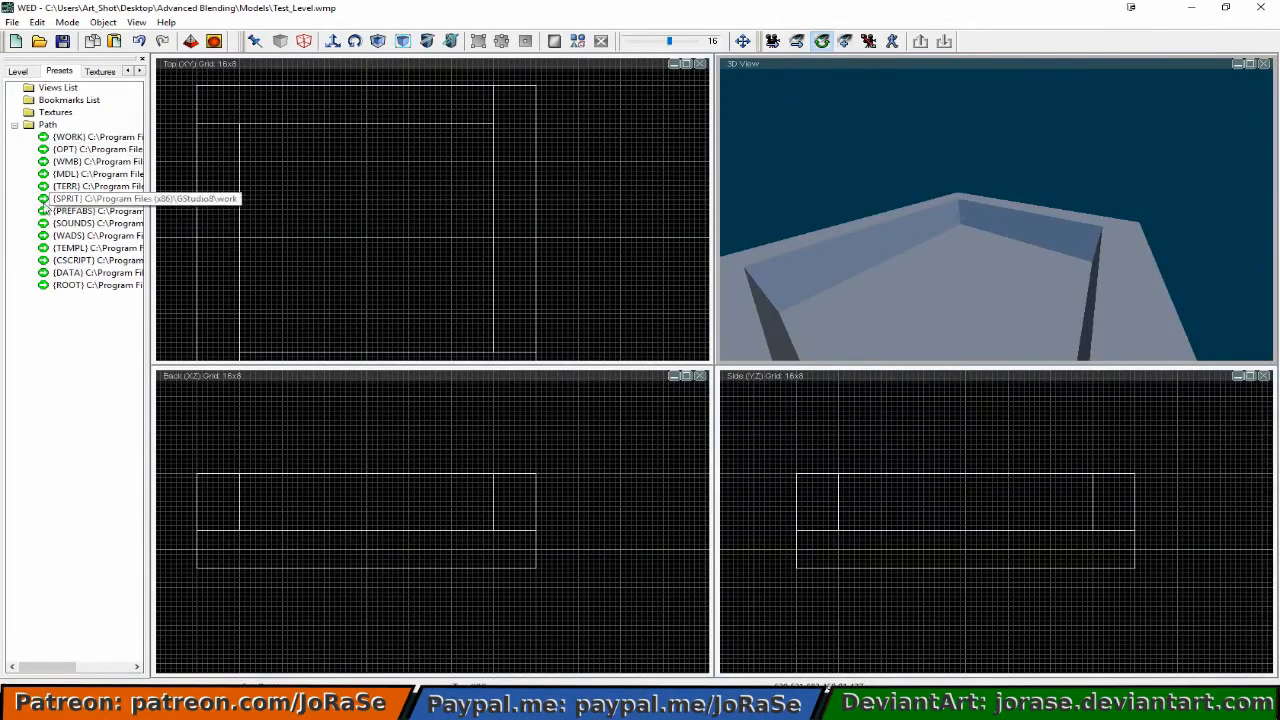
{"action": "left_click", "coordinate": [14, 125]}
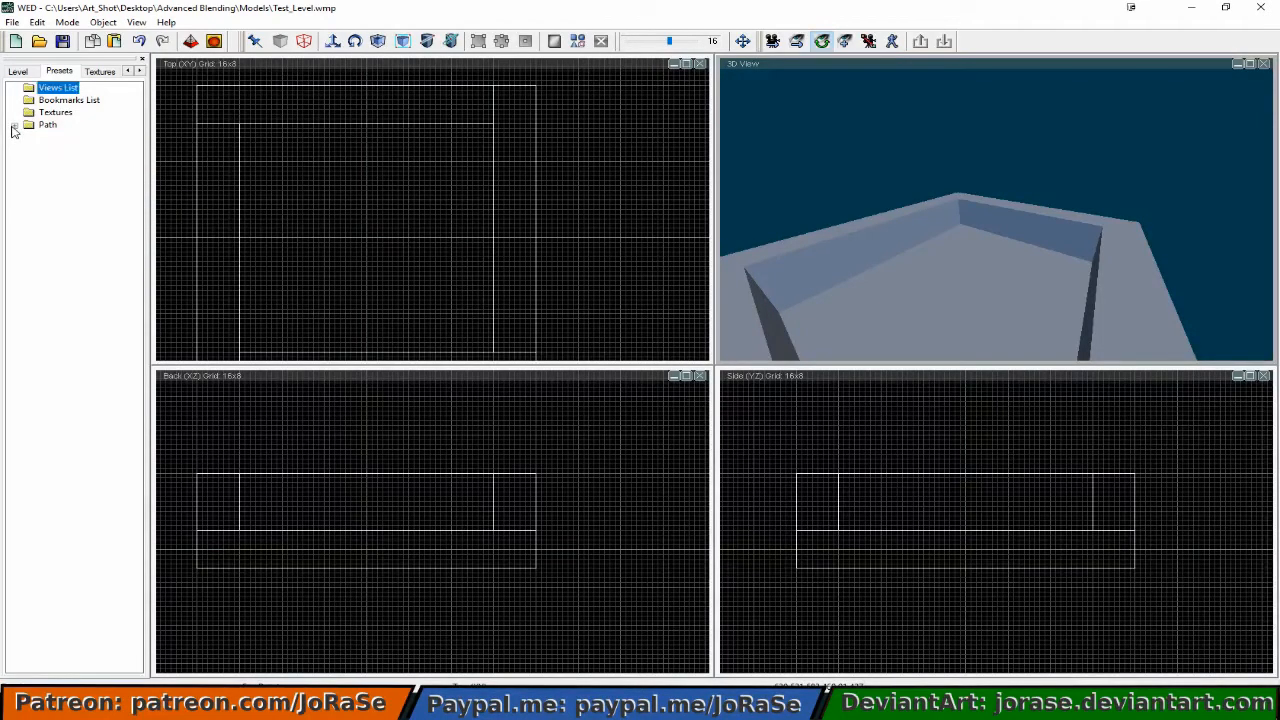
{"action": "left_click", "coordinate": [94, 75]}
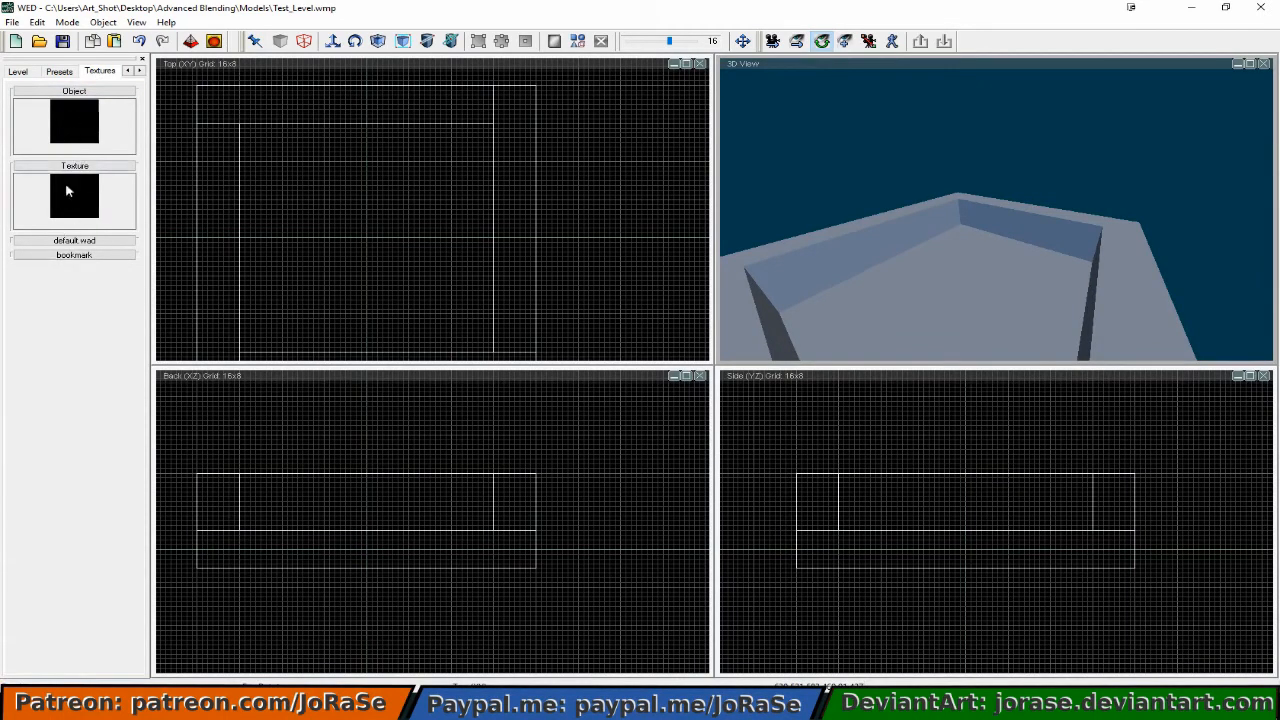
{"action": "left_click", "coordinate": [43, 242]}
{"action": "left_click", "coordinate": [36, 270]}
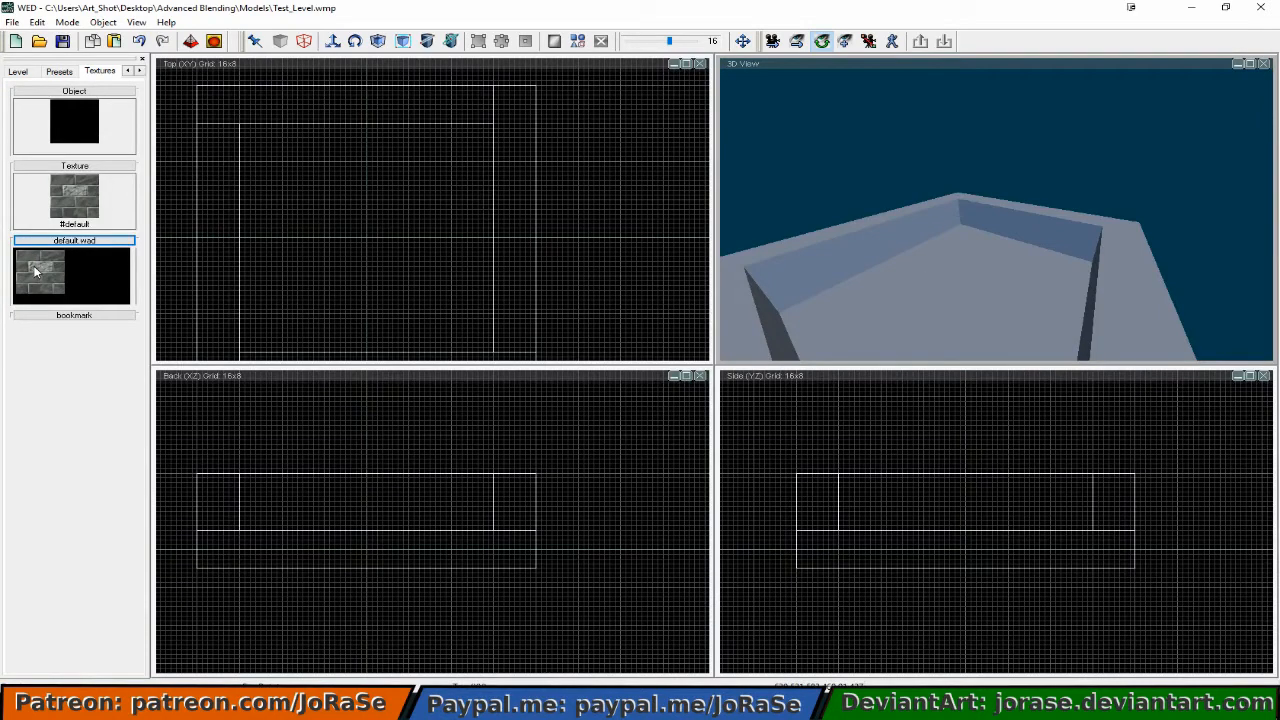
{"action": "left_click", "coordinate": [256, 124]}
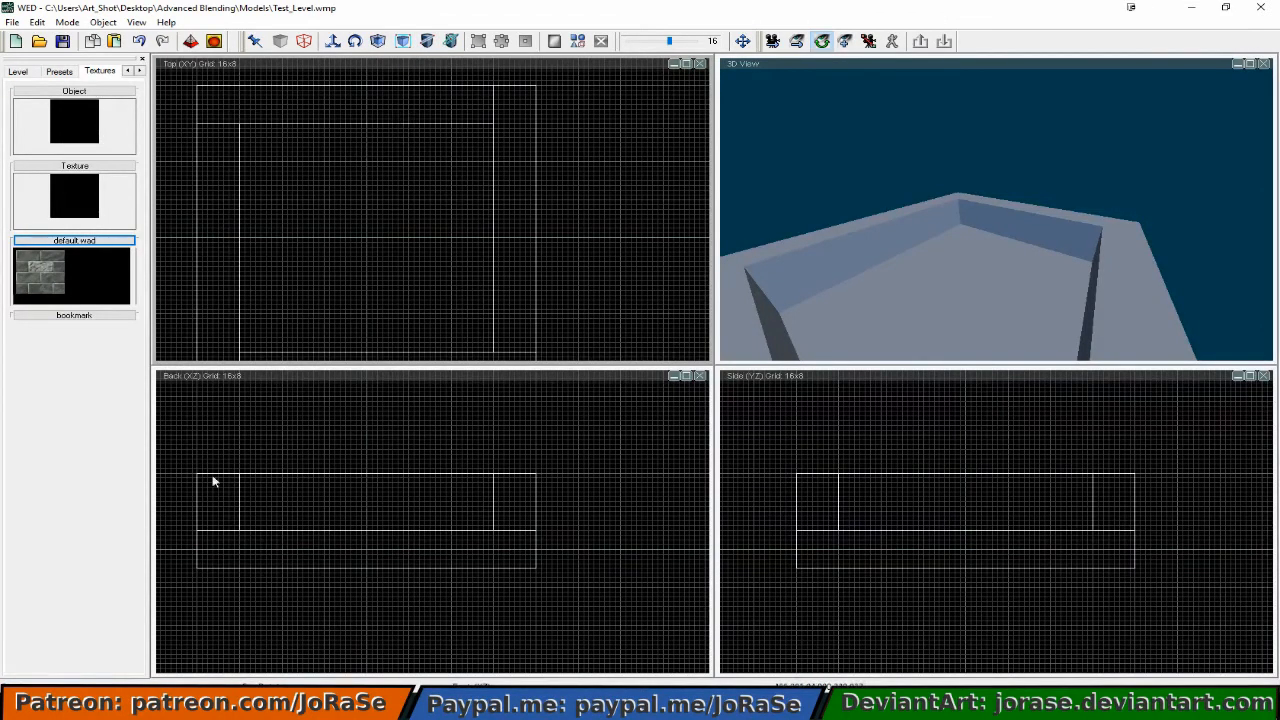
{"action": "left_click", "coordinate": [187, 452]}
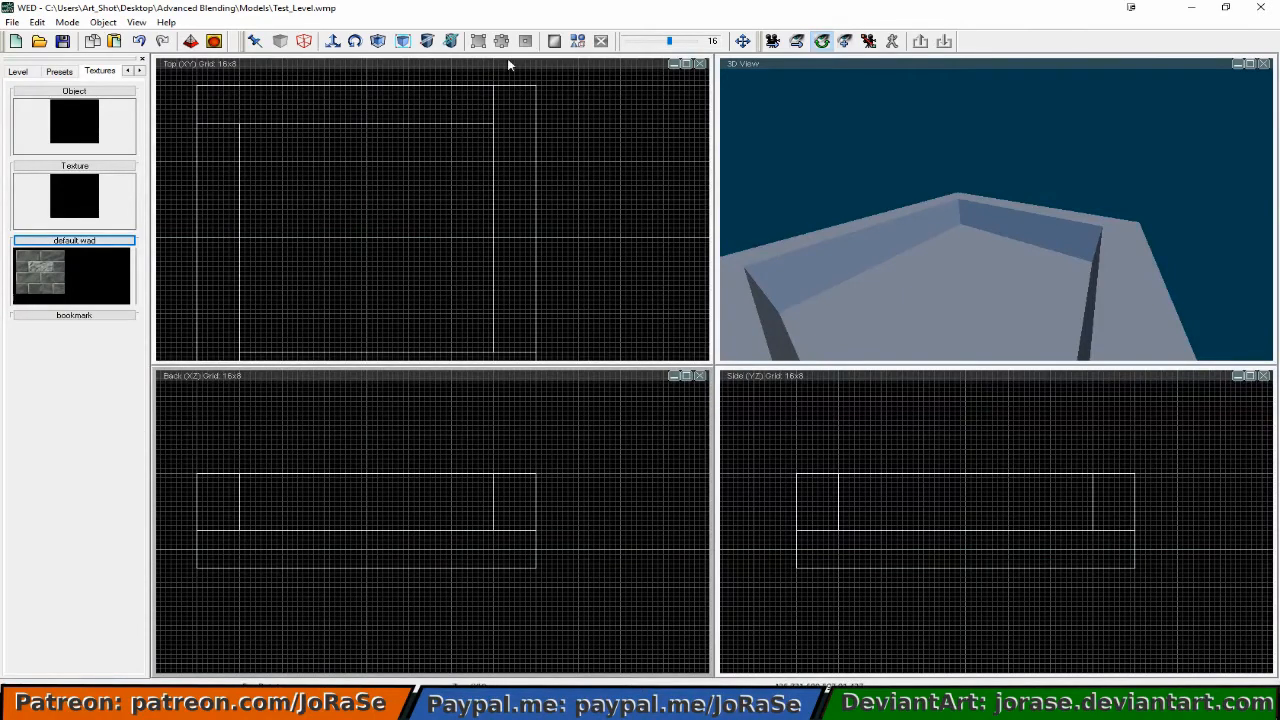
Step: Select all four wall blocks without the floor, apply the #default brick texture to them, and deselect them
{"action": "left_click", "coordinate": [743, 41]}
{"action": "left_click", "coordinate": [743, 42]}
{"action": "left_click", "coordinate": [743, 42]}
{"action": "left_click", "coordinate": [772, 42]}
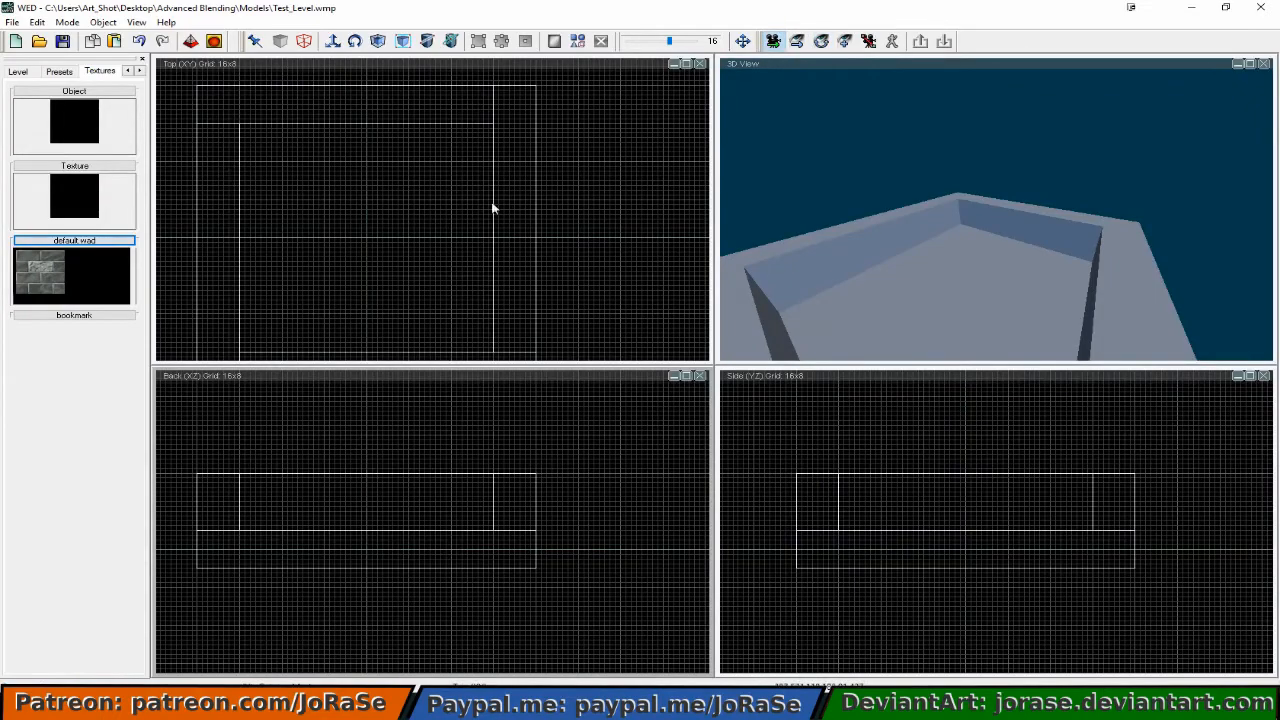
{"action": "left_click_drag", "start_coordinate": [574, 155], "coordinate": [610, 222]}
{"action": "left_click", "coordinate": [332, 41]}
{"action": "left_click_drag", "start_coordinate": [180, 448], "coordinate": [576, 544]}
{"action": "left_click", "coordinate": [45, 272]}
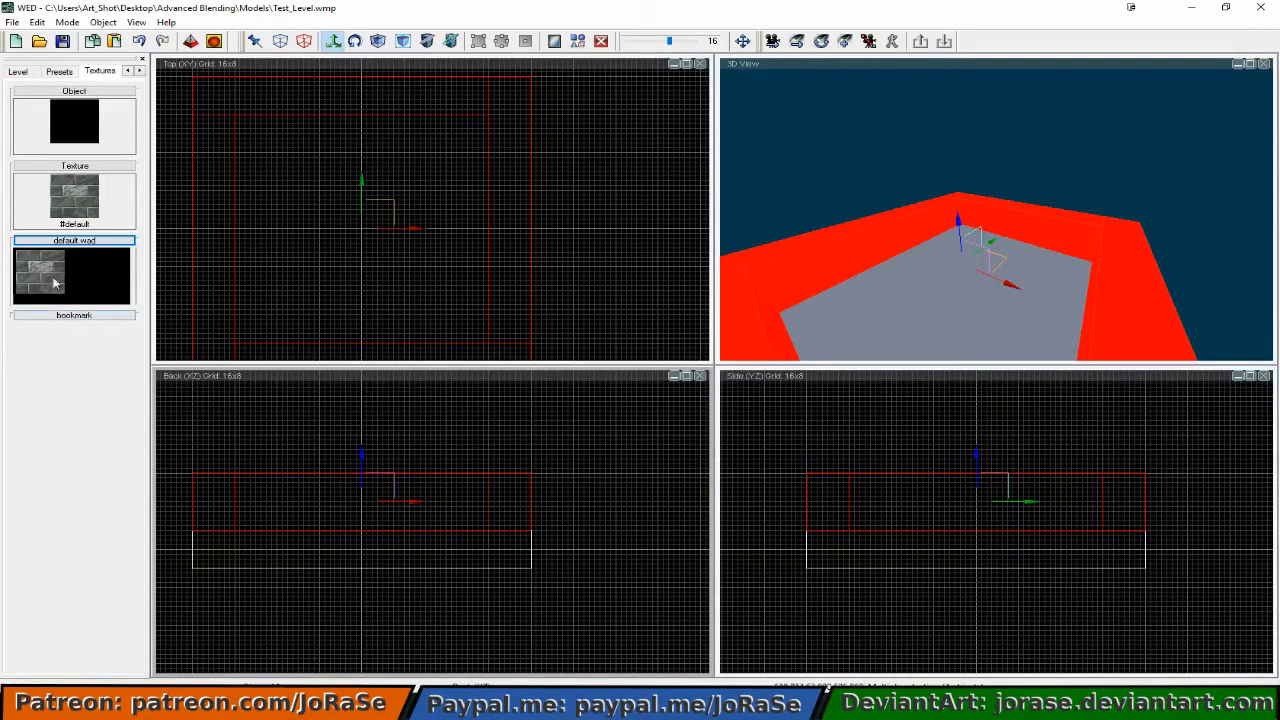
{"action": "right_click", "coordinate": [72, 199]}
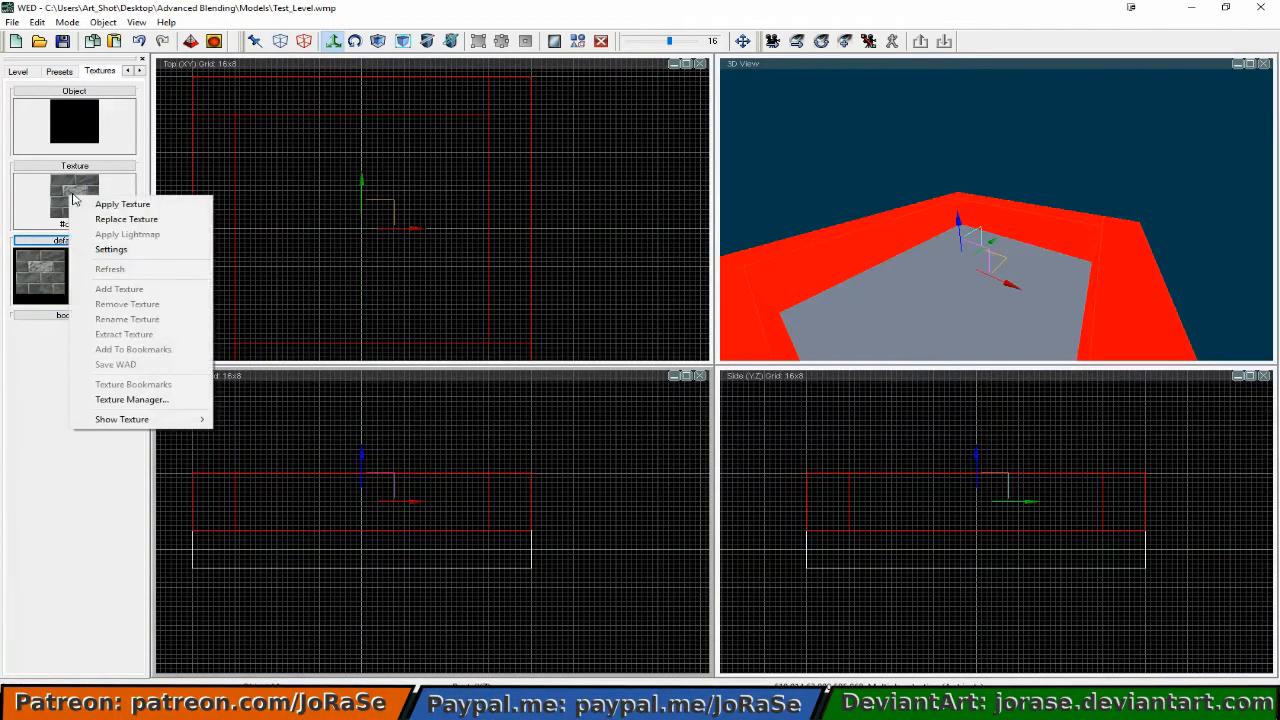
{"action": "left_click", "coordinate": [118, 204]}
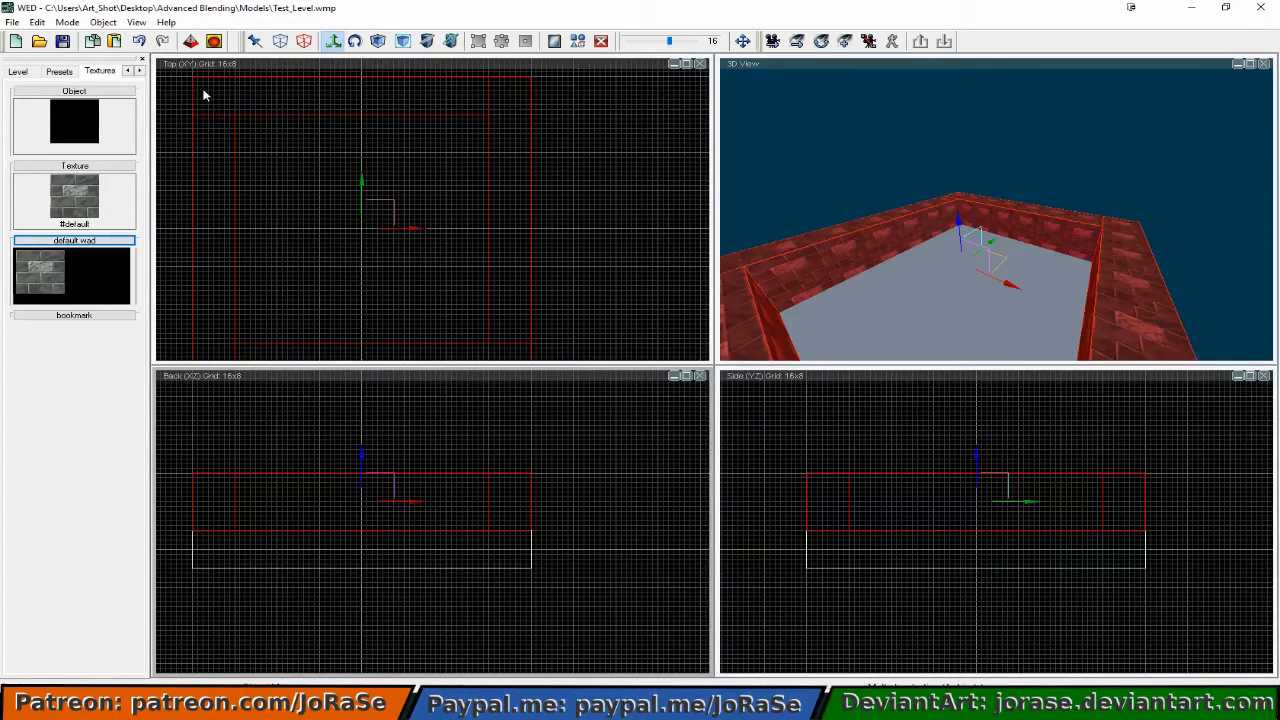
{"action": "left_click", "coordinate": [565, 188]}
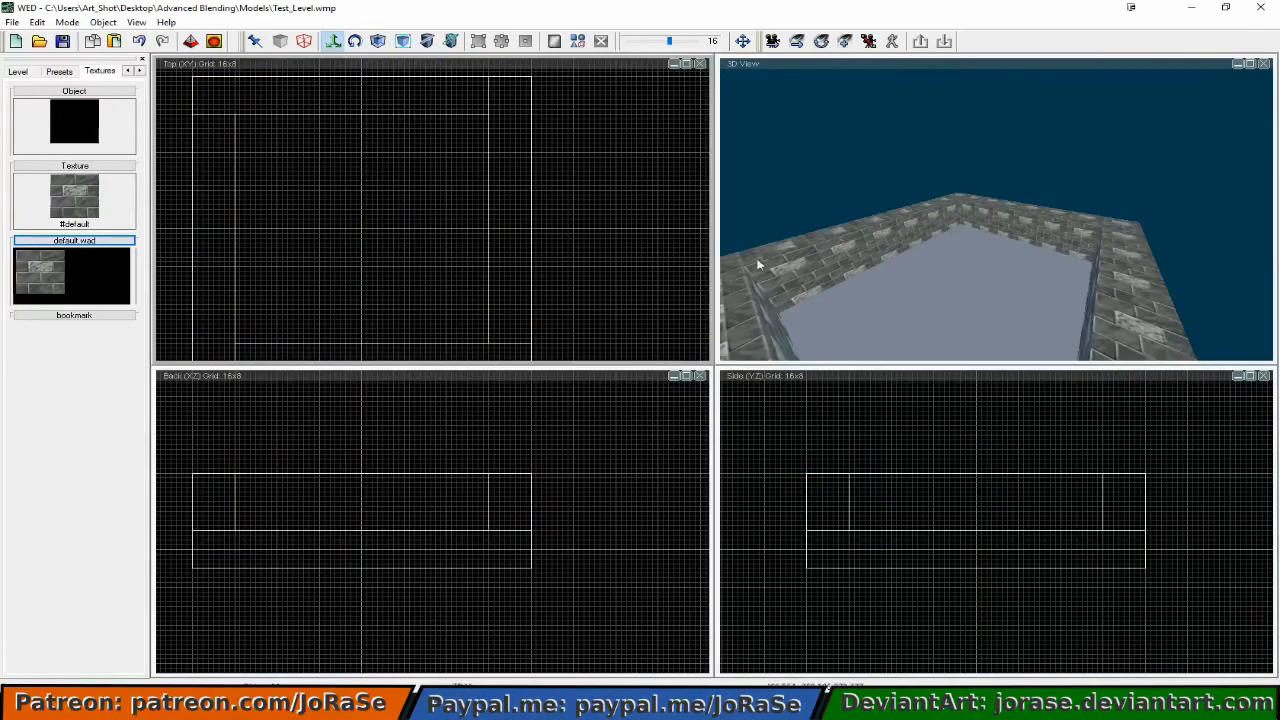
{"action": "right_click_drag", "start_coordinate": [888, 290], "coordinate": [858, 281]}
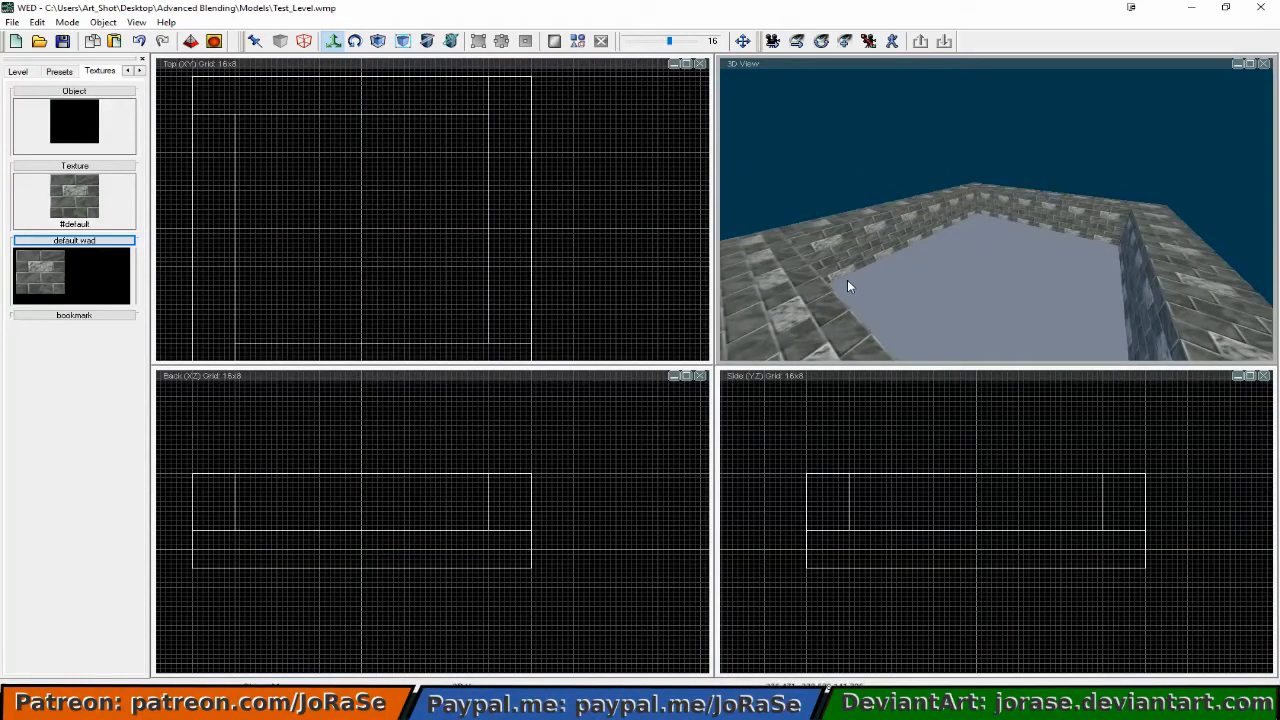
Step: Select the floor block and add standard.wad to the level's texture sources through the WAD Manager
{"action": "left_click", "coordinate": [911, 328]}
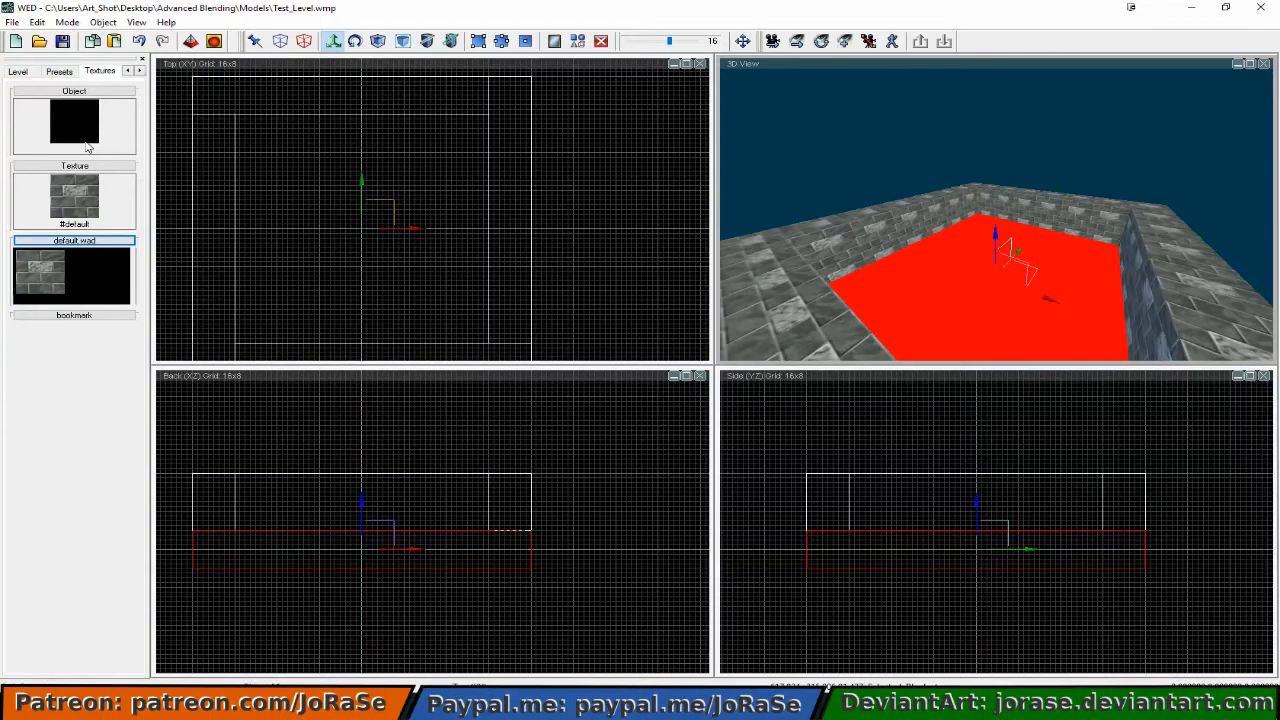
{"action": "right_click", "coordinate": [76, 284]}
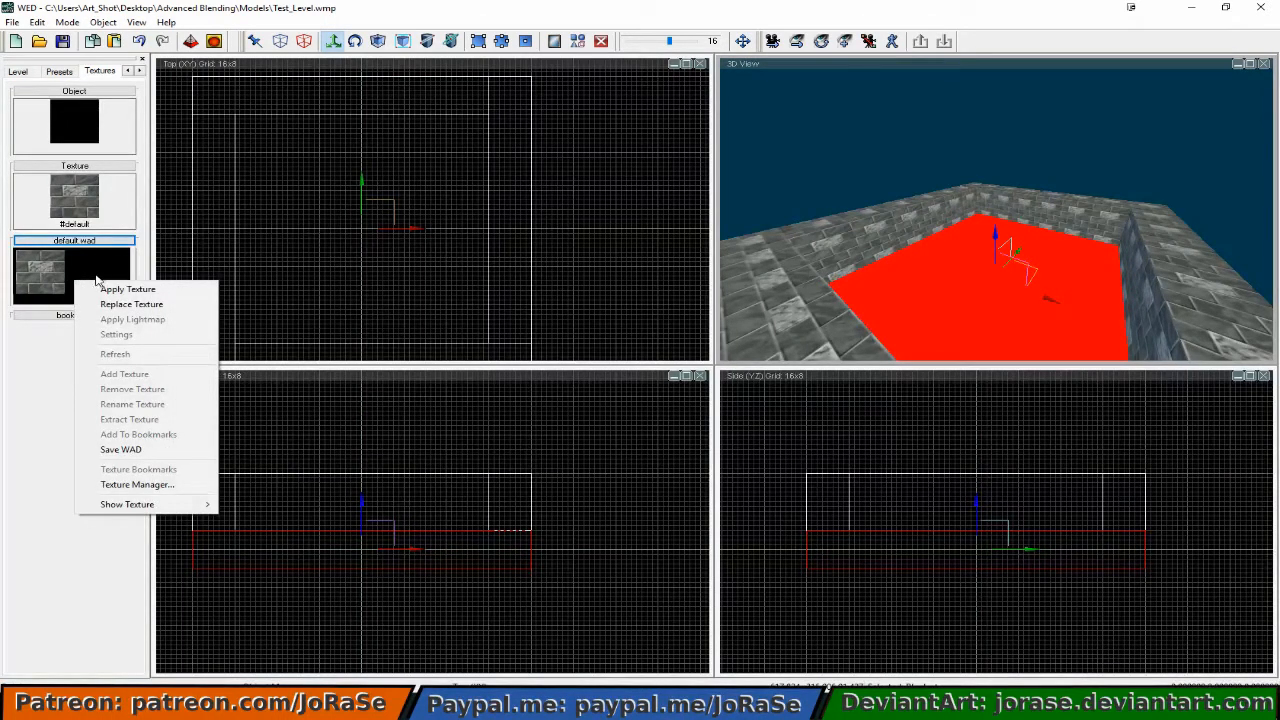
{"action": "left_click", "coordinate": [124, 486]}
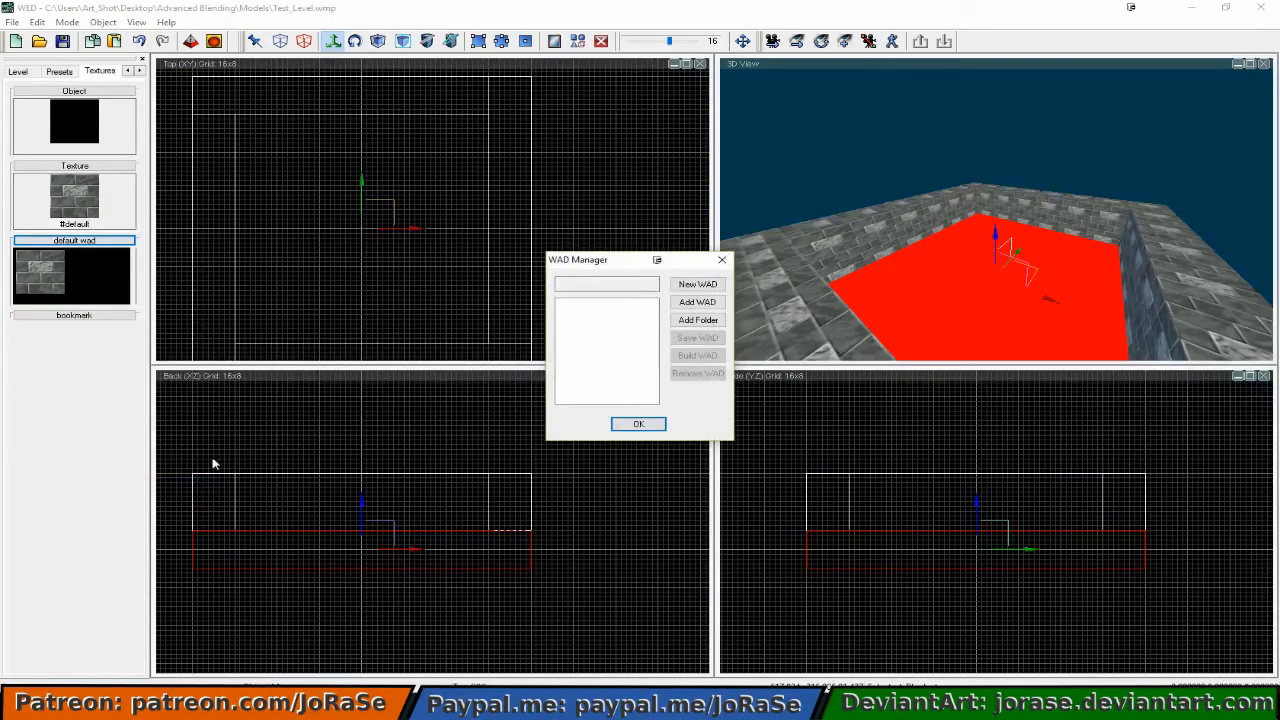
{"action": "left_click", "coordinate": [697, 286]}
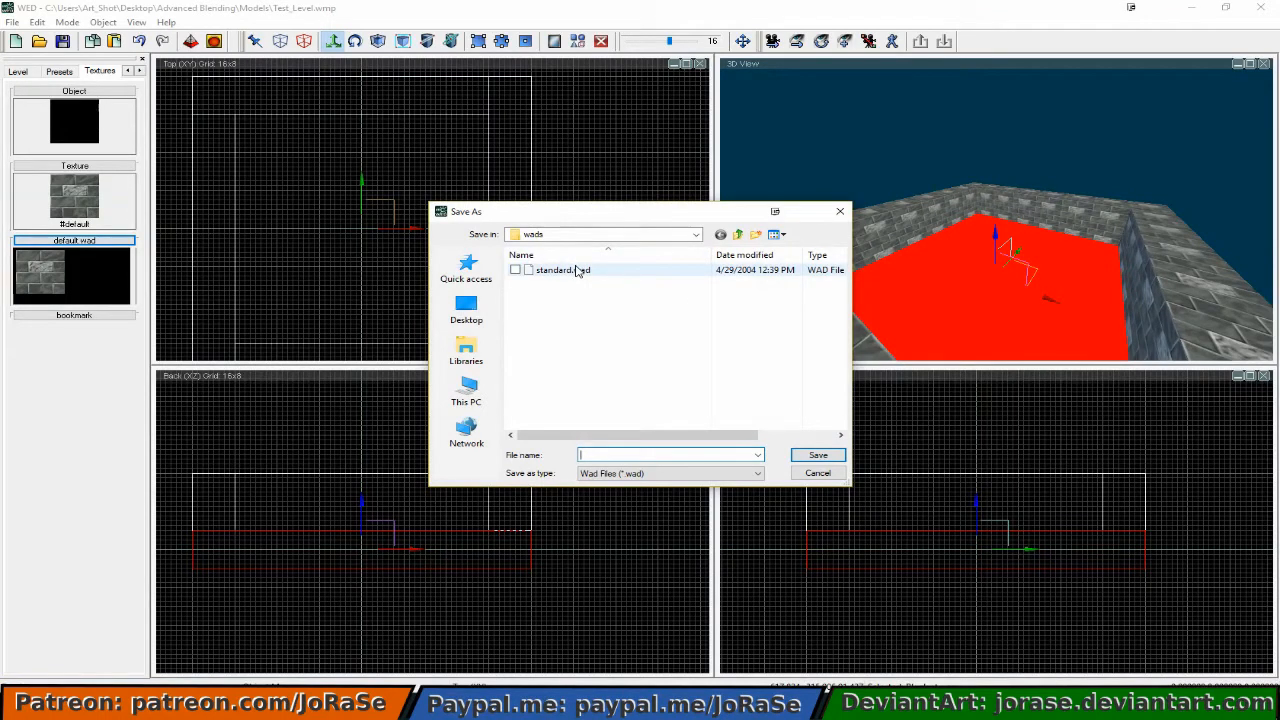
{"action": "left_click", "coordinate": [818, 473]}
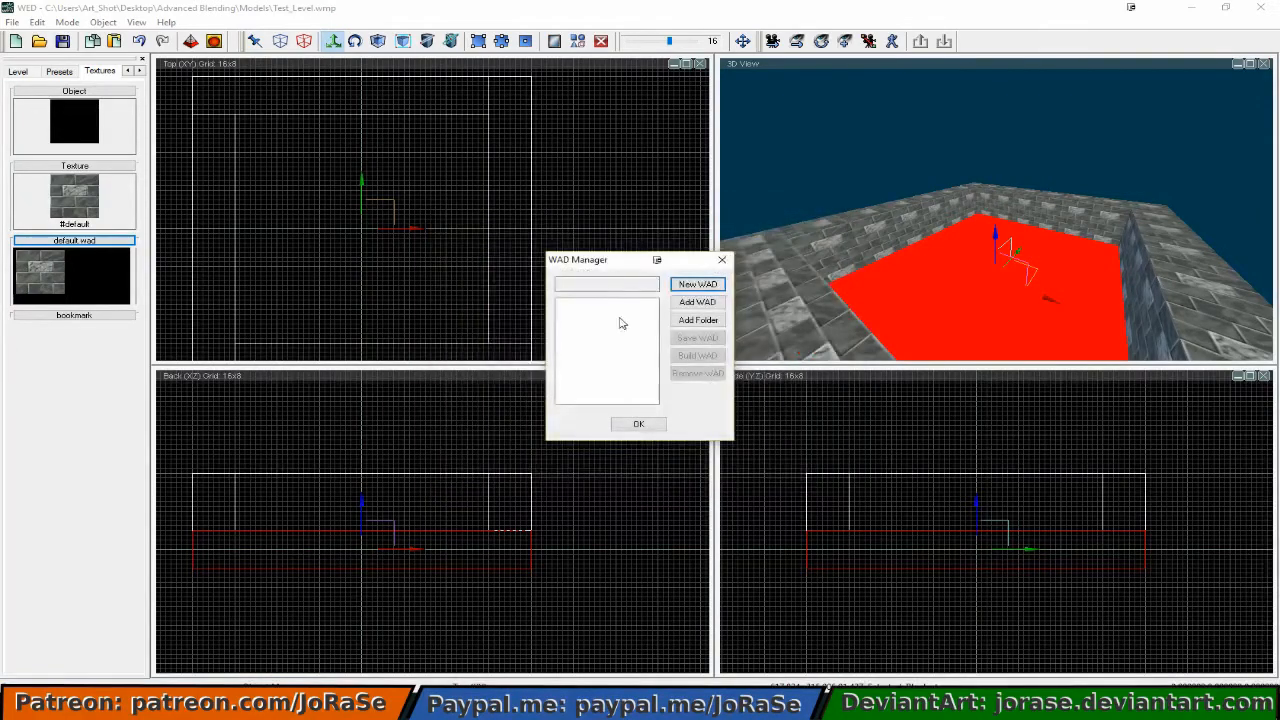
{"action": "left_click", "coordinate": [697, 306]}
{"action": "left_click", "coordinate": [575, 272]}
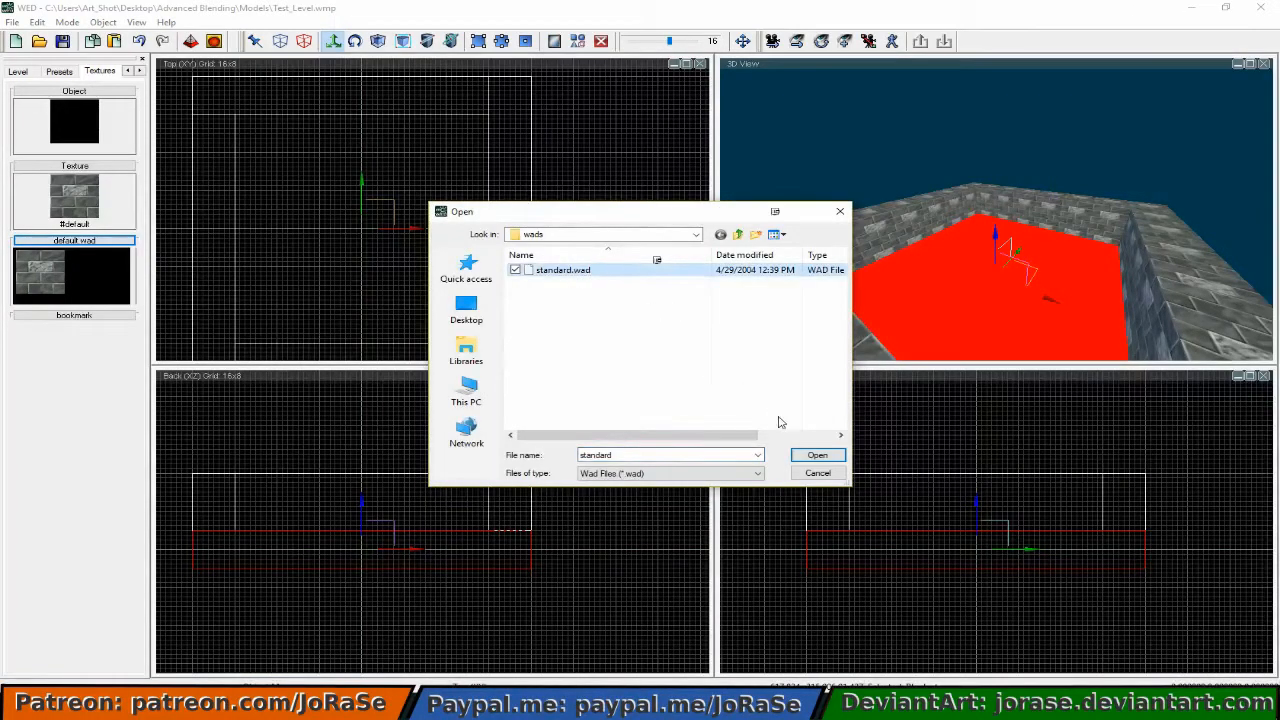
{"action": "left_click", "coordinate": [799, 458]}
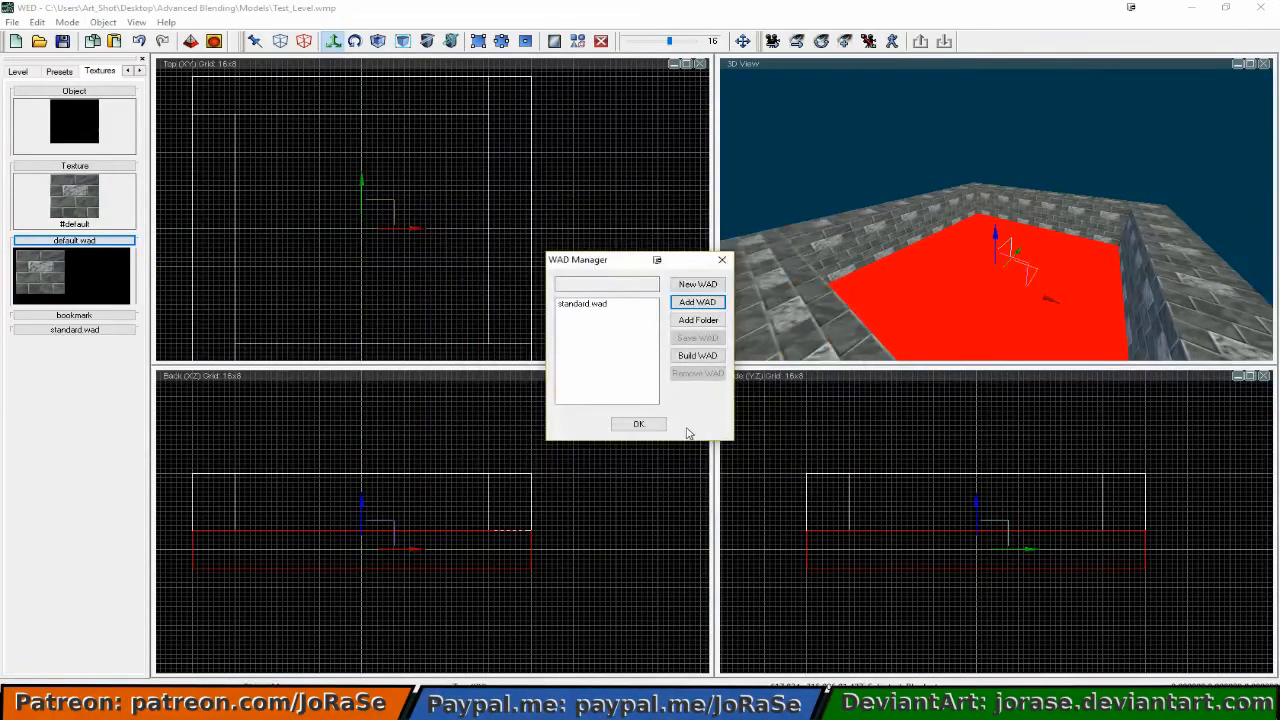
{"action": "left_click", "coordinate": [639, 424]}
Step: Display the textures in standard.wad, apply the grass1 texture to the selected floor block, and deselect it
{"action": "left_click", "coordinate": [86, 331]}
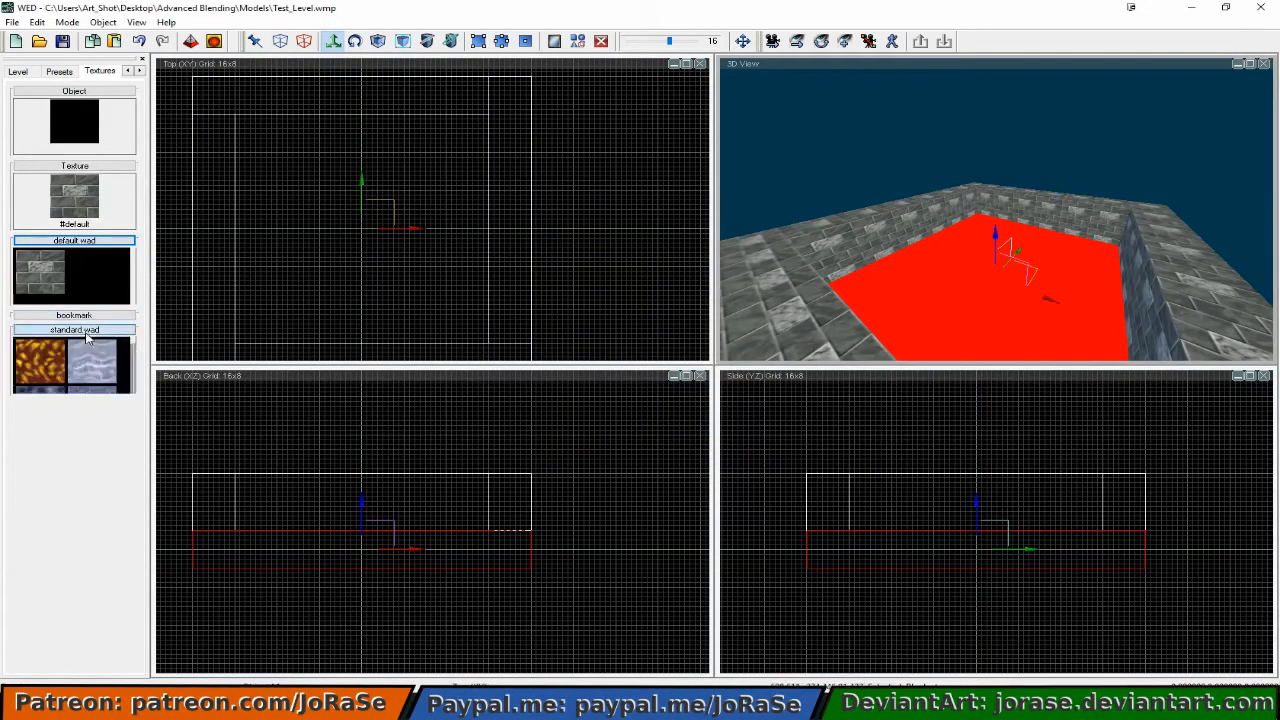
{"action": "left_click_drag", "start_coordinate": [135, 340], "coordinate": [131, 362]}
{"action": "left_click", "coordinate": [44, 355]}
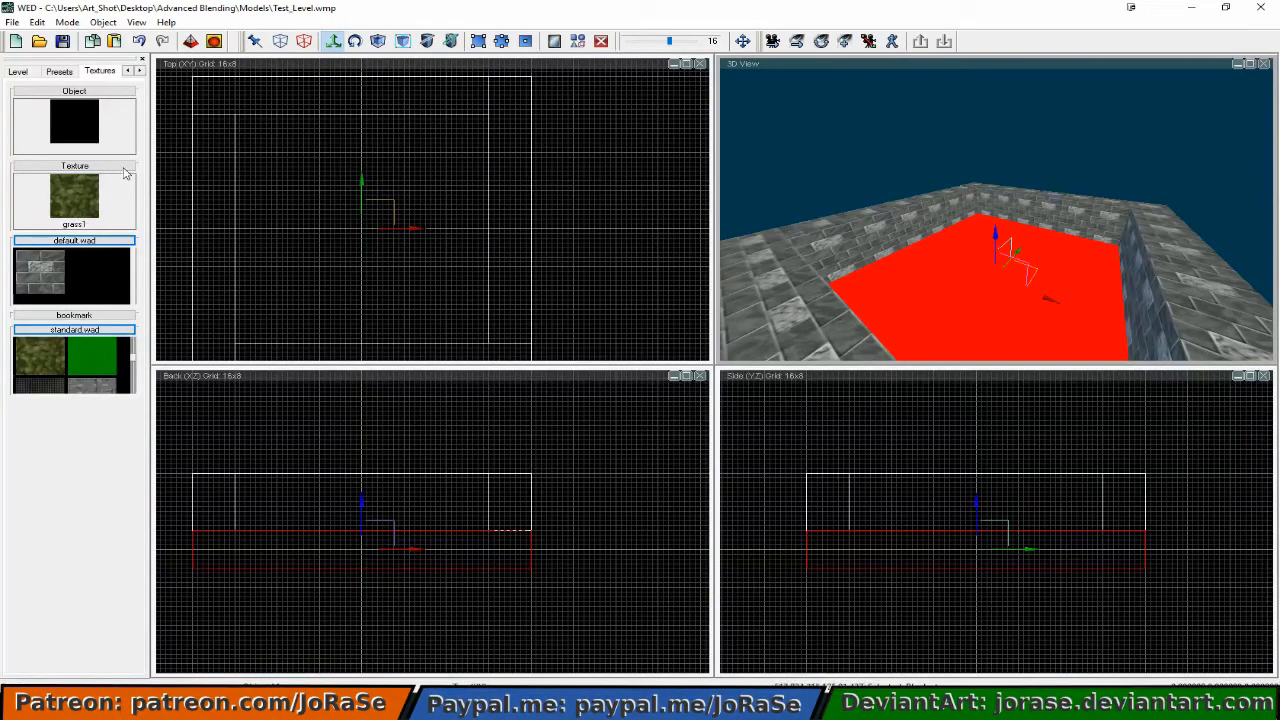
{"action": "right_click", "coordinate": [80, 203]}
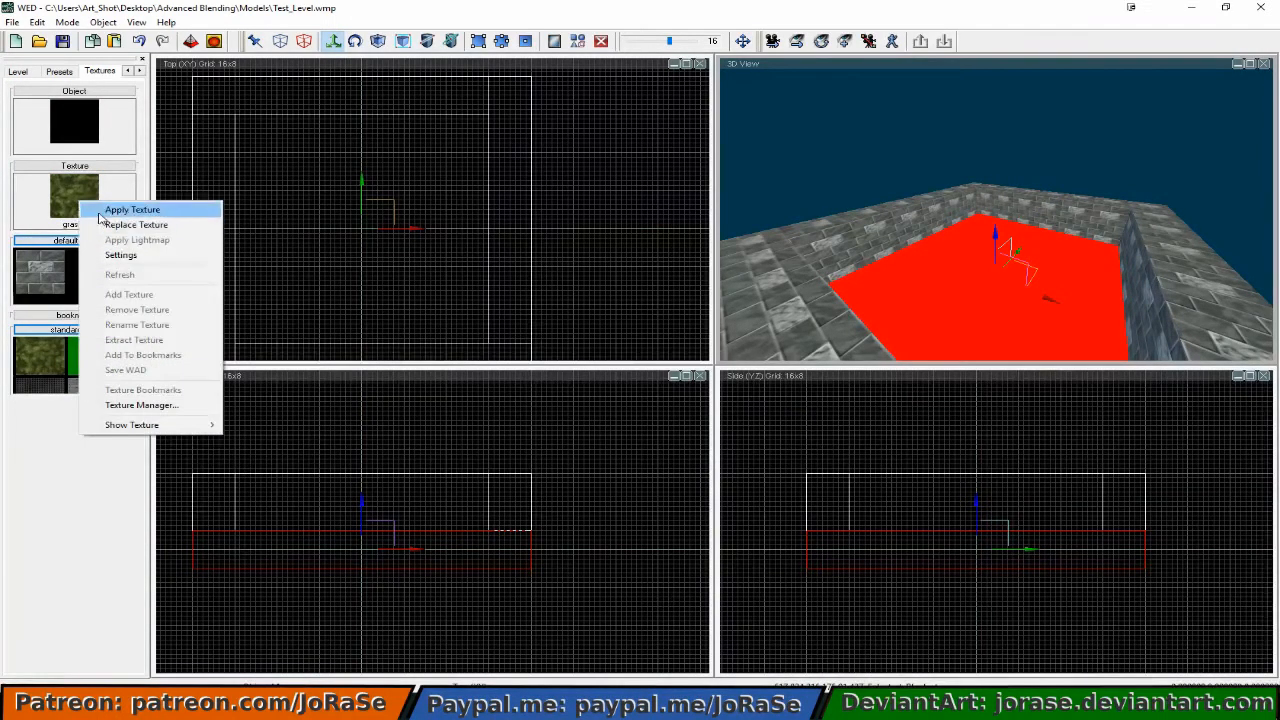
{"action": "left_click", "coordinate": [102, 211]}
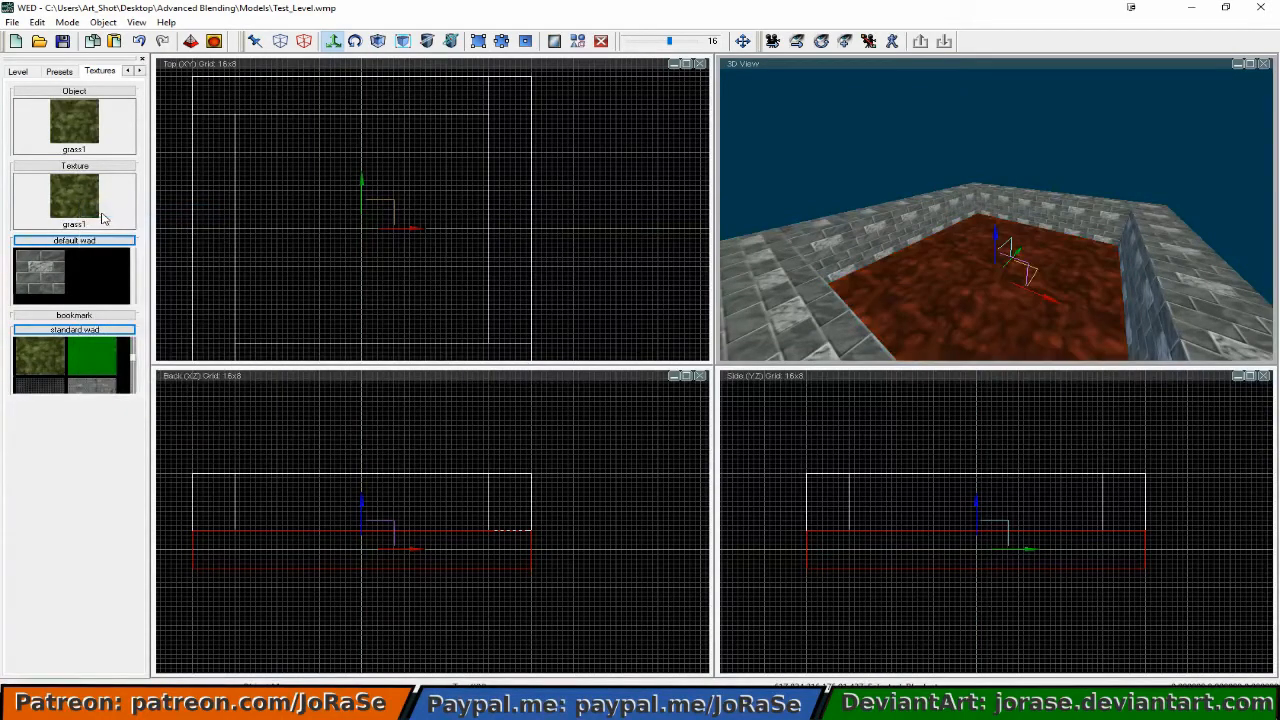
{"action": "left_click", "coordinate": [594, 215]}
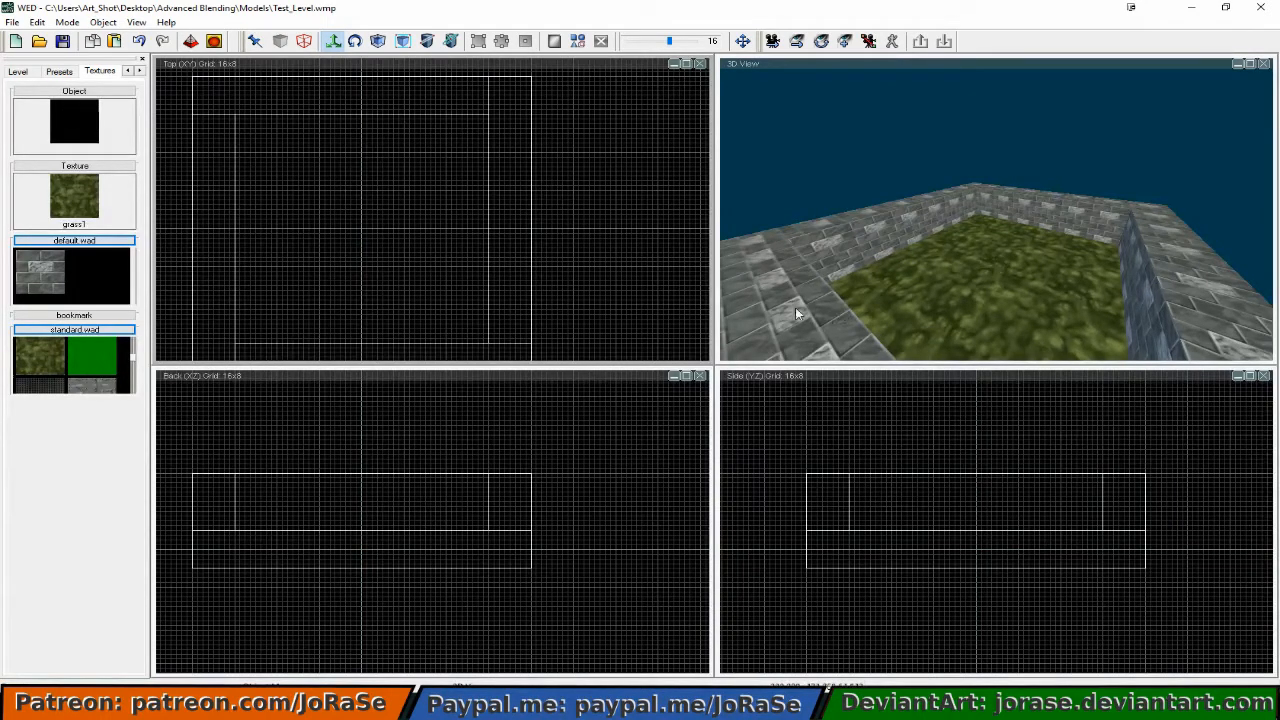
Step: Import the Character_Fem_Szd MDL model from the Models folder as a new group, adding its textures to the MeshTex folder
{"action": "left_click", "coordinate": [13, 22]}
{"action": "mouse_move", "coordinate": [50, 123]}
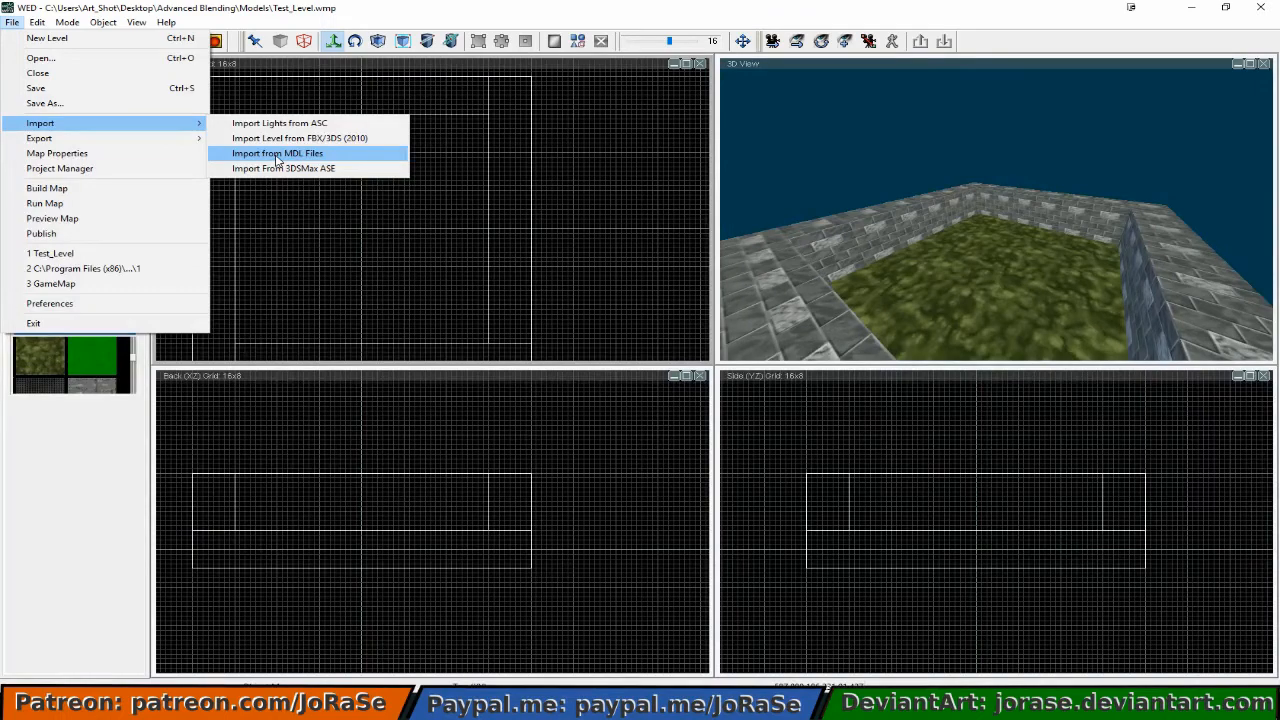
{"action": "left_click", "coordinate": [277, 155]}
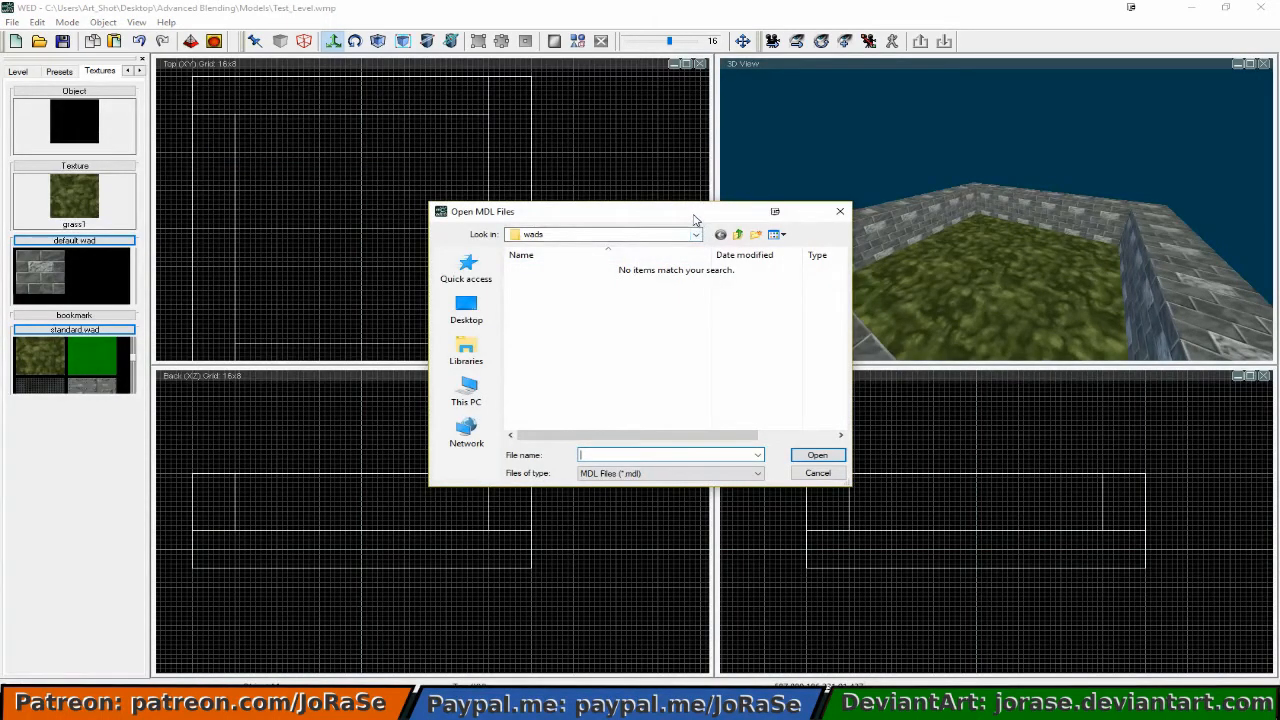
{"action": "left_click_drag", "start_coordinate": [695, 220], "coordinate": [0, 260]}
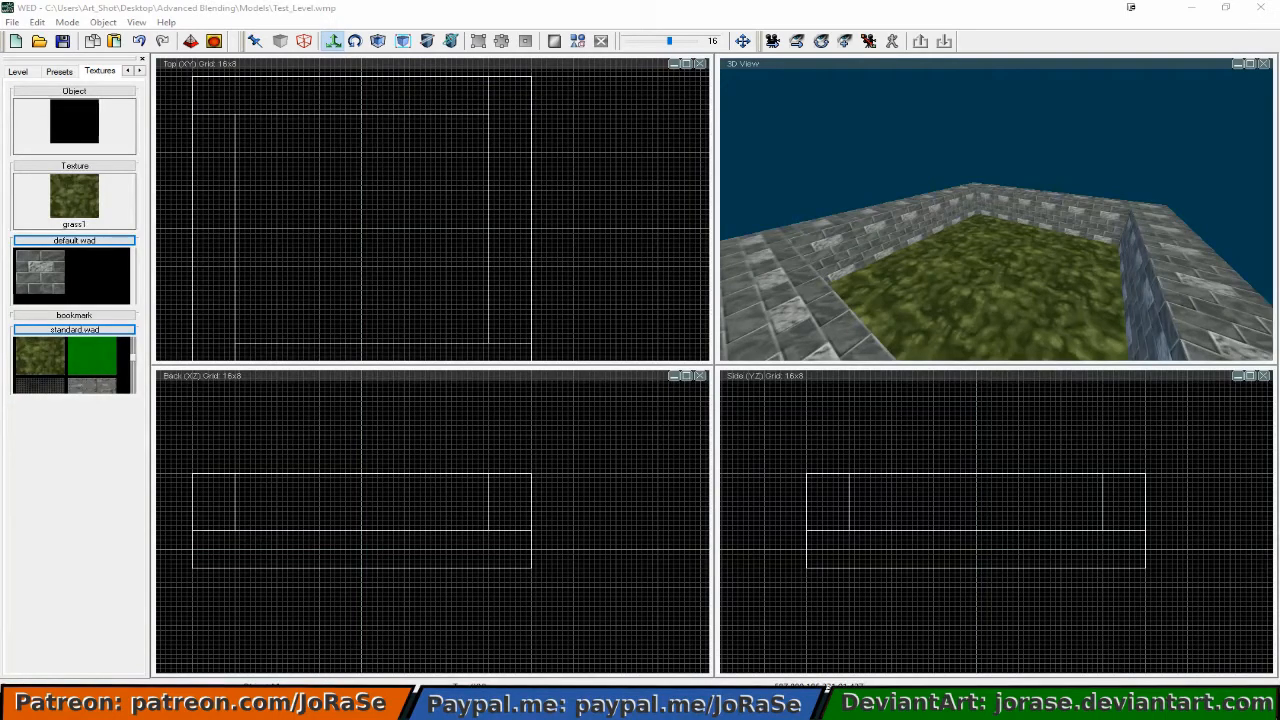
{"action": "left_click_drag", "start_coordinate": [0, 326], "coordinate": [606, 269]}
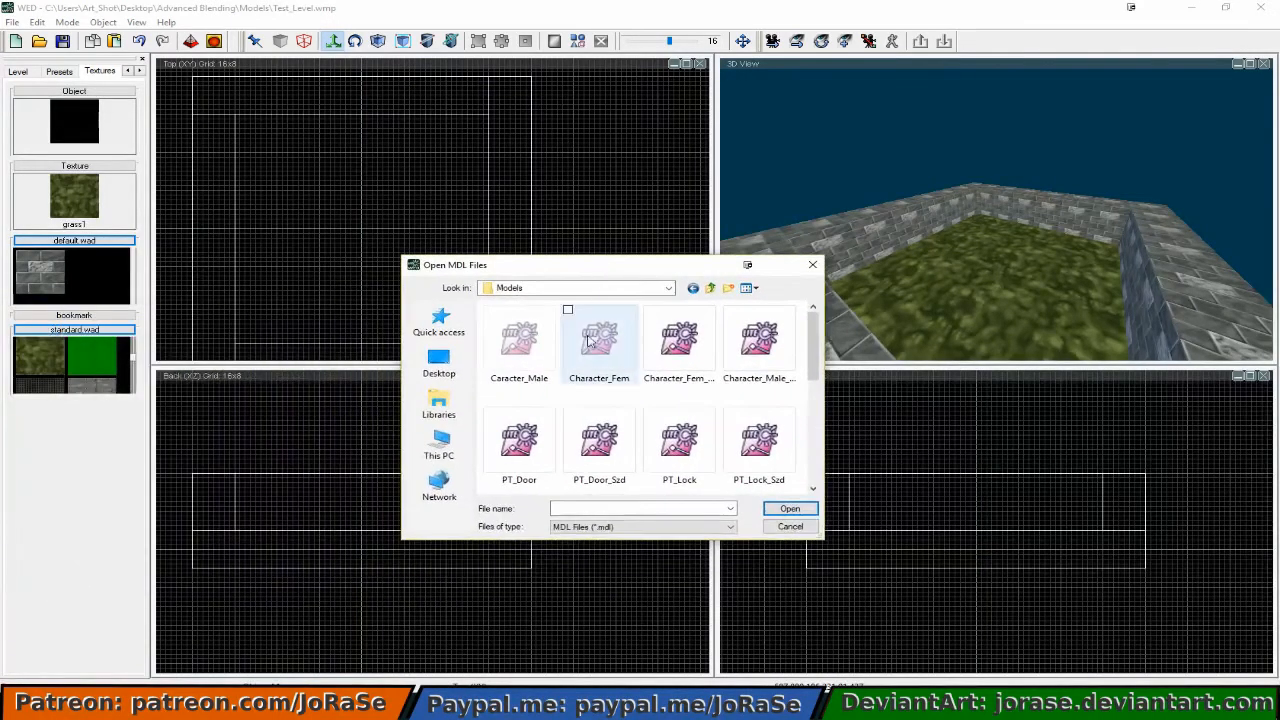
{"action": "left_click", "coordinate": [683, 348]}
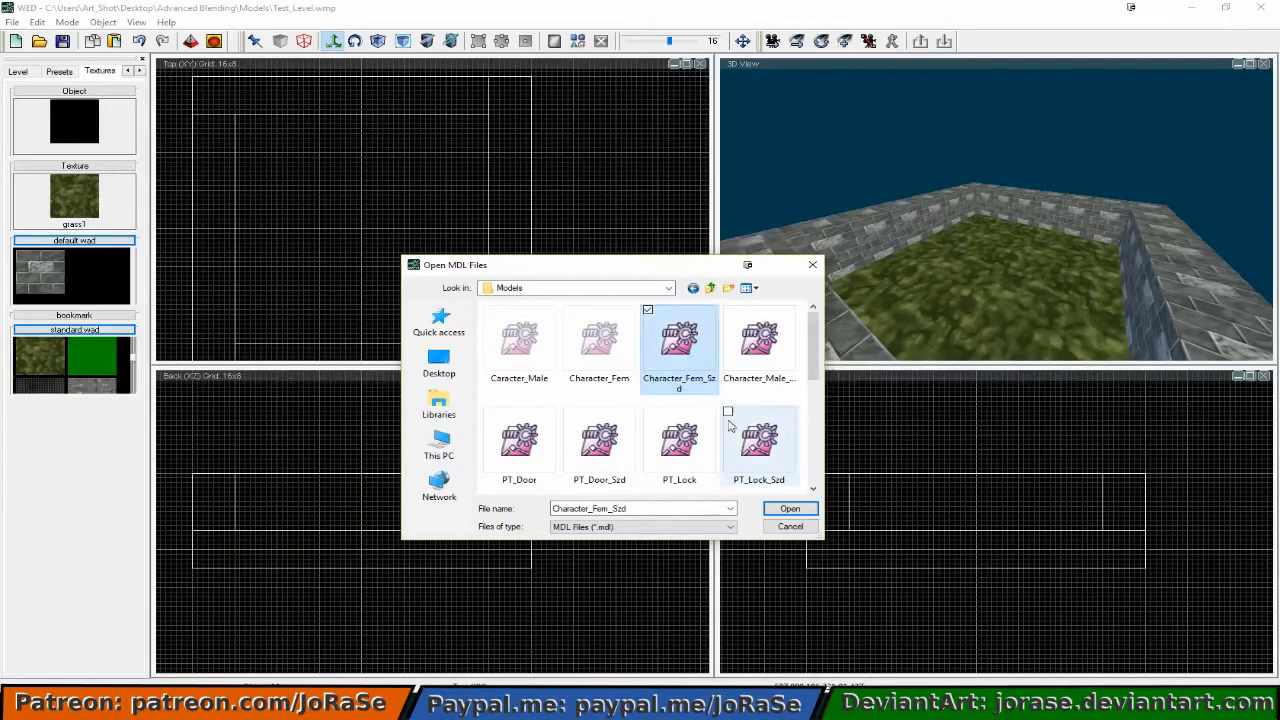
{"action": "left_click", "coordinate": [781, 510]}
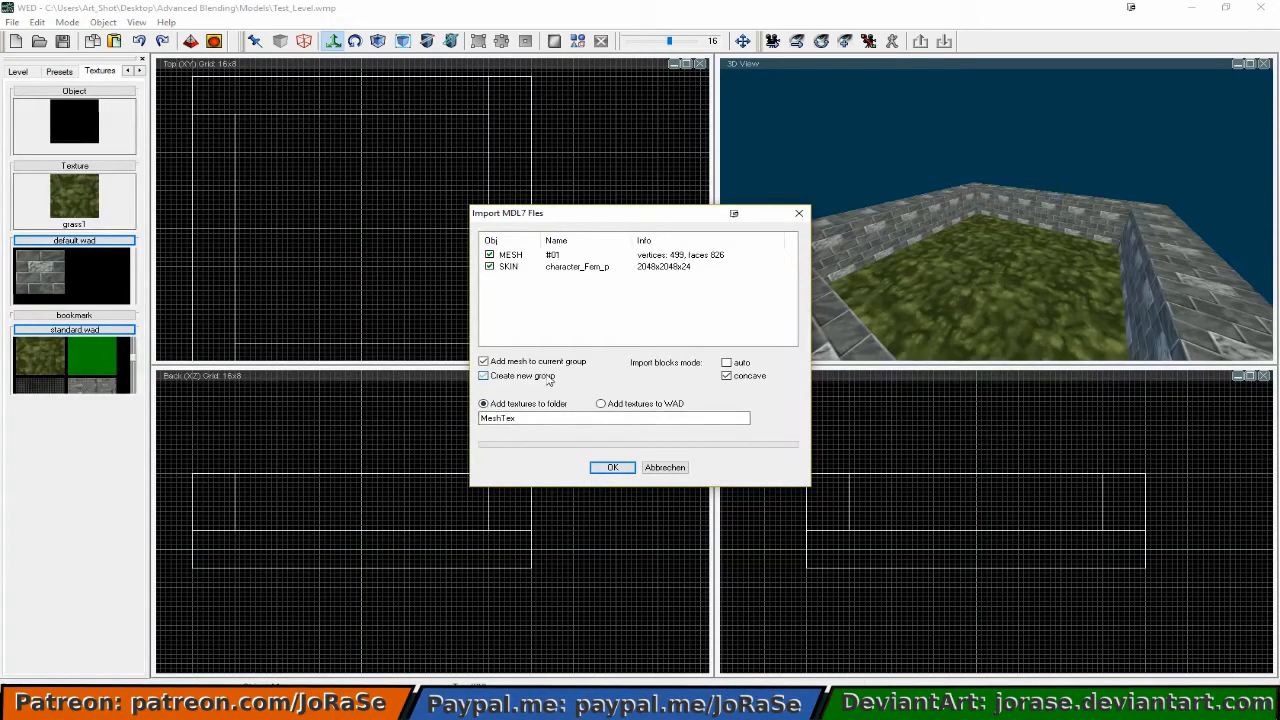
{"action": "left_click", "coordinate": [497, 374]}
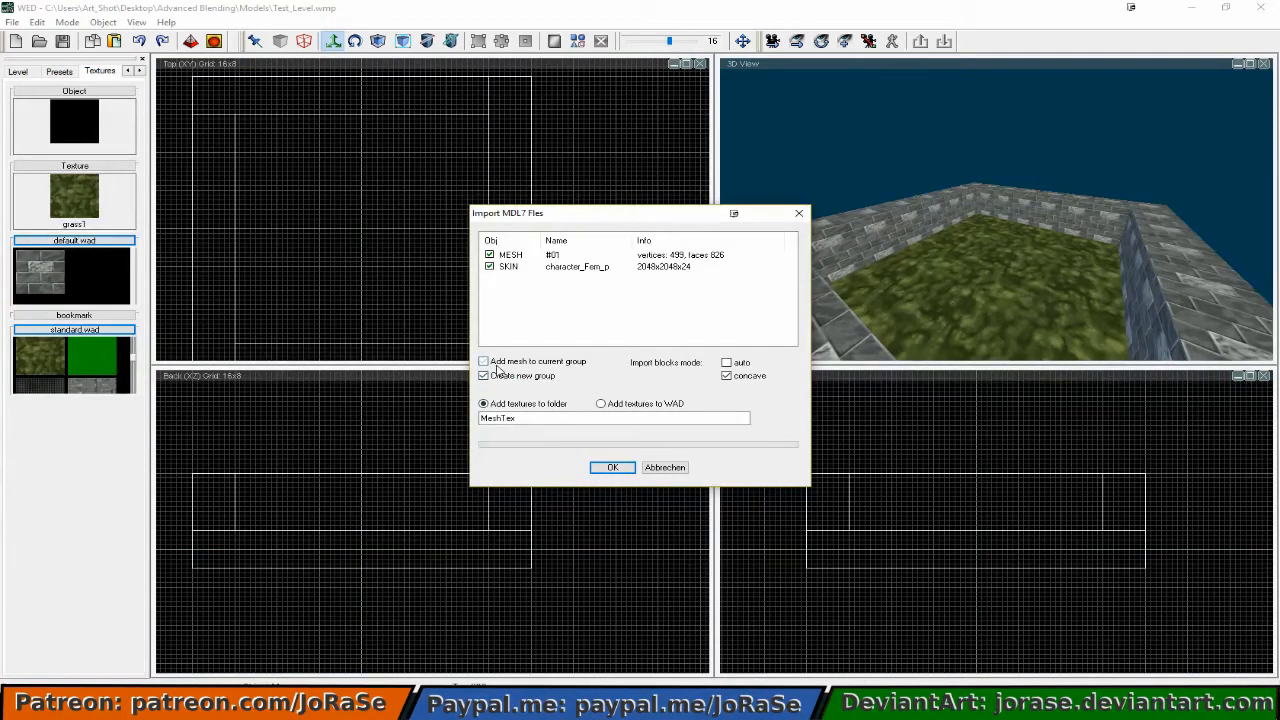
{"action": "left_click", "coordinate": [620, 469]}
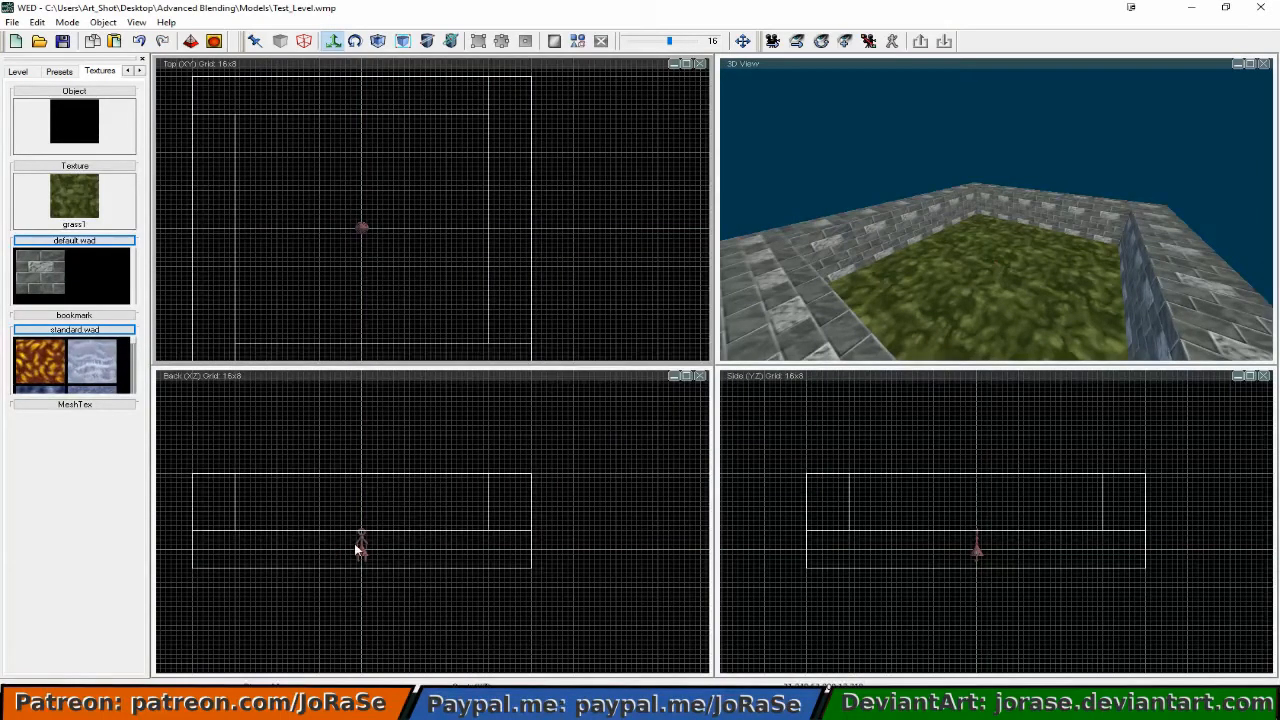
Step: Raise the imported female character so she stands on top of the floor, keep her centred along X, and deselect her
{"action": "left_click_drag", "start_coordinate": [362, 553], "coordinate": [357, 515]}
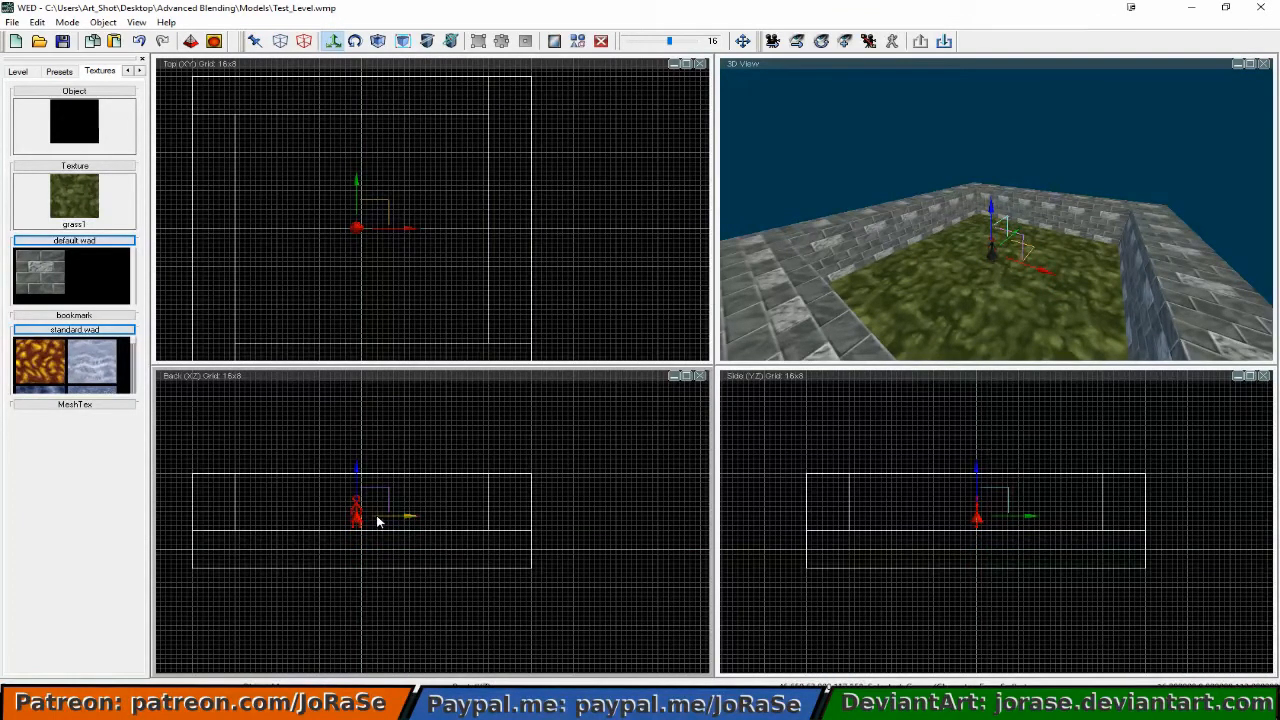
{"action": "left_click_drag", "start_coordinate": [408, 516], "coordinate": [414, 516]}
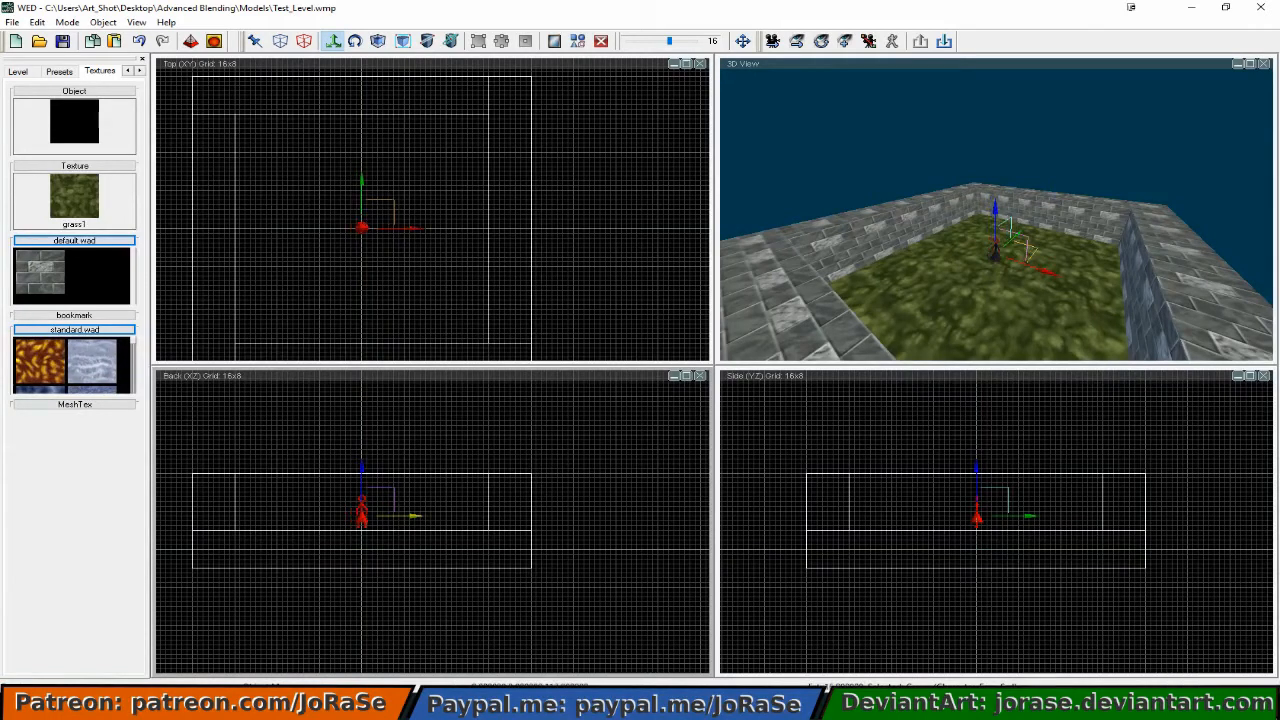
{"action": "left_click", "coordinate": [453, 437]}
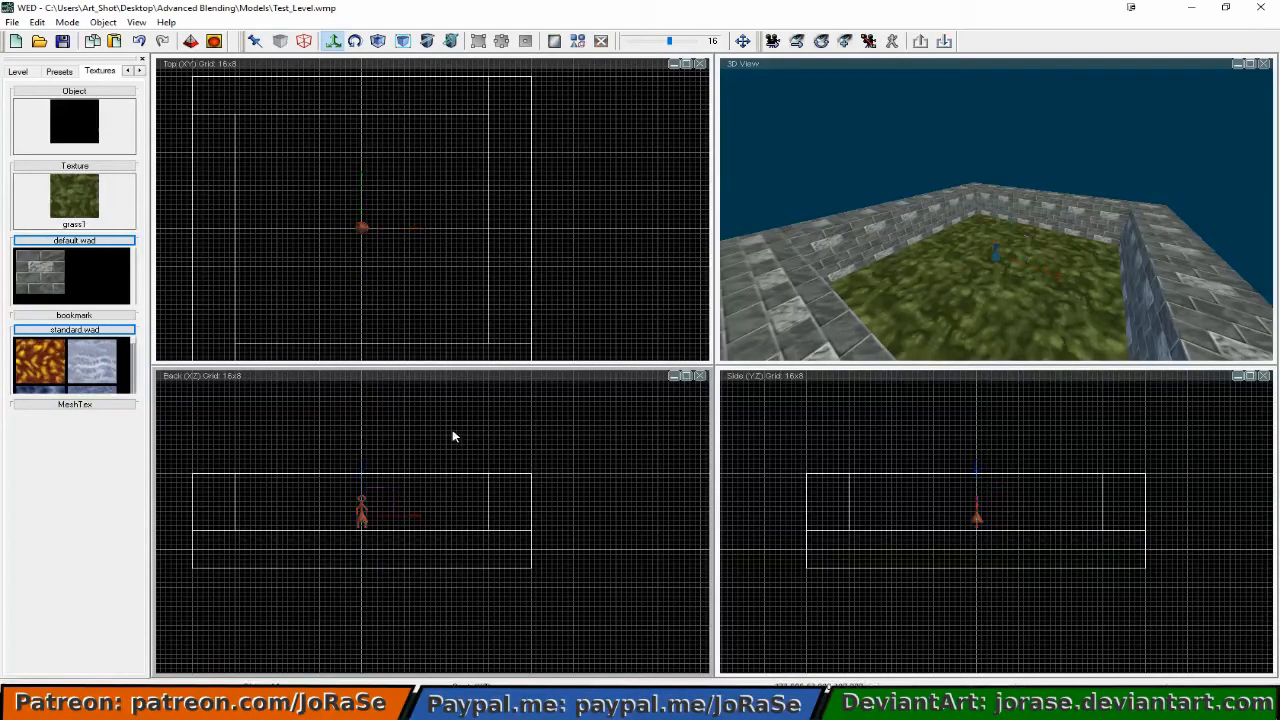
Step: Import the Token_S MDL model into the current group, with its textures directed to the MeshTex folder
{"action": "left_click", "coordinate": [18, 25]}
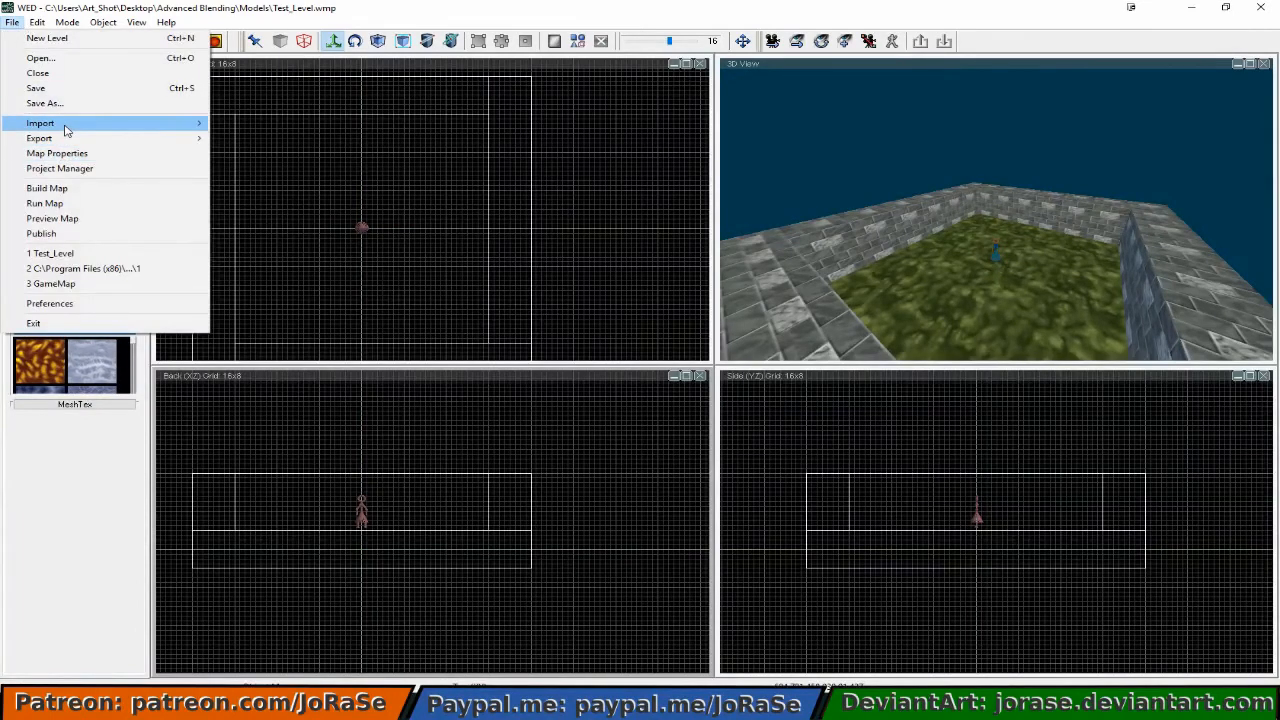
{"action": "mouse_move", "coordinate": [66, 130]}
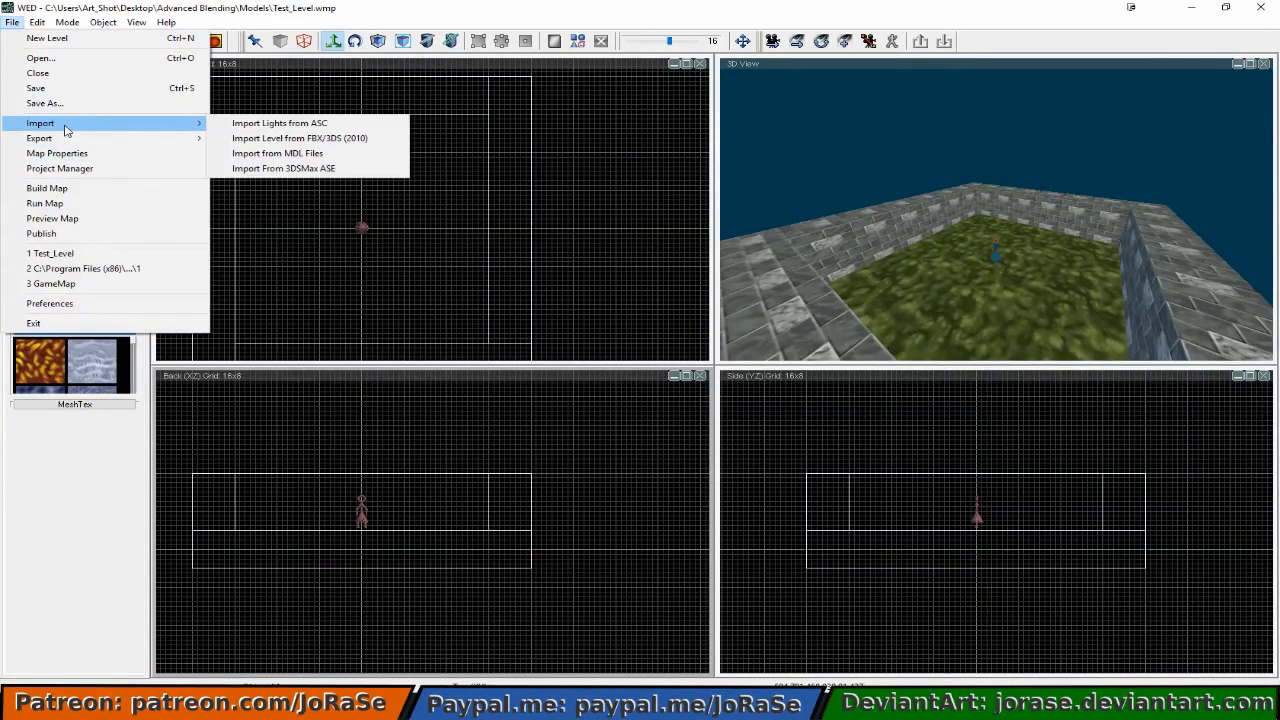
{"action": "left_click", "coordinate": [251, 158]}
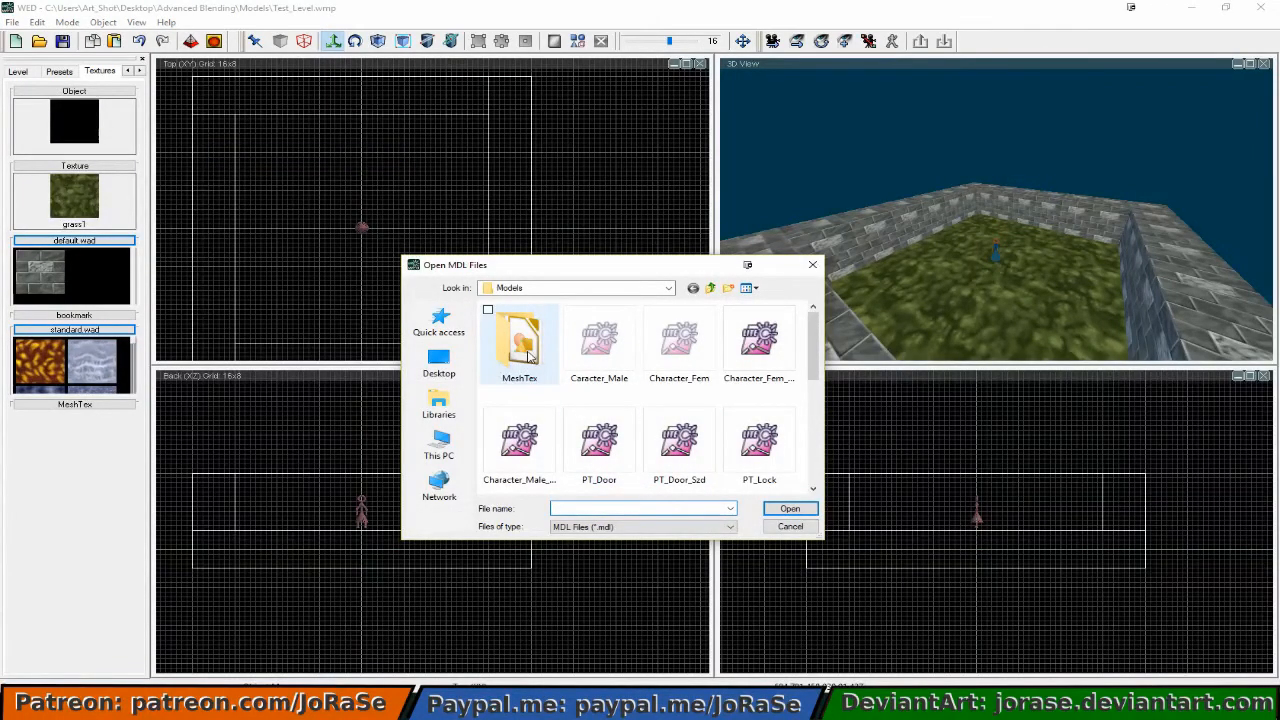
{"action": "scroll", "coordinate": [555, 404], "scroll_direction": "down", "scroll_amount": 1}
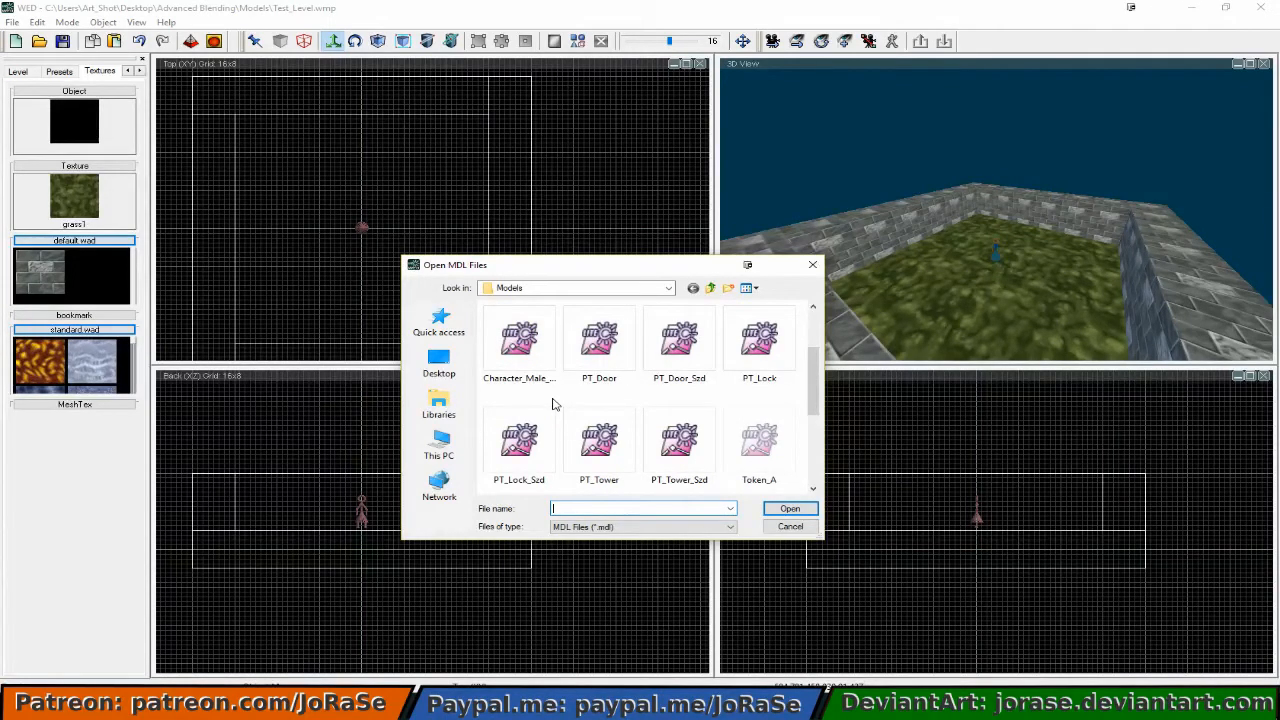
{"action": "scroll", "coordinate": [550, 407], "scroll_direction": "down", "scroll_amount": 1}
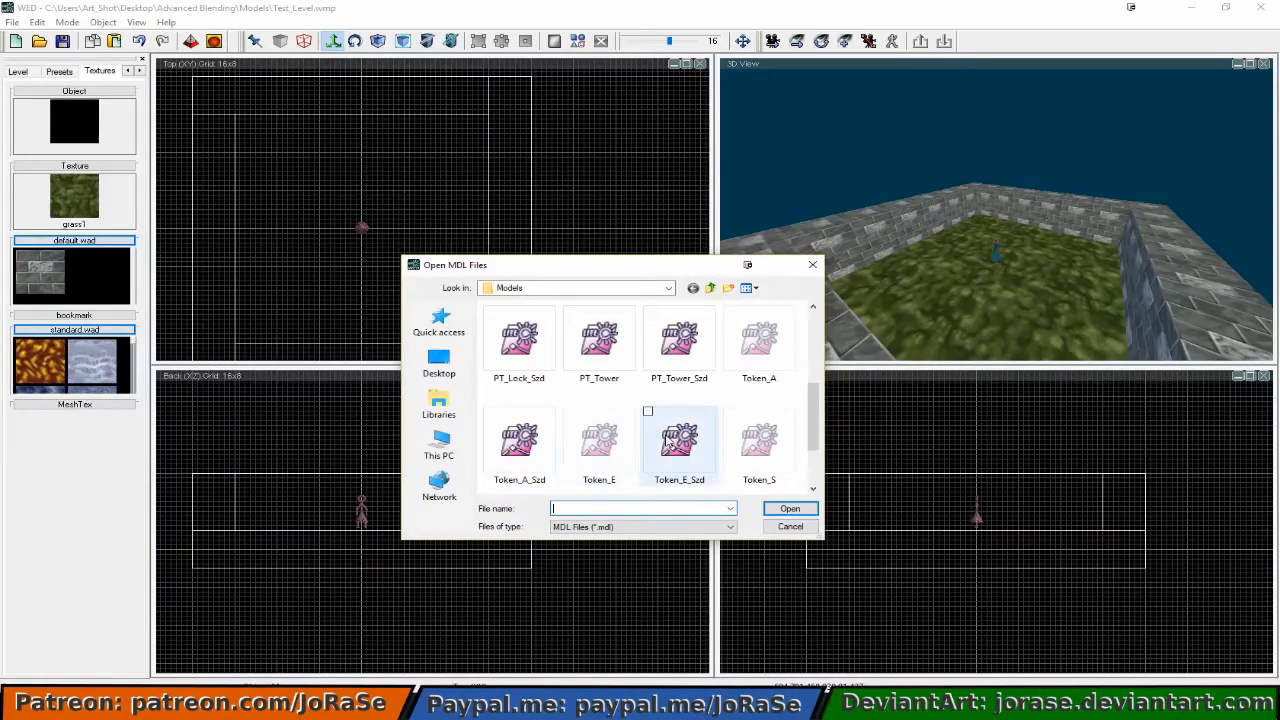
{"action": "double_click", "coordinate": [517, 452]}
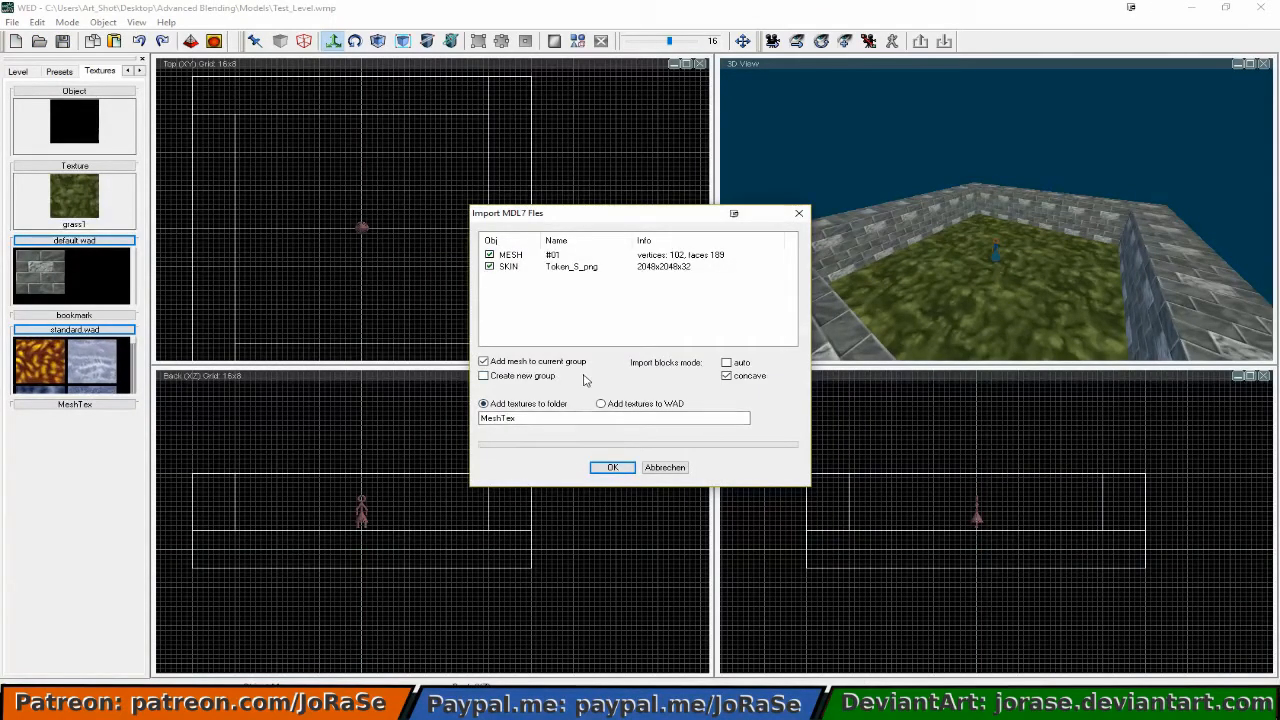
{"action": "left_click", "coordinate": [597, 470]}
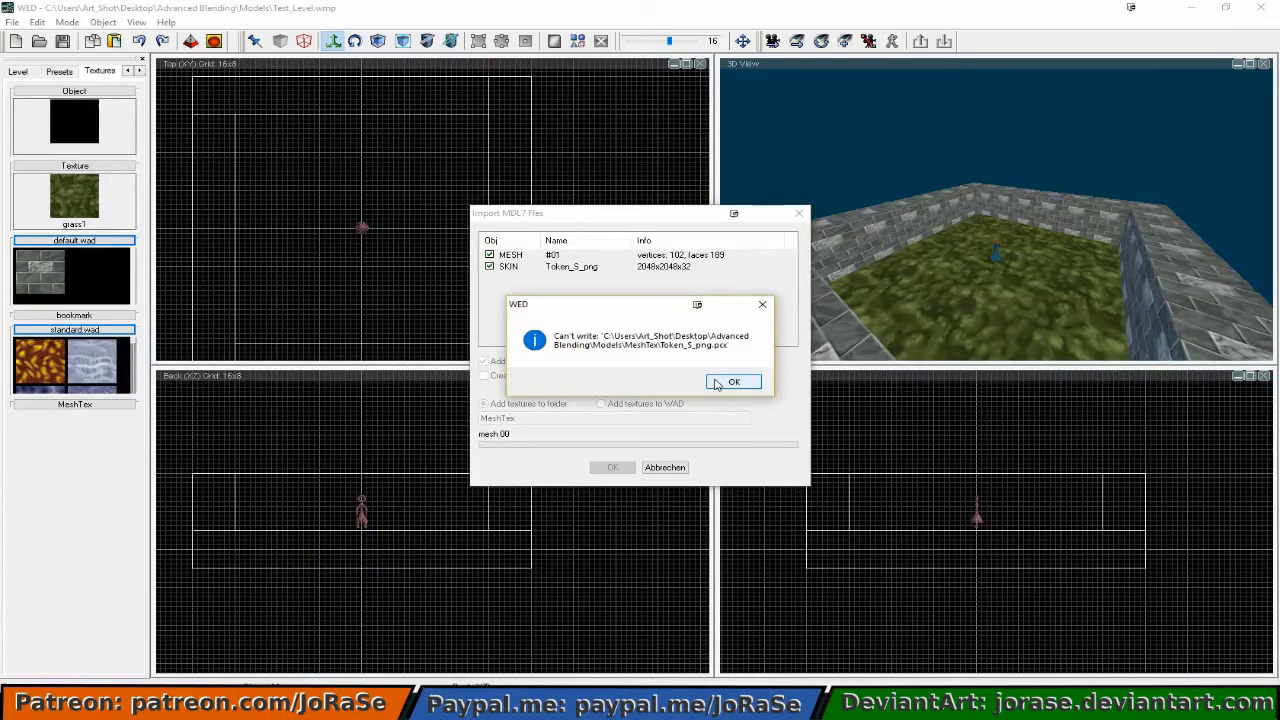
{"action": "left_click", "coordinate": [716, 384]}
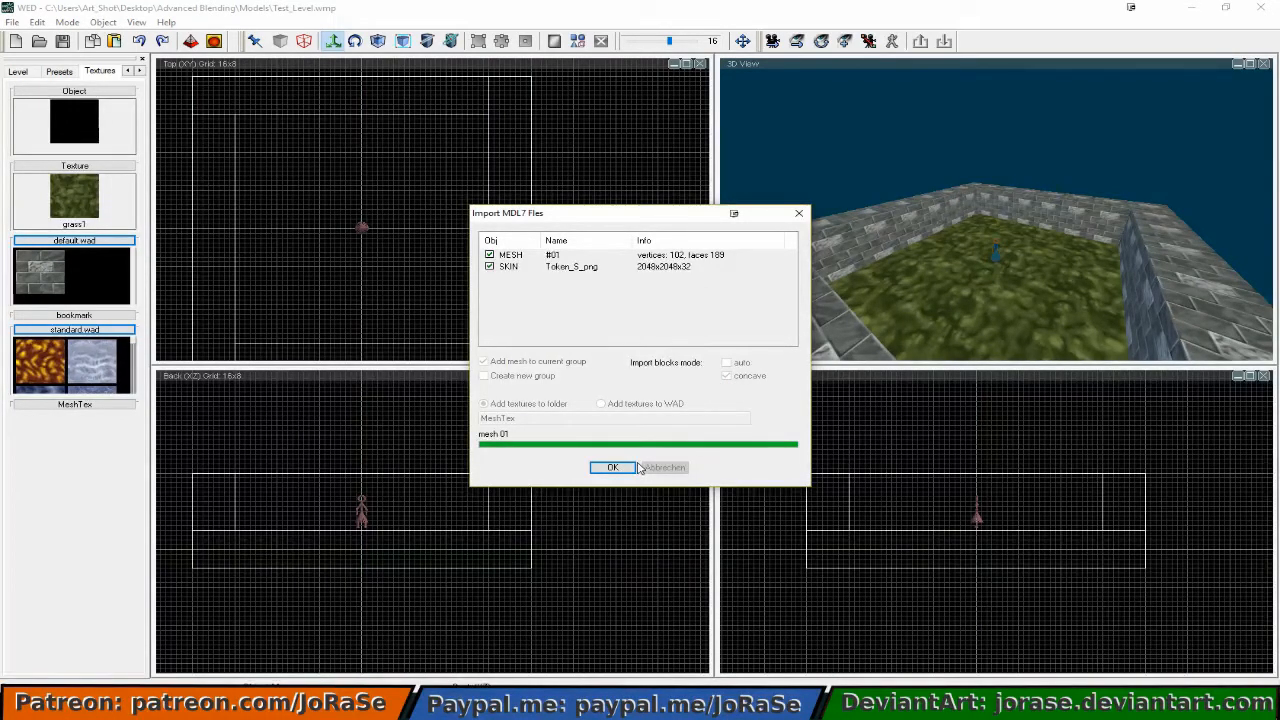
{"action": "left_click", "coordinate": [630, 468]}
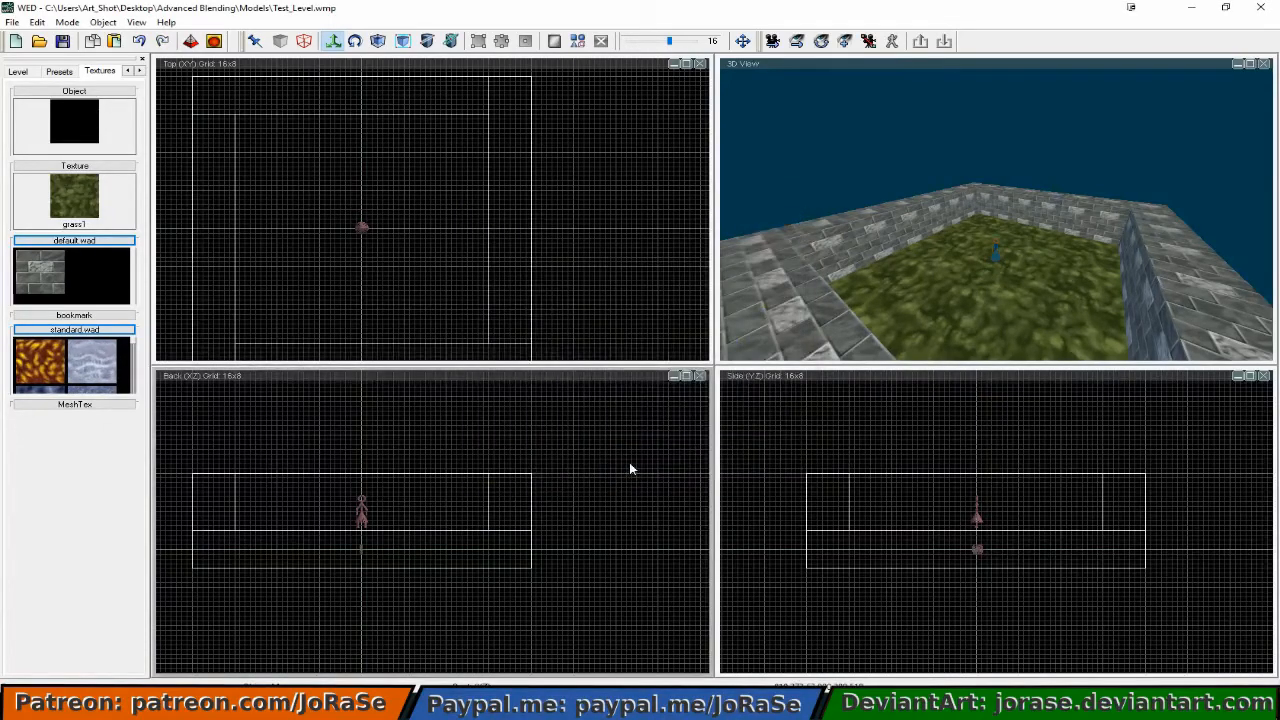
Step: Raise the imported token above the floor, move it to the character's -Y side, and deselect it
{"action": "left_click", "coordinate": [974, 550]}
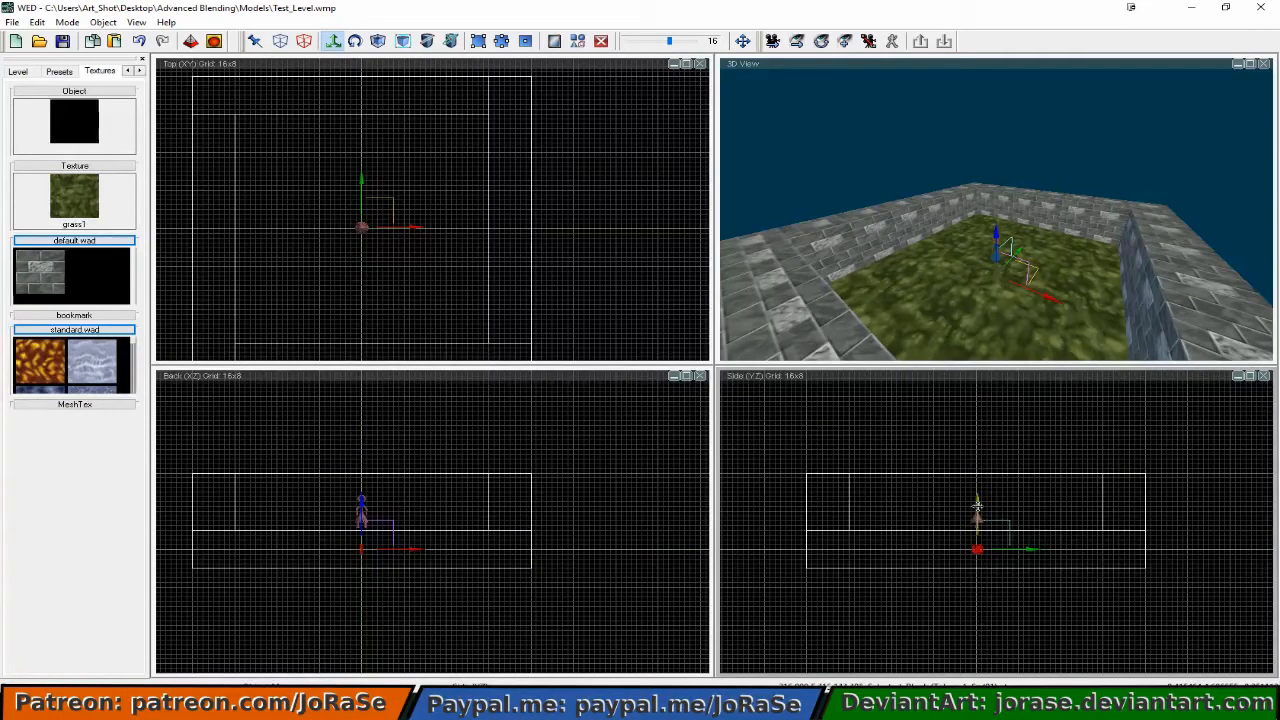
{"action": "mouse_move", "coordinate": [977, 507]}
{"action": "left_mouse_down"}
{"action": "mouse_move", "coordinate": [981, 488]}
{"action": "mouse_move", "coordinate": [972, 511]}
{"action": "left_mouse_up"}
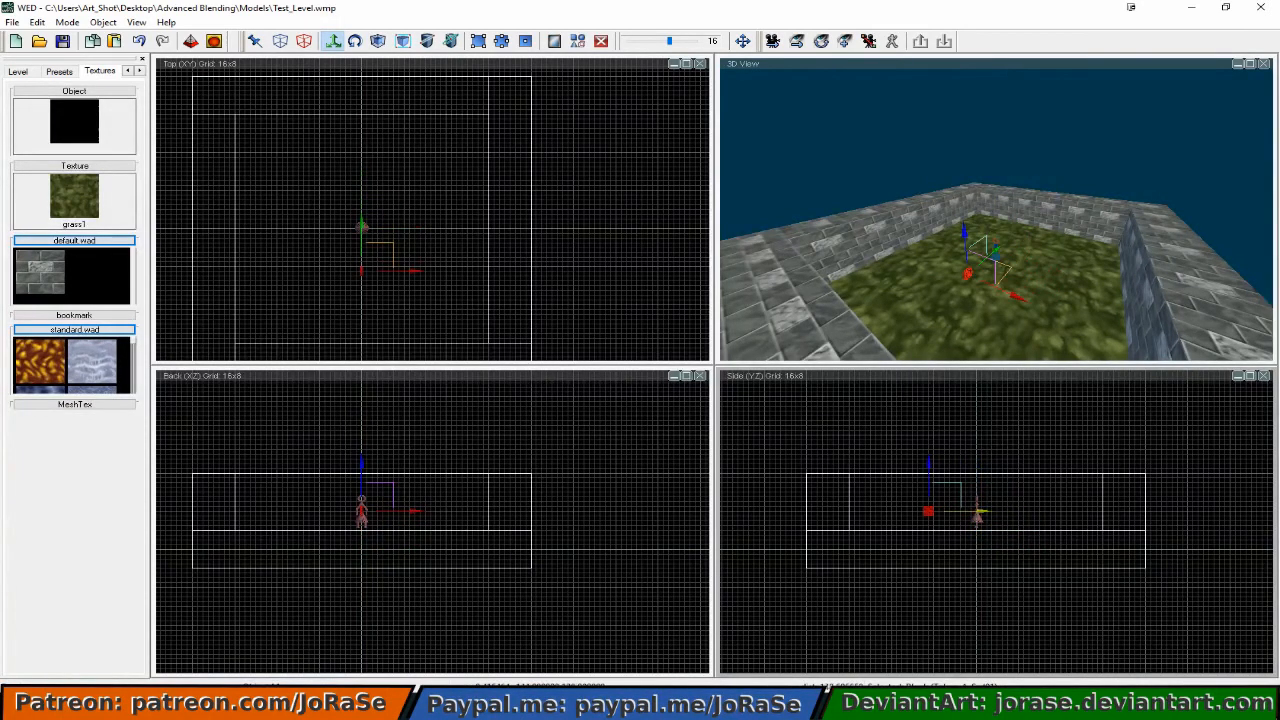
{"action": "left_click", "coordinate": [987, 448]}
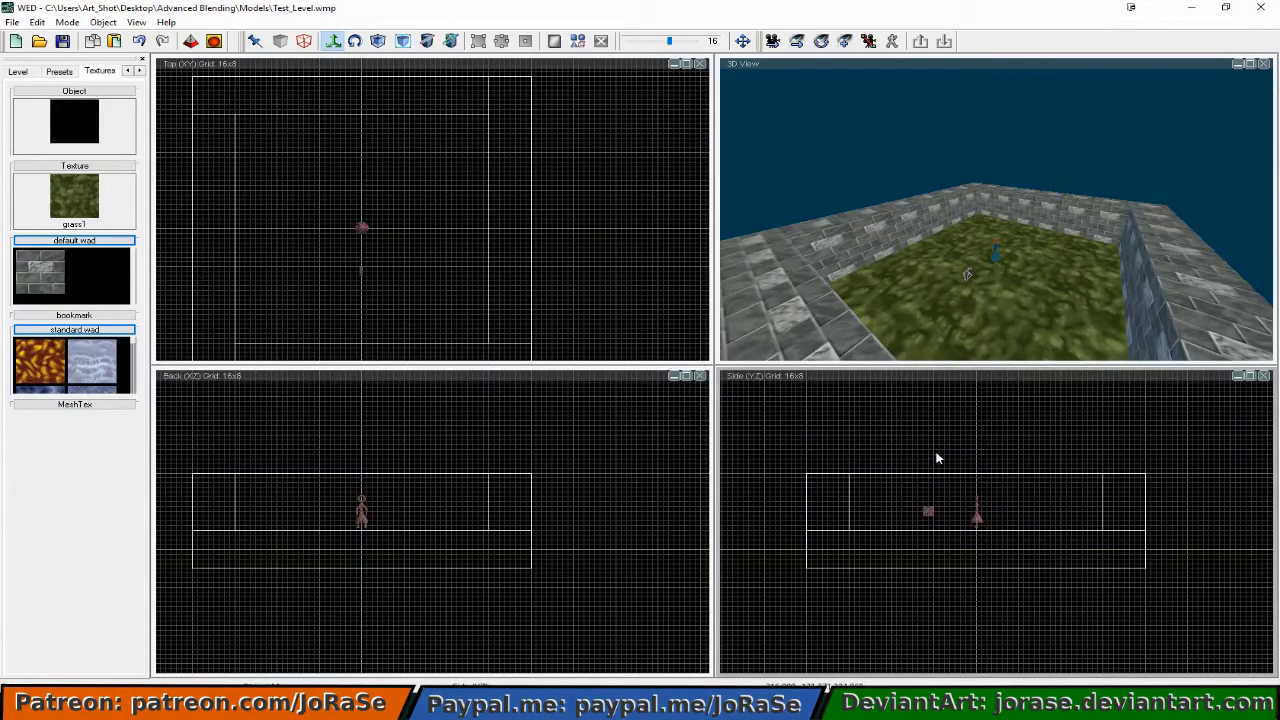
Step: Check the placement of the token and female character inside the walled level and save the level
{"action": "scroll", "coordinate": [962, 327], "scroll_direction": "down", "scroll_amount": 3}
{"action": "scroll", "coordinate": [961, 327], "scroll_direction": "up", "scroll_amount": 5}
{"action": "scroll", "coordinate": [961, 327], "scroll_direction": "up", "scroll_amount": 2}
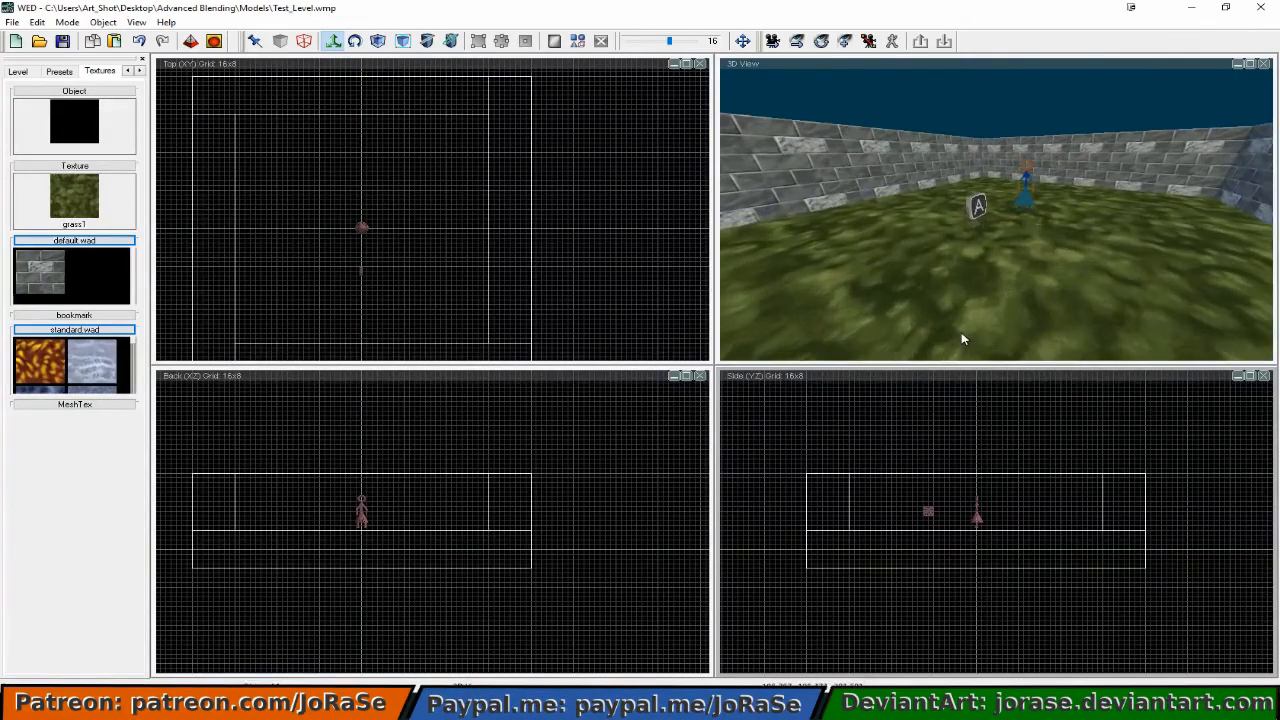
{"action": "right_click_drag", "start_coordinate": [992, 315], "coordinate": [960, 323]}
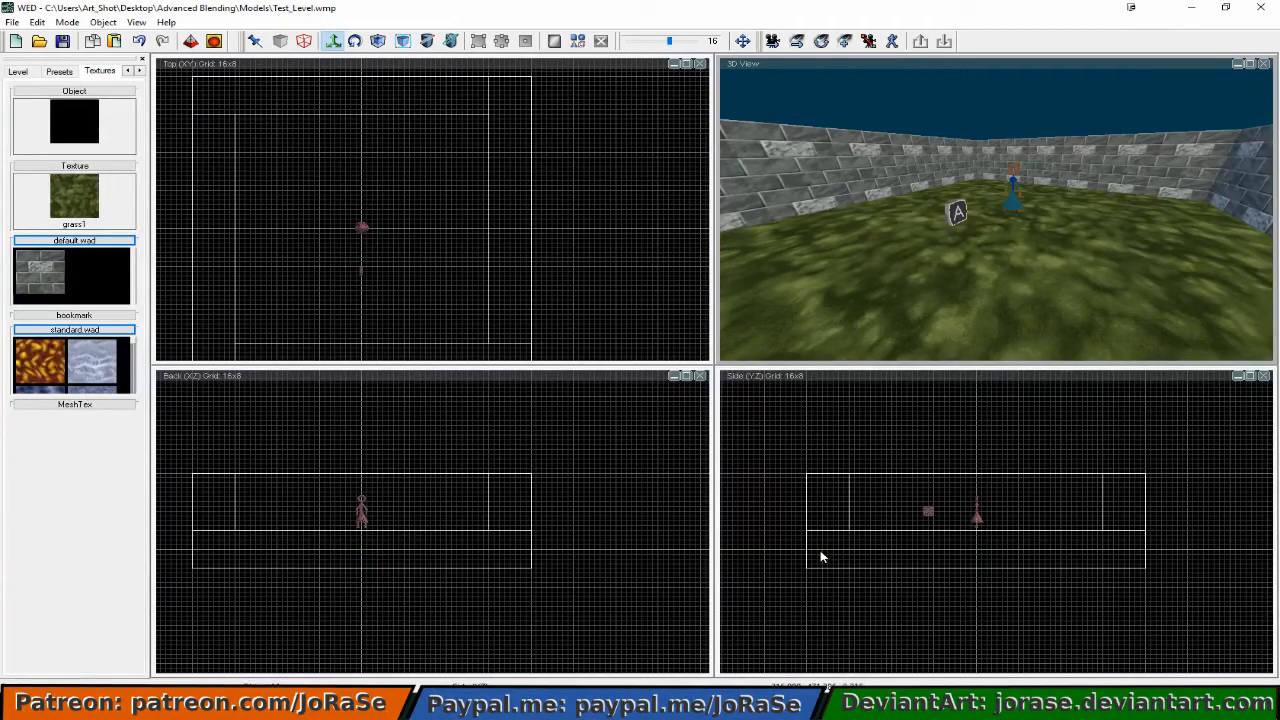
{"action": "left_click", "coordinate": [63, 43]}
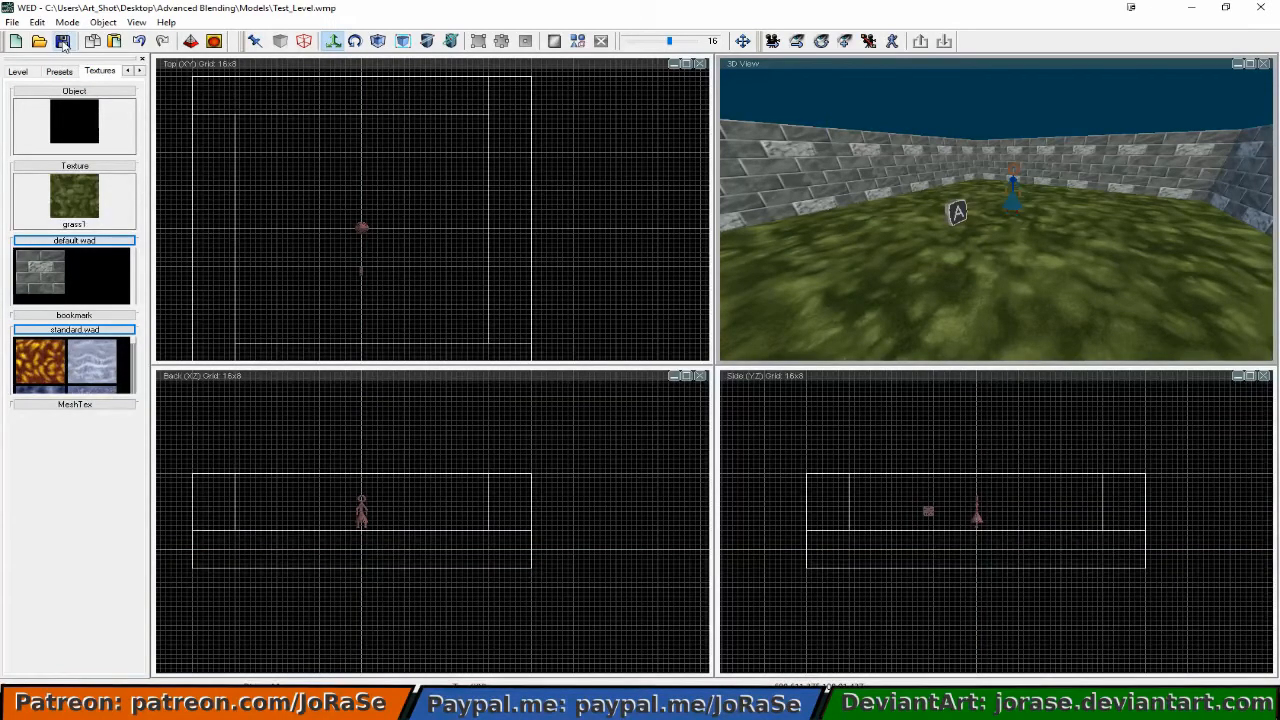
Step: Build the Test_Level map with the compiler's current settings and run the compiled level with the preset engine options
{"action": "left_click", "coordinate": [13, 23]}
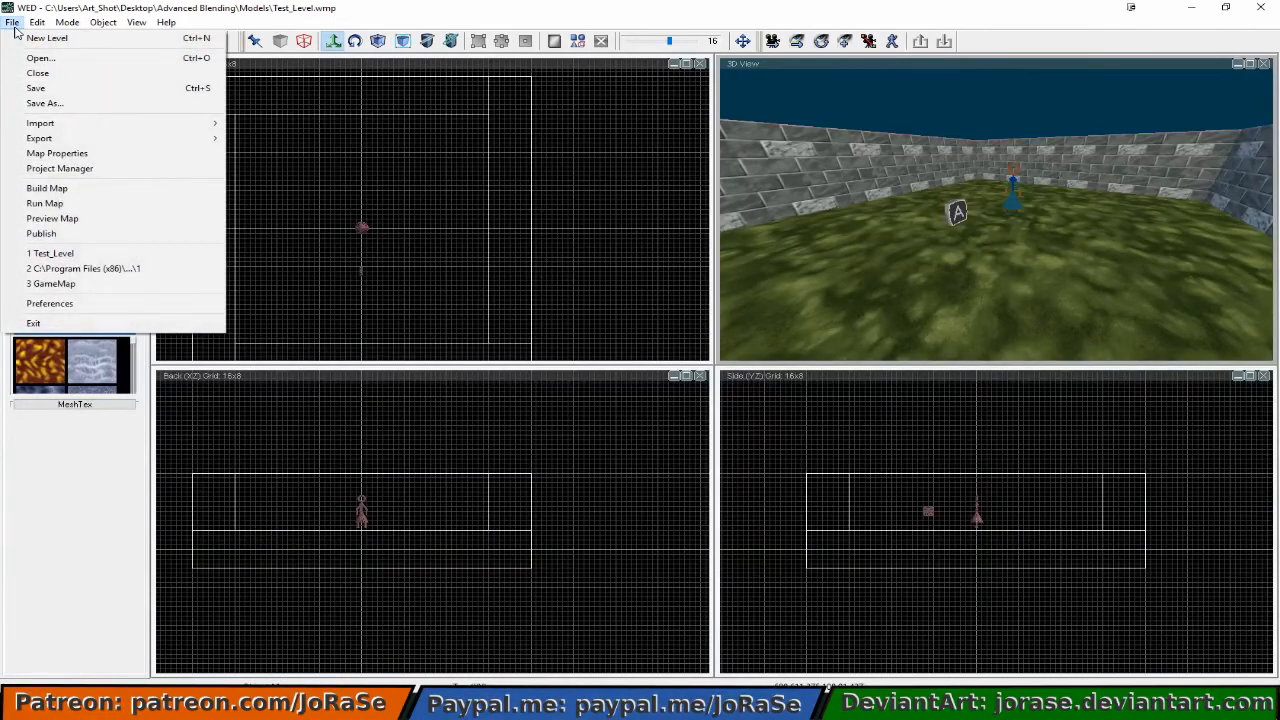
{"action": "left_click", "coordinate": [47, 188]}
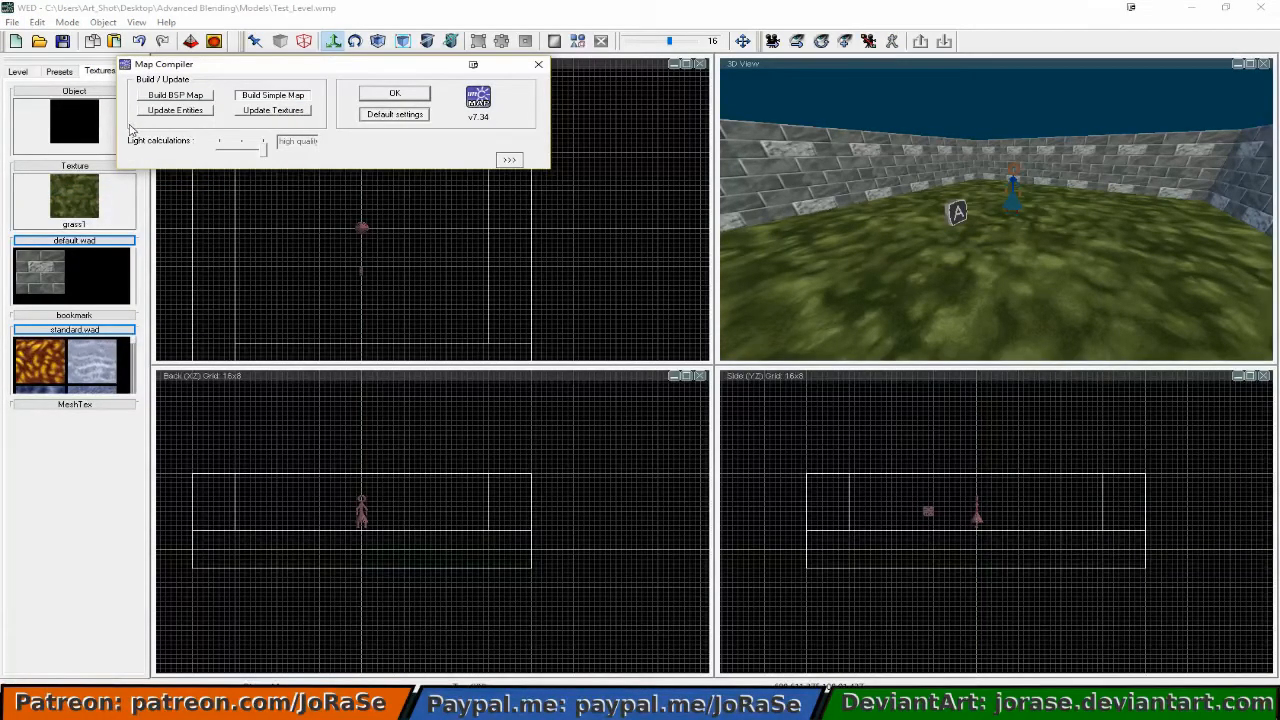
{"action": "left_click", "coordinate": [381, 97]}
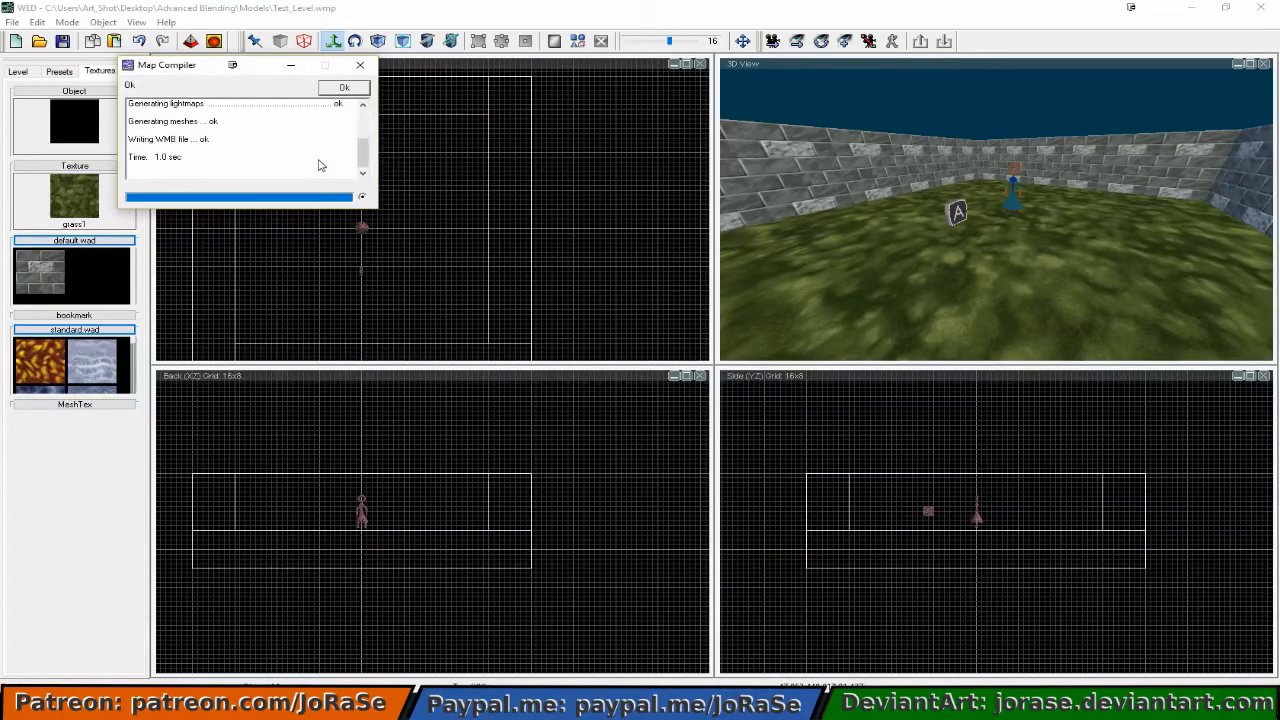
{"action": "left_click", "coordinate": [340, 88]}
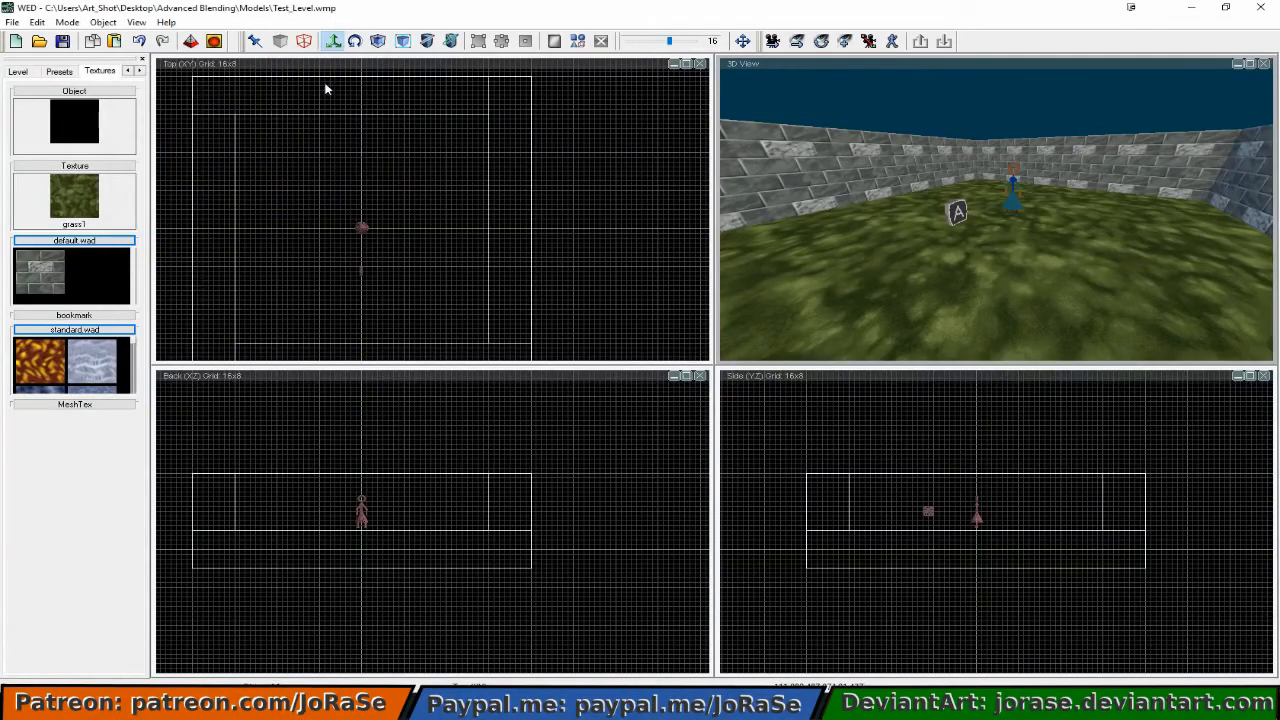
{"action": "left_click", "coordinate": [214, 42]}
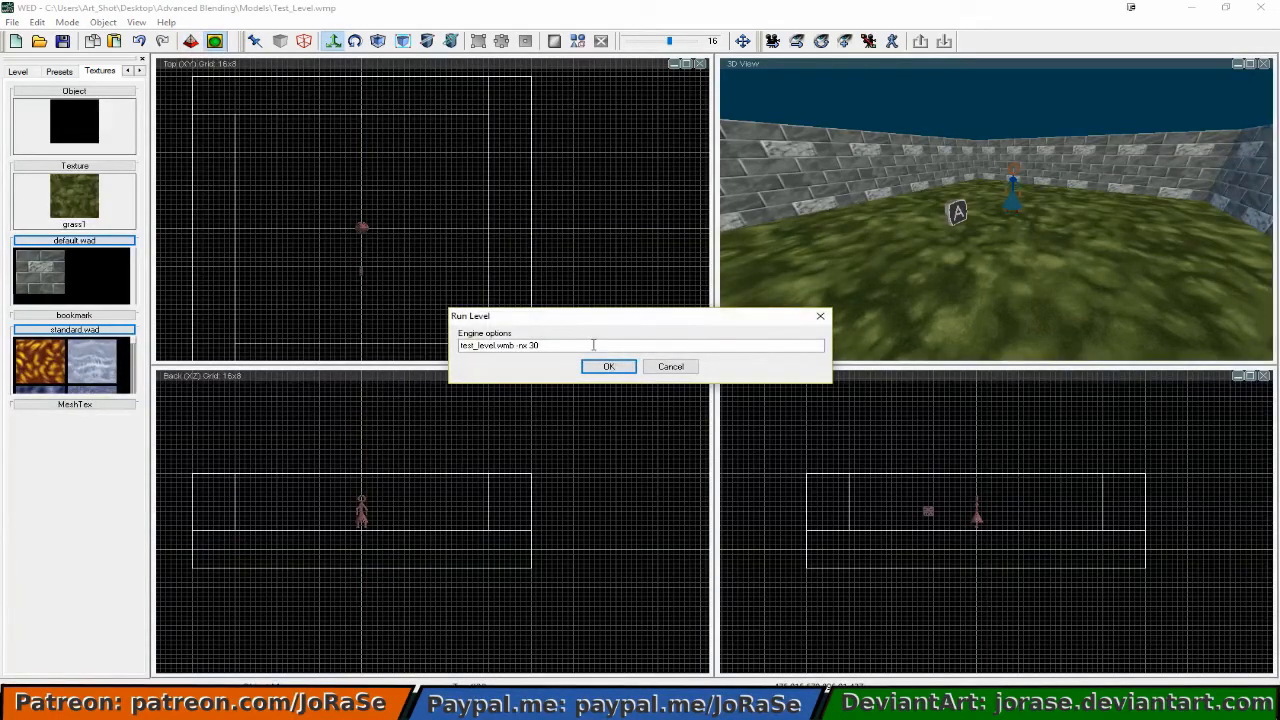
{"action": "left_click", "coordinate": [600, 367]}
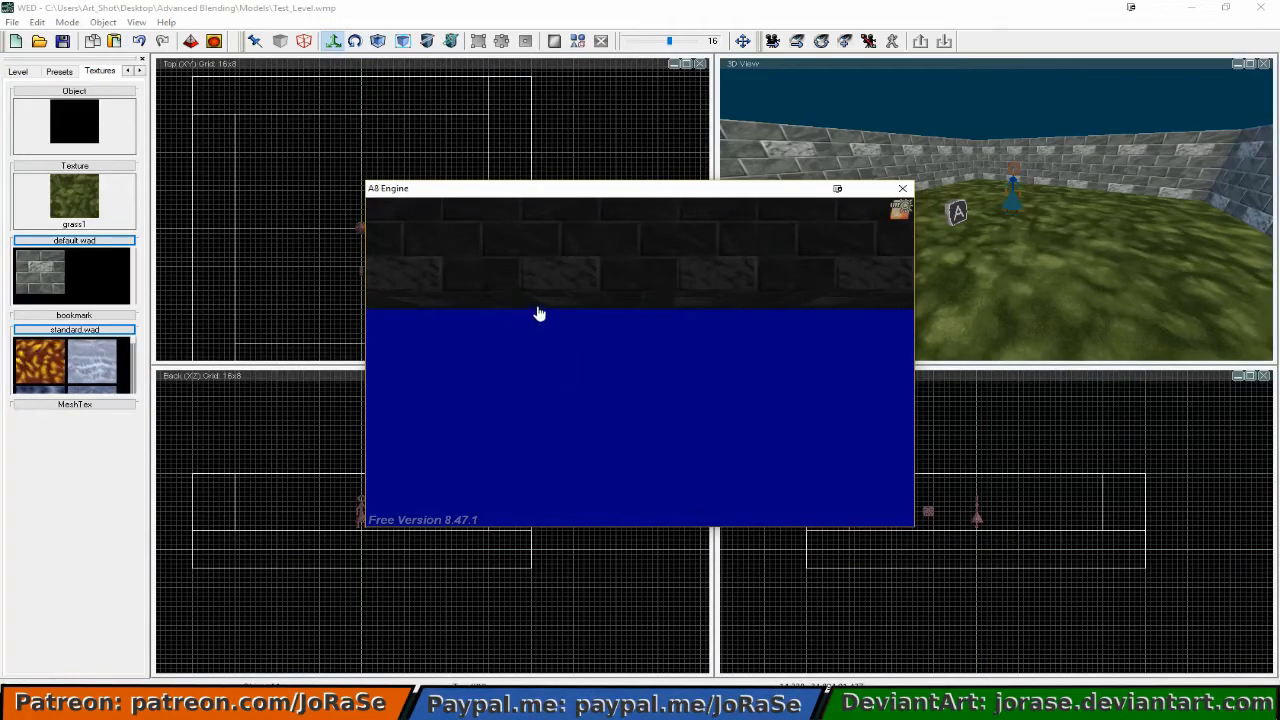
Step: Look around inside the running level to examine the brick walls, grass floor, token and female character
{"action": "right_click_drag", "start_coordinate": [539, 369], "coordinate": [529, 282]}
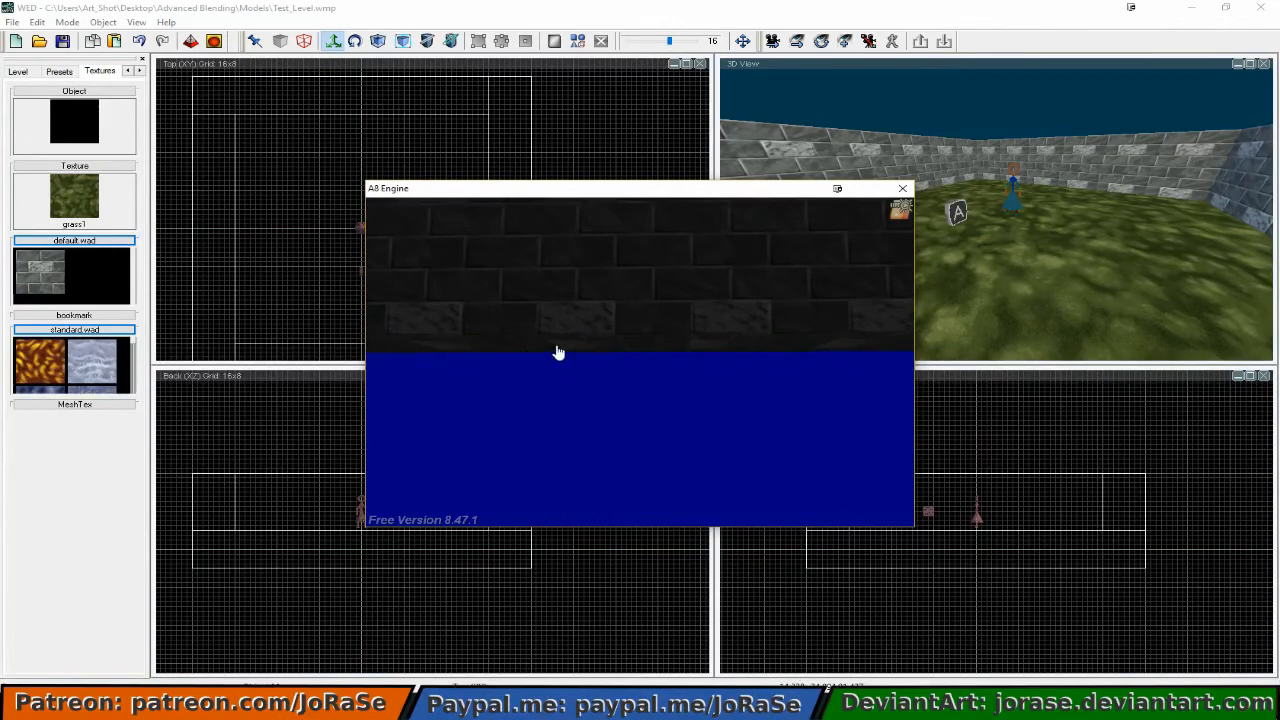
{"action": "right_click_drag", "start_coordinate": [558, 352], "coordinate": [560, 277]}
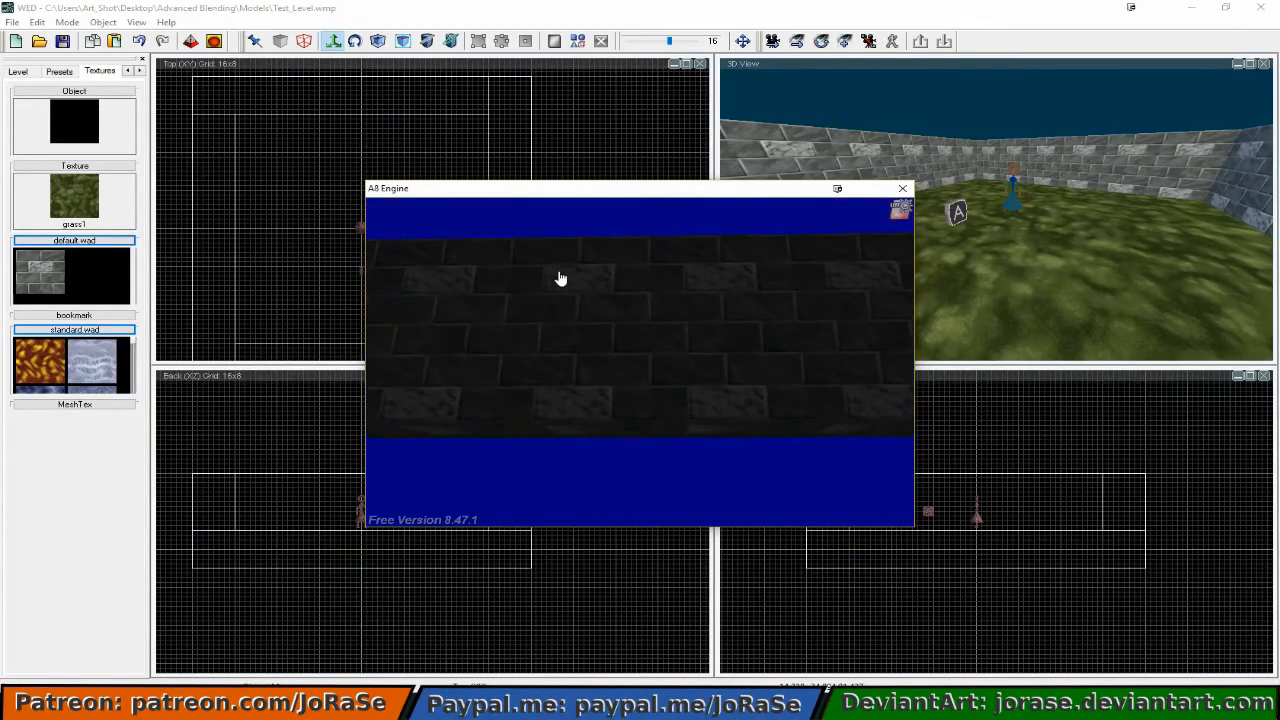
{"action": "key", "text": "w"}
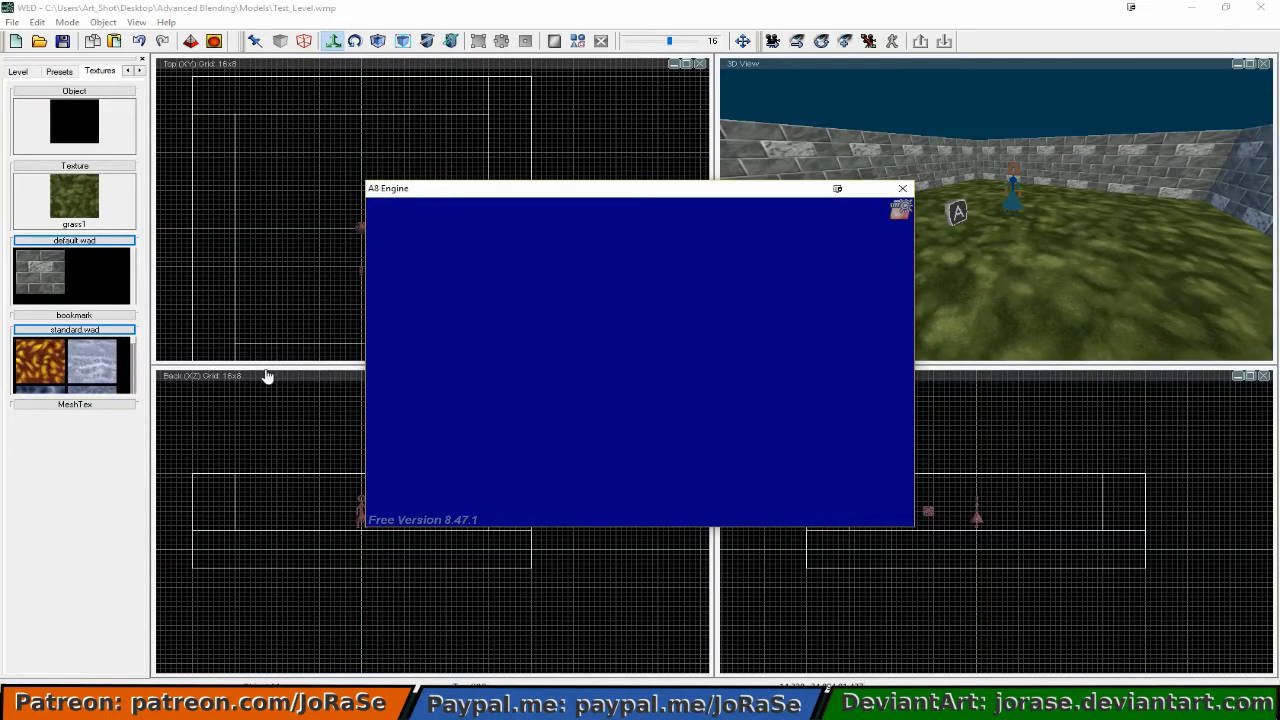
{"action": "right_click_drag", "start_coordinate": [689, 354], "coordinate": [377, 393]}
{"action": "right_click_drag", "start_coordinate": [630, 340], "coordinate": [592, 327]}
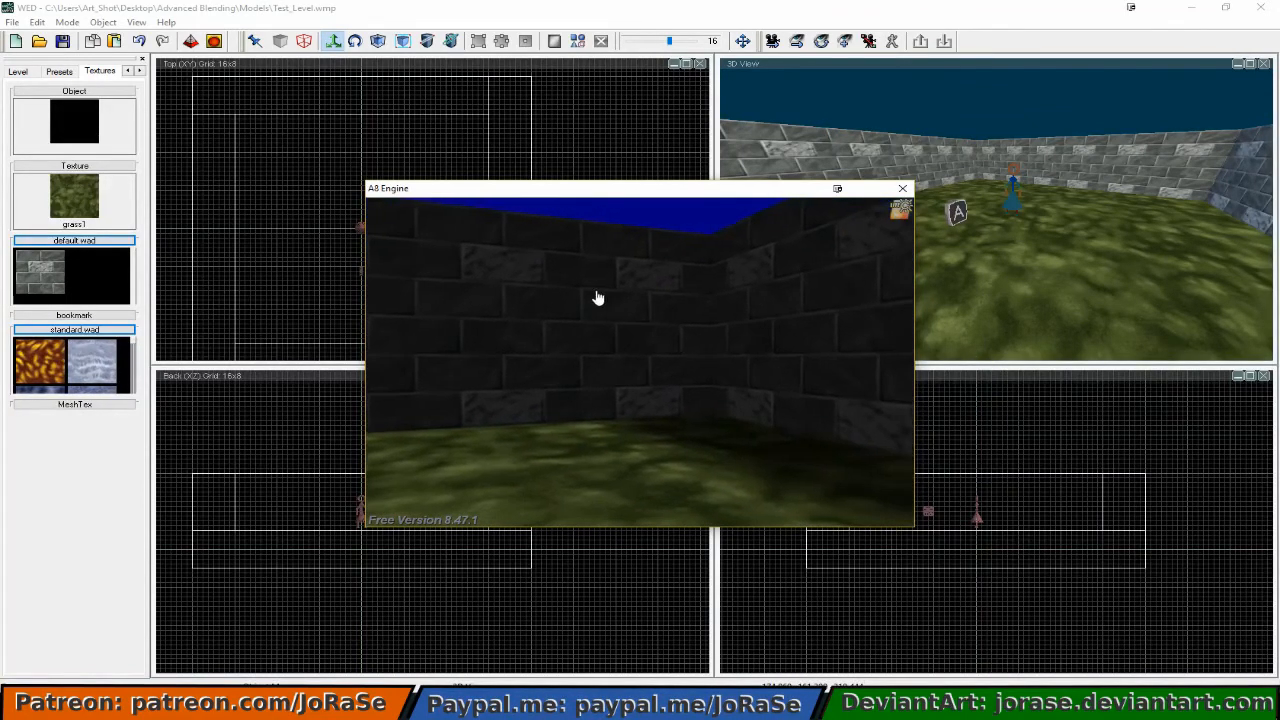
{"action": "right_click_drag", "start_coordinate": [434, 311], "coordinate": [709, 309]}
{"action": "right_click_drag", "start_coordinate": [494, 314], "coordinate": [767, 324]}
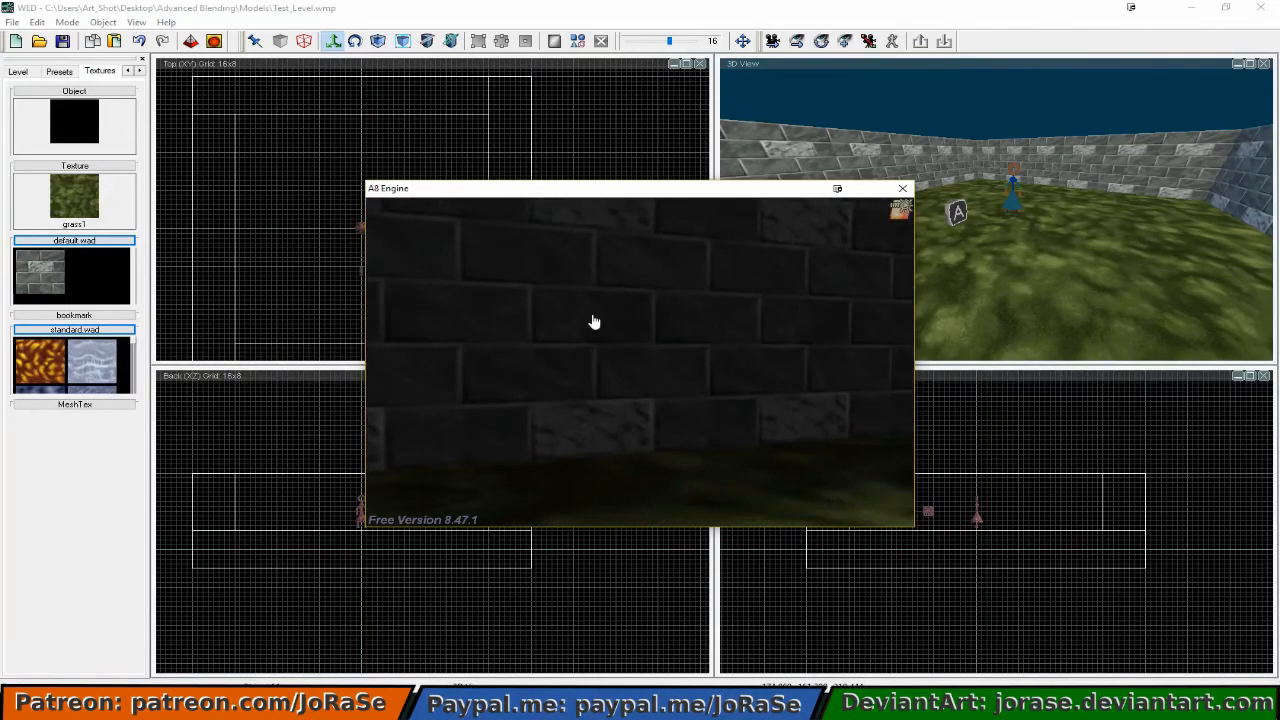
{"action": "right_click_drag", "start_coordinate": [482, 300], "coordinate": [730, 306]}
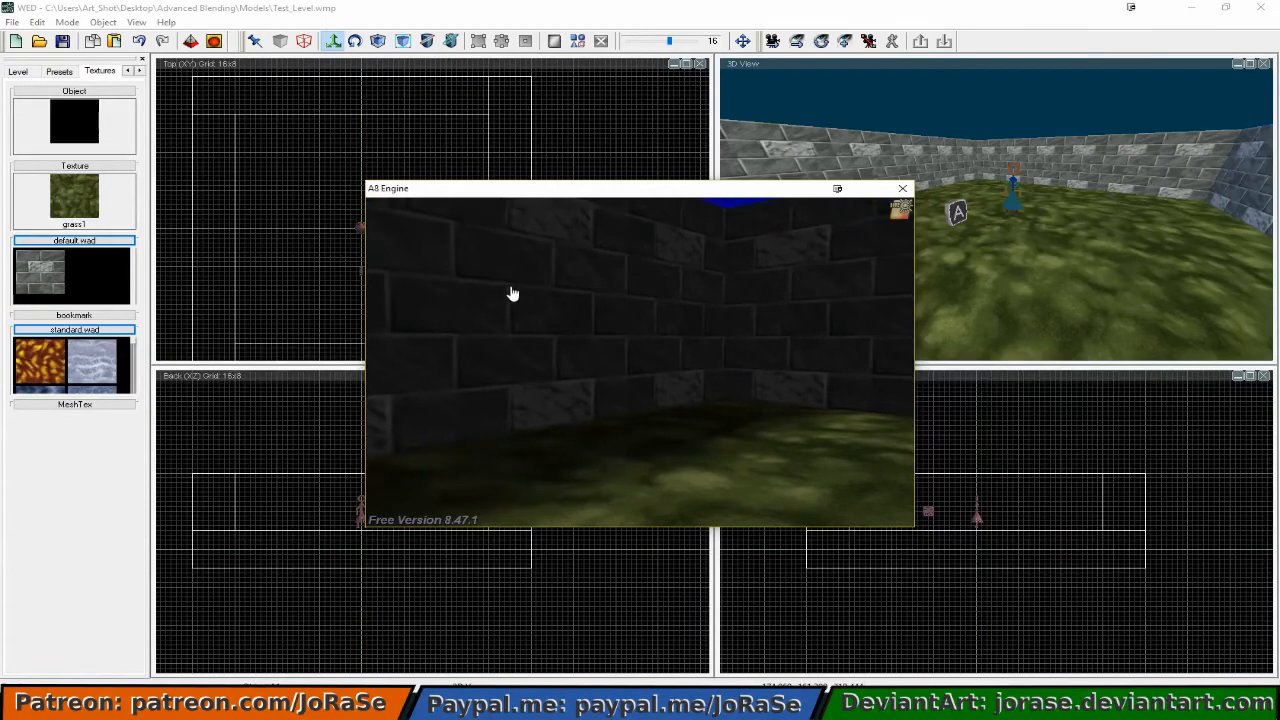
{"action": "right_click_drag", "start_coordinate": [507, 288], "coordinate": [726, 289]}
{"action": "right_click_drag", "start_coordinate": [517, 292], "coordinate": [734, 301]}
{"action": "right_click_drag", "start_coordinate": [519, 313], "coordinate": [871, 306]}
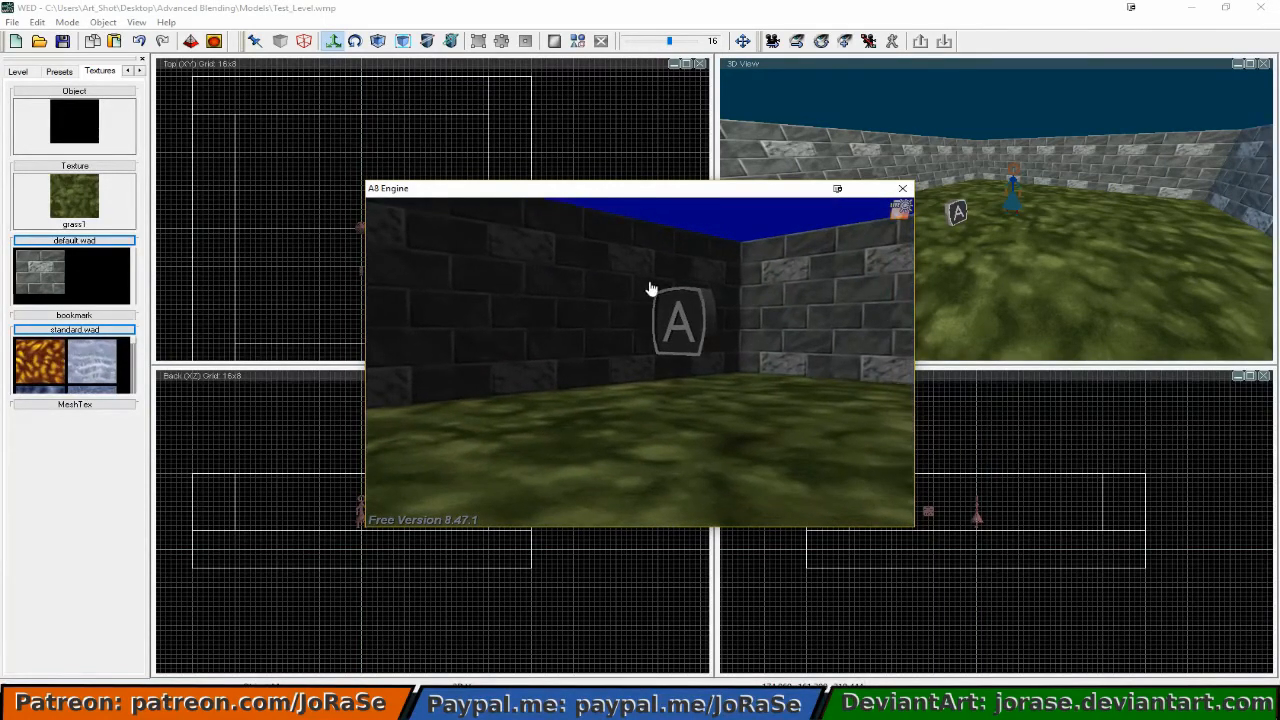
{"action": "right_click_drag", "start_coordinate": [516, 328], "coordinate": [795, 322]}
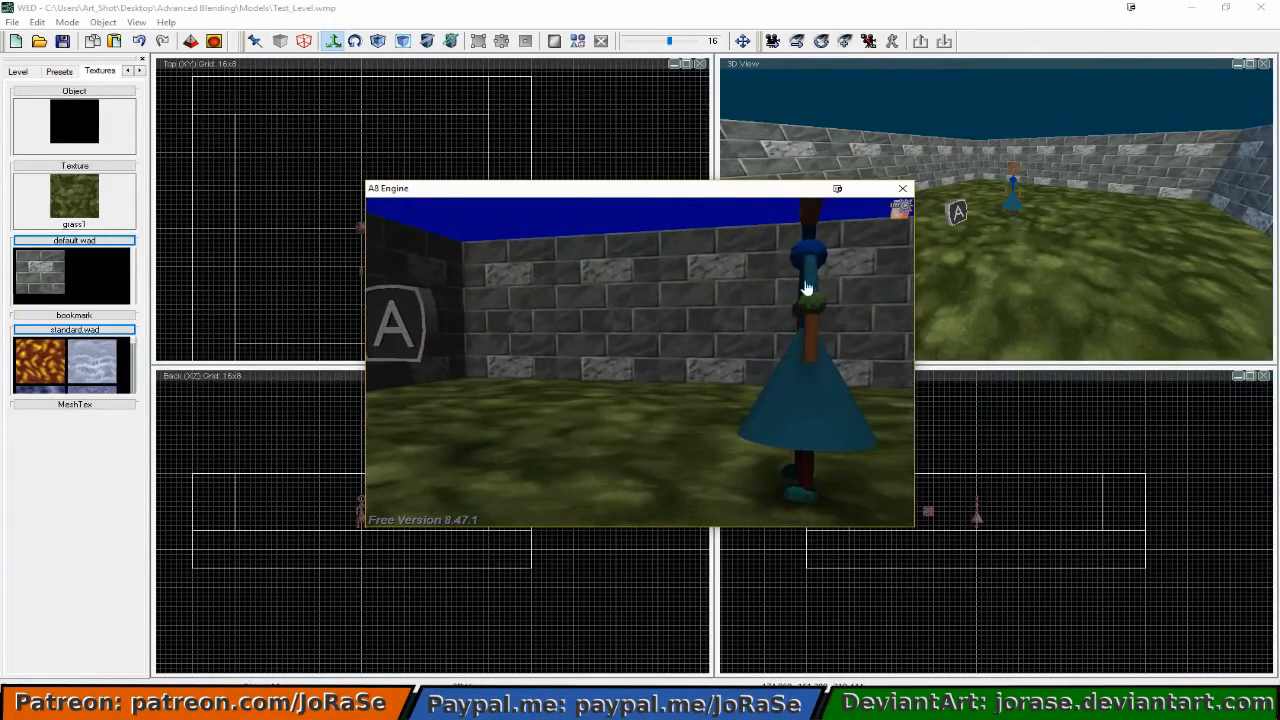
{"action": "right_click_drag", "start_coordinate": [654, 326], "coordinate": [786, 311]}
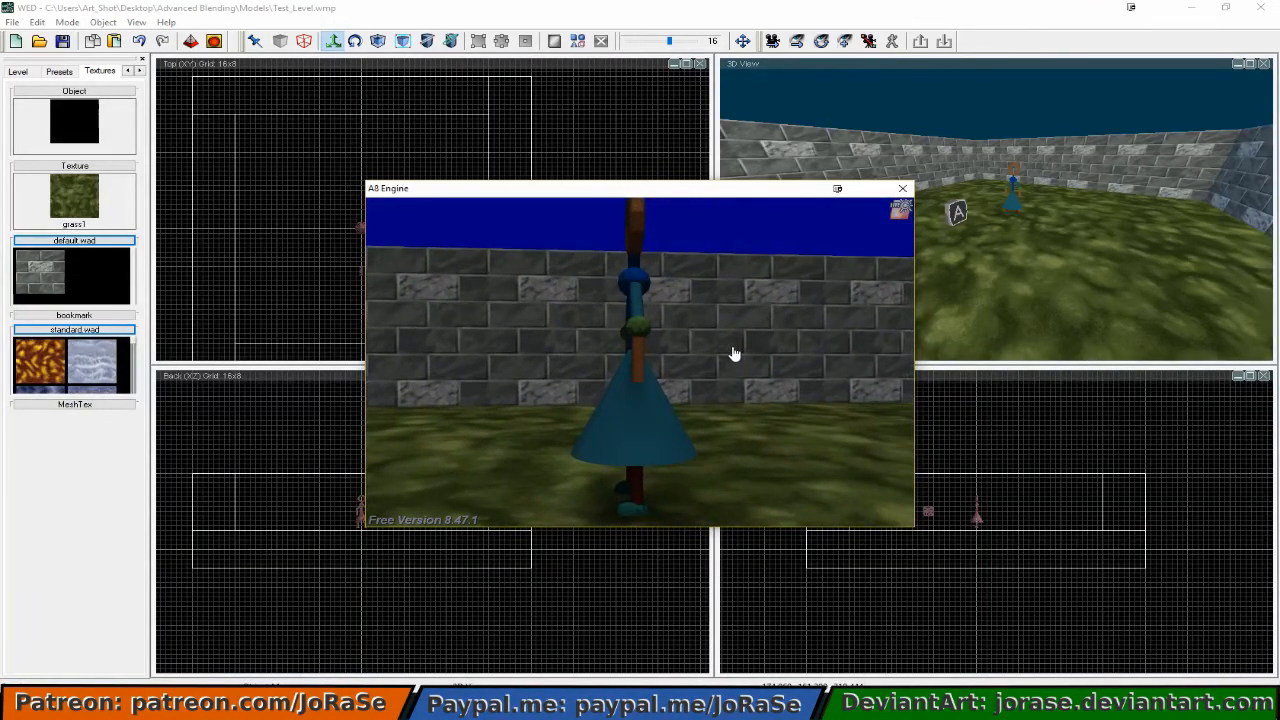